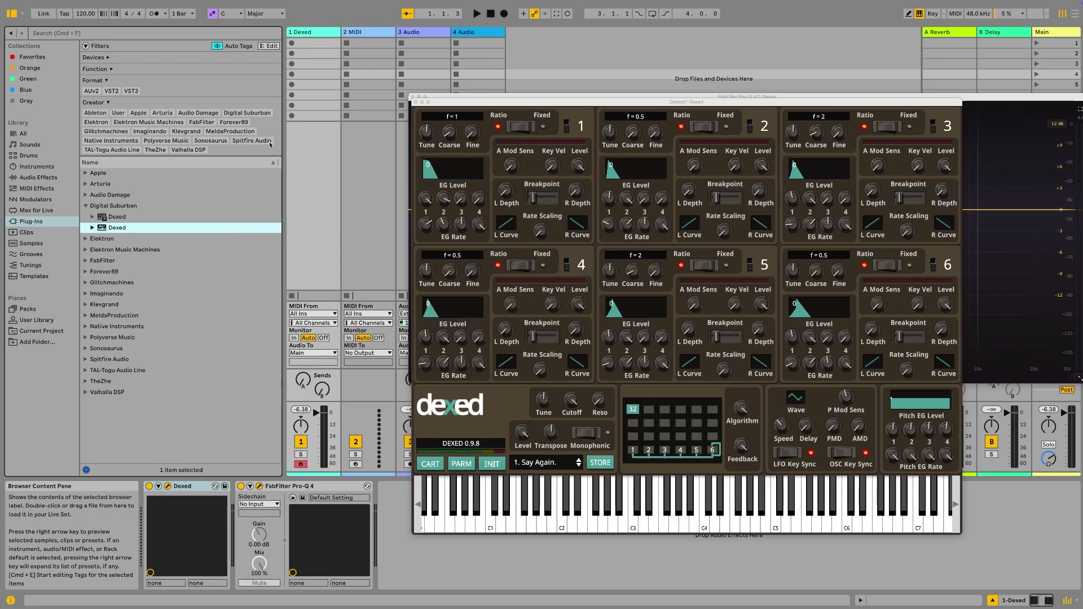
Move Dexed aside, replace '1. Say Again.' with the INIT VOICE patch, and play a few notes.
left_click_drag(453, 105, 165, 71)
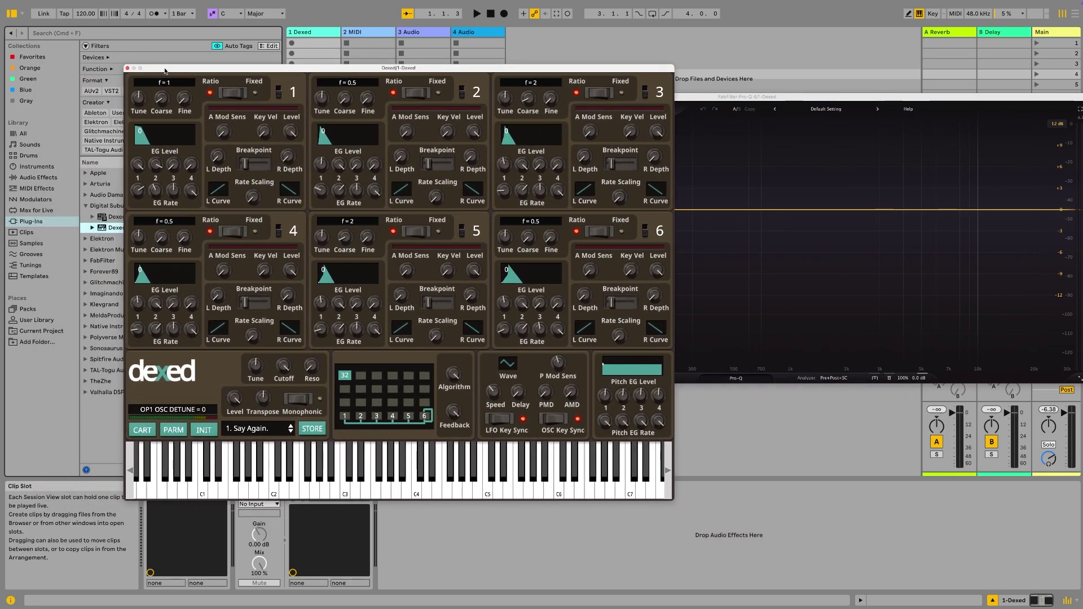
key("f")
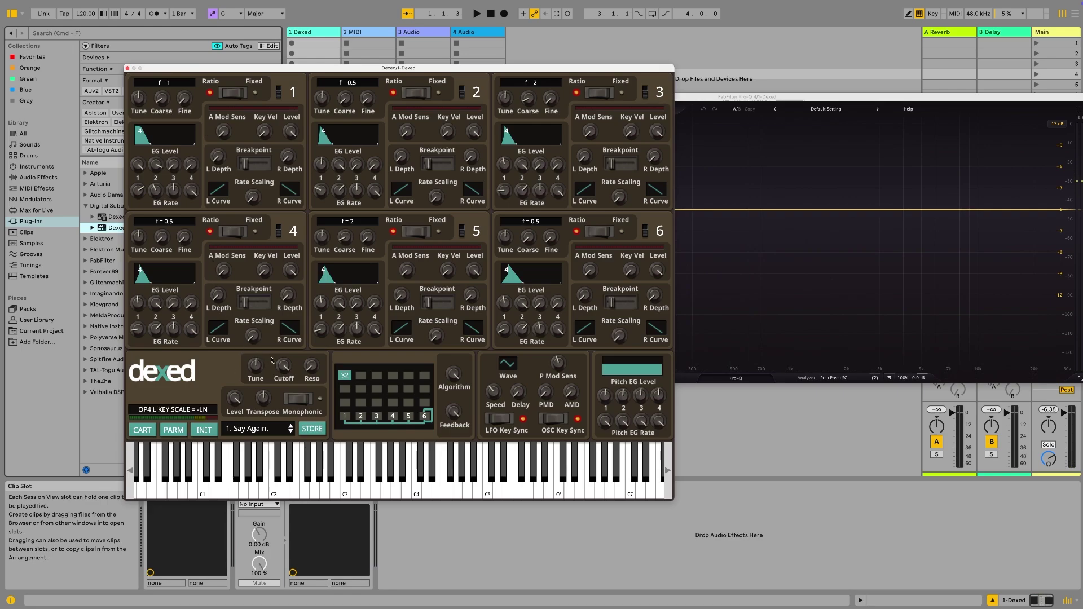
left_click(203, 430)
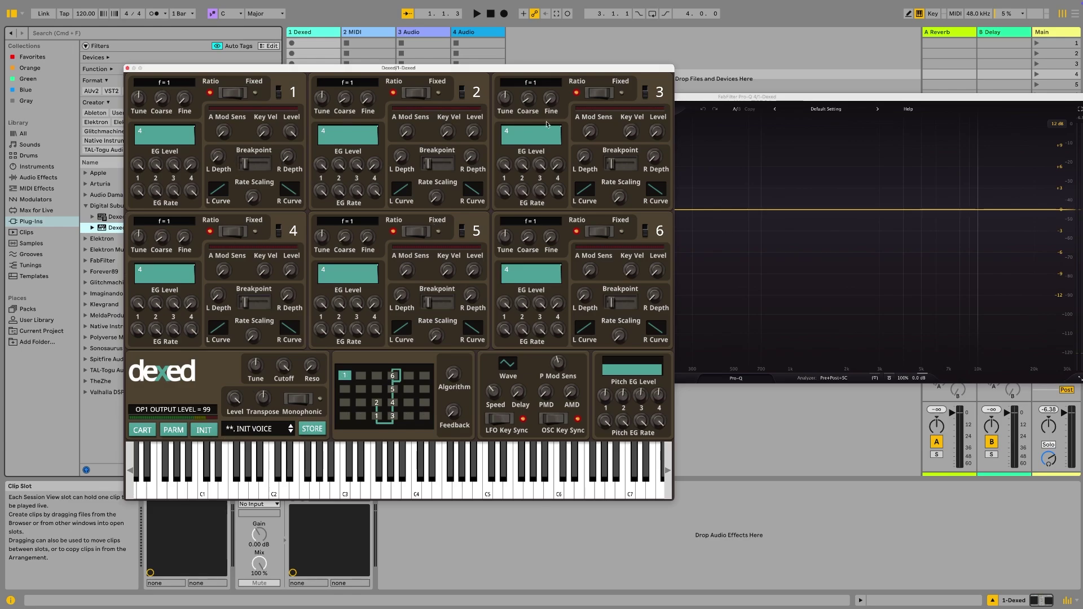
key("f")
key("d")
key("d")
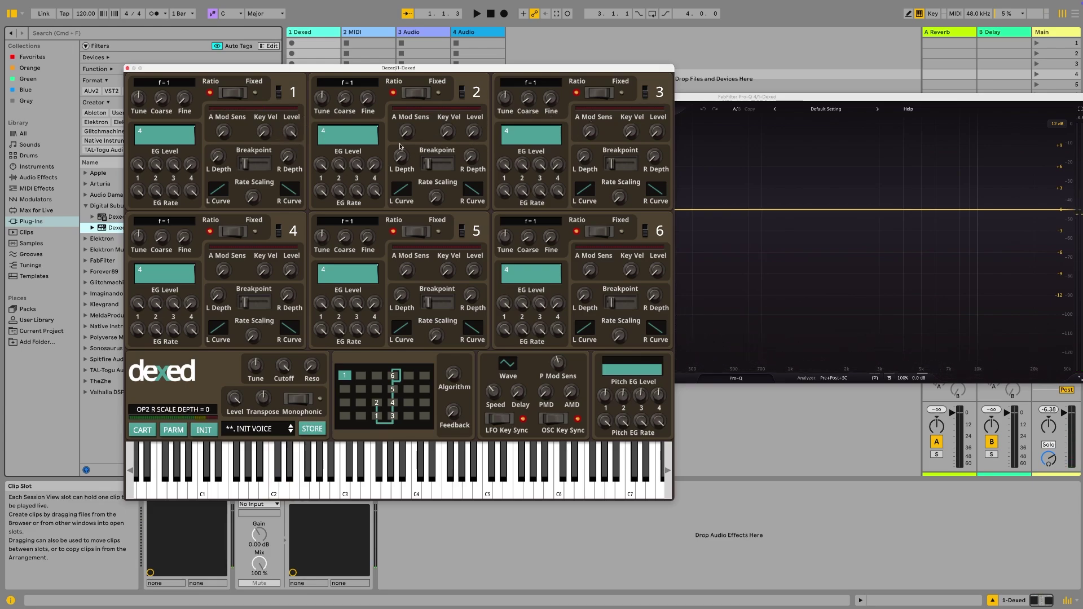
key("f")
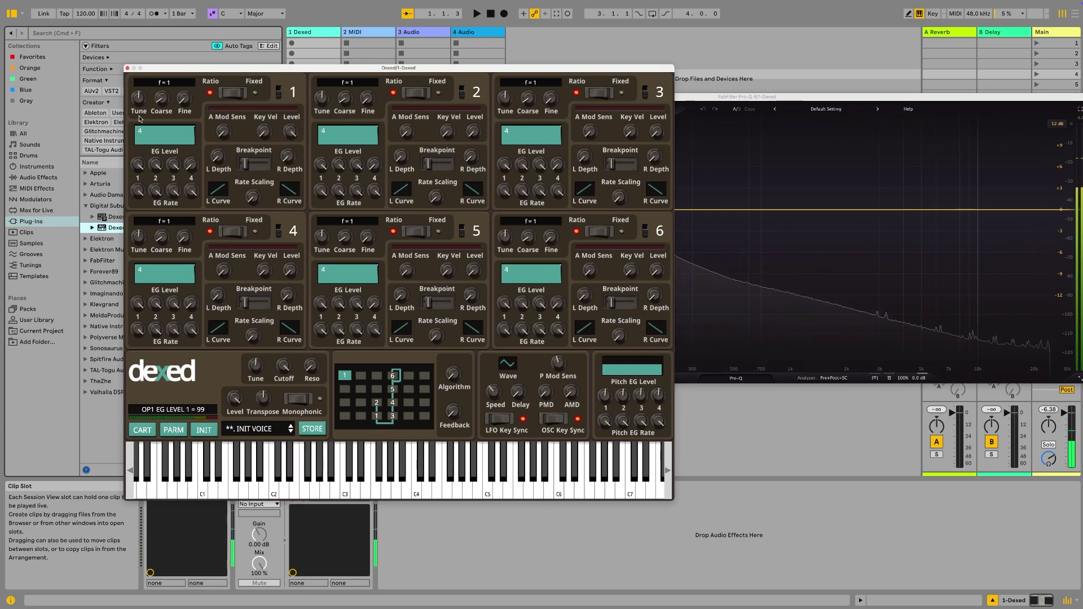
key("f")
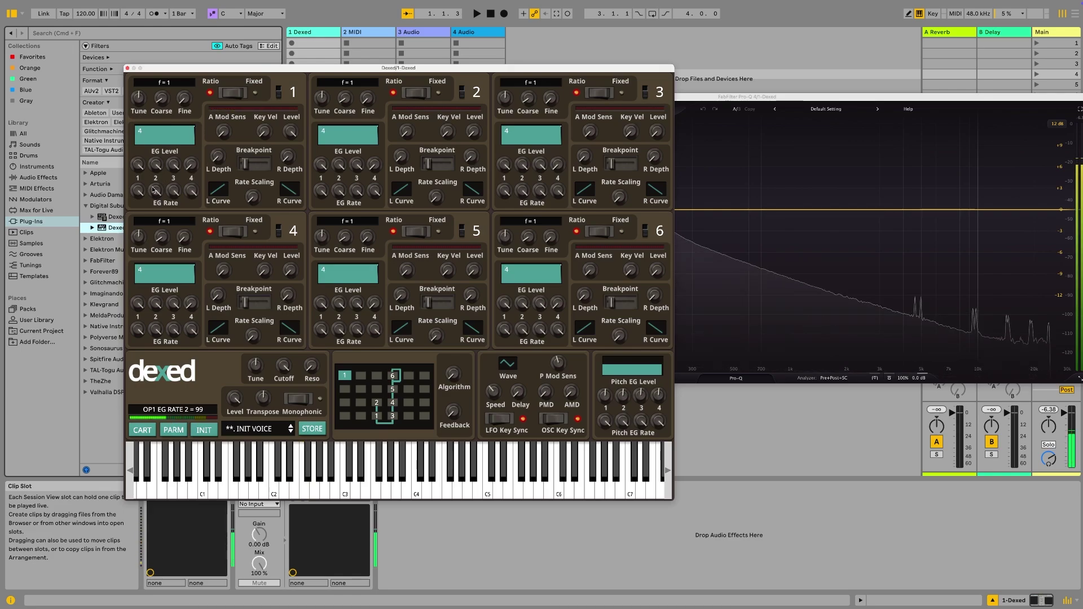
key("d")
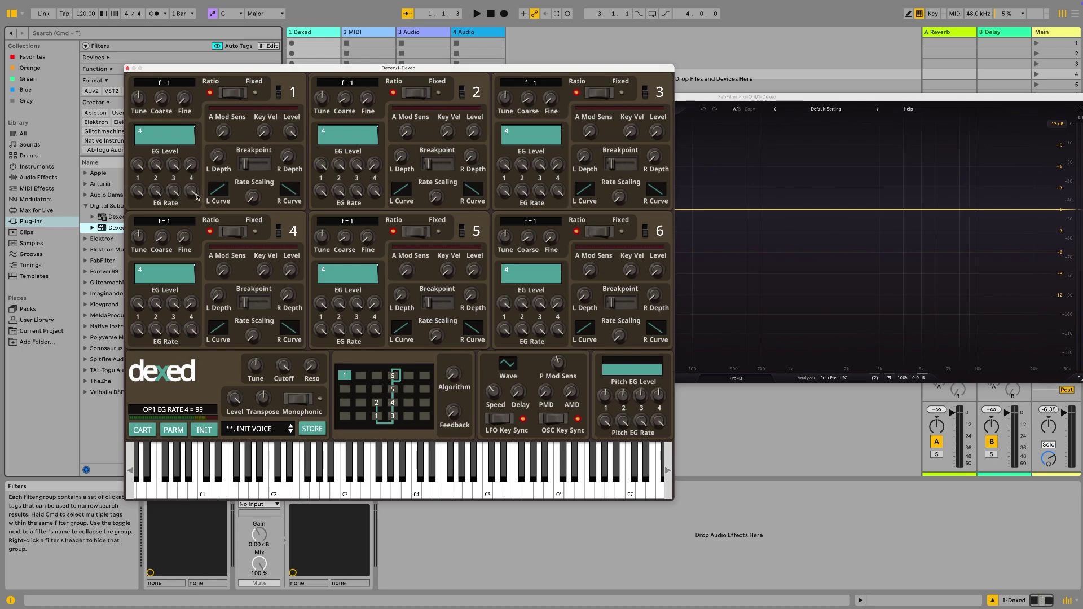
Lower OP1 EG rate 4 to 91 and EG rate 1 to 38, then move Dexed top-left.
left_click_drag(197, 197, 194, 257)
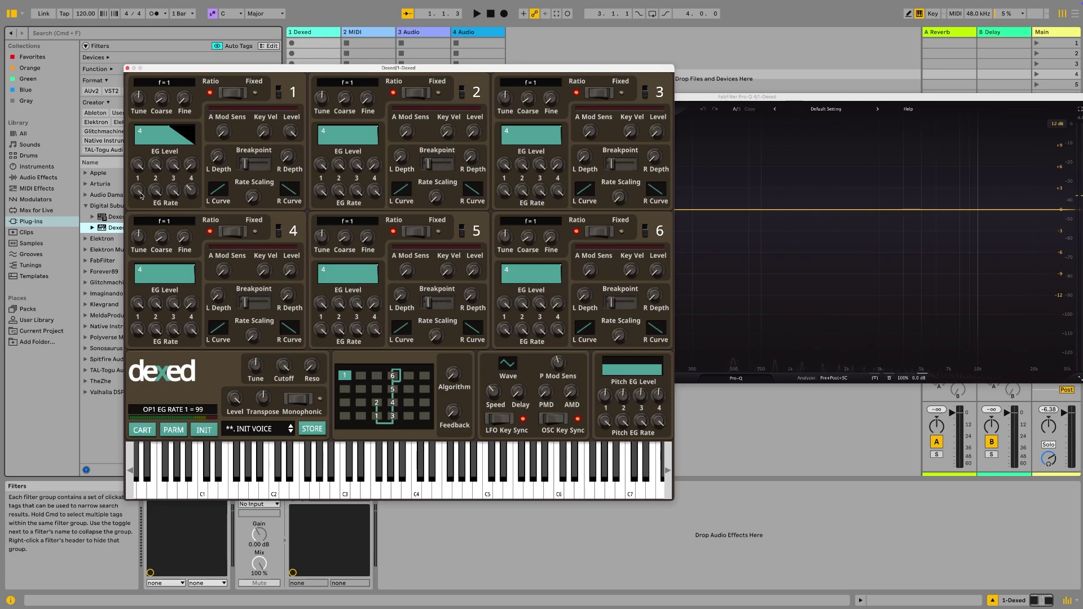
left_click_drag(141, 195, 141, 266)
scroll(139, 195, "down", 6)
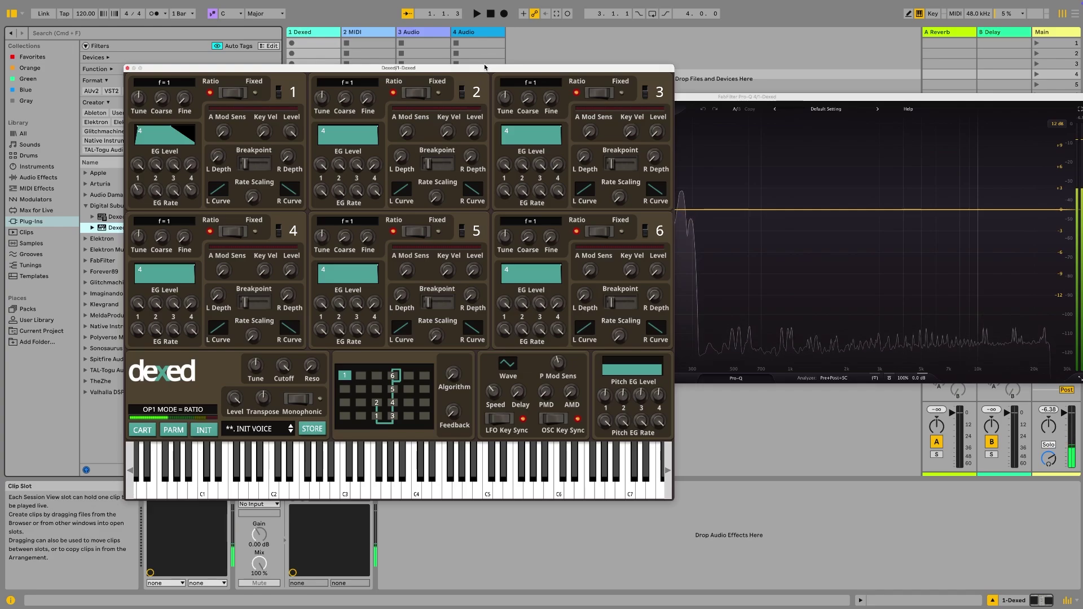
left_click_drag(484, 67, 381, 33)
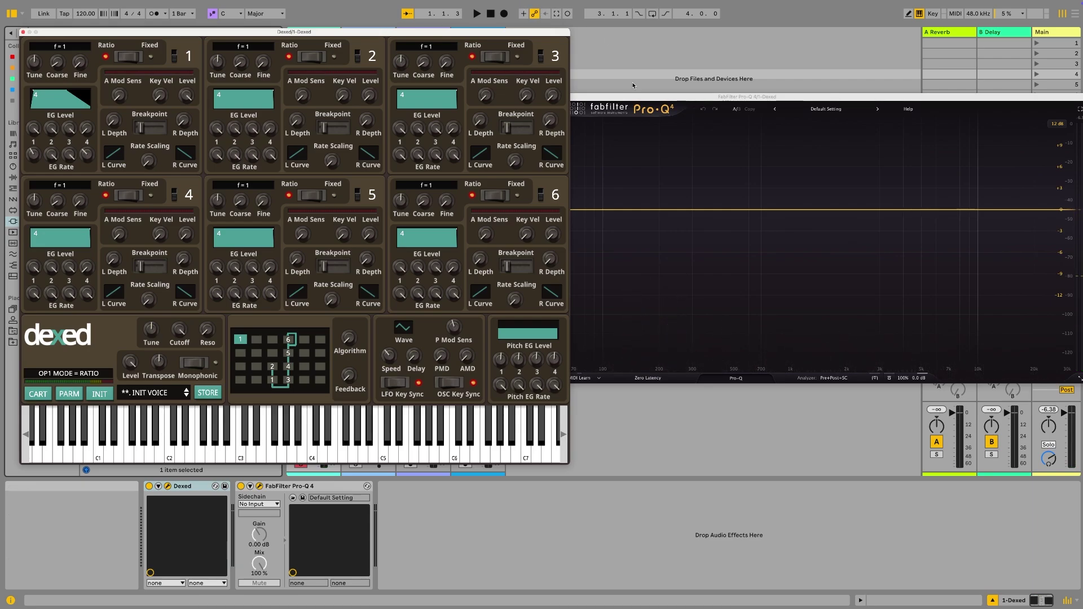
Place Pro-Q 4 up and right beside Dexed and play C2 and G2 to watch the single peak.
mouse_move(779, 99)
left_mouse_down()
mouse_move(728, 92)
mouse_move(791, 86)
left_mouse_up()
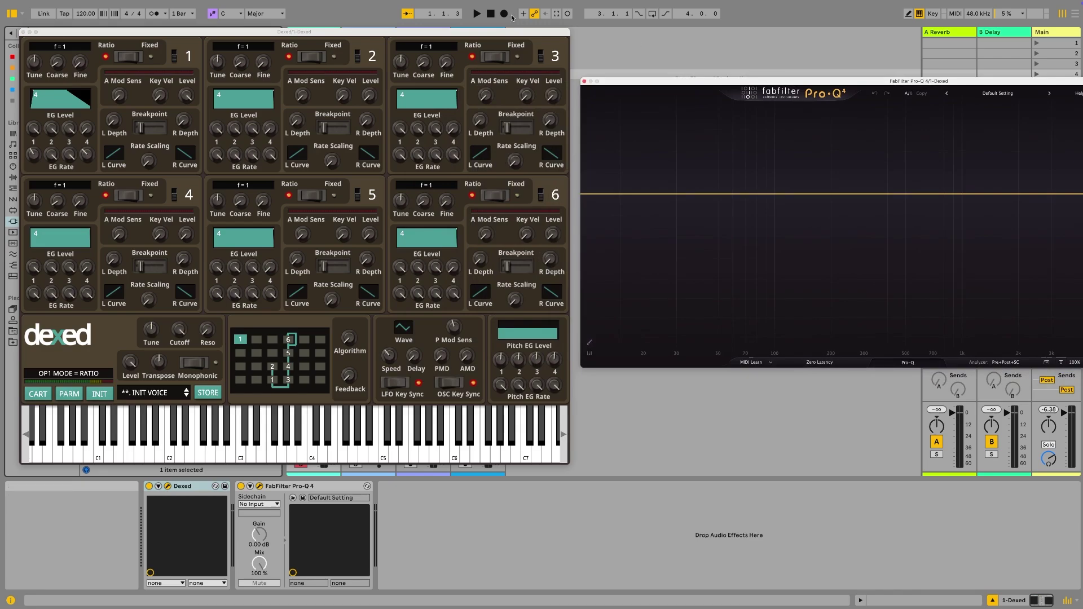
left_click(502, 34)
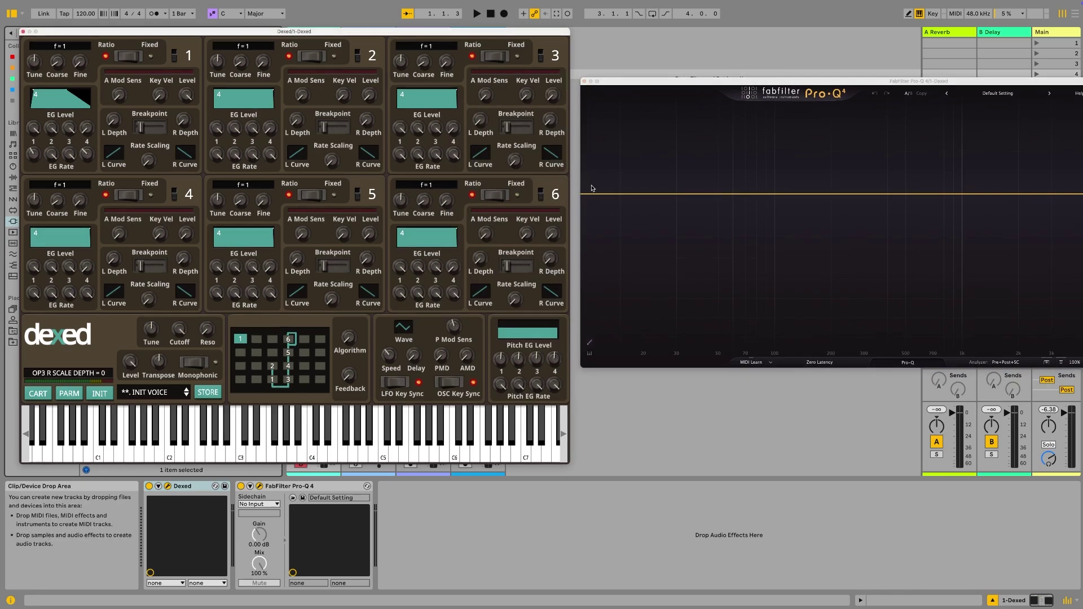
key("a")
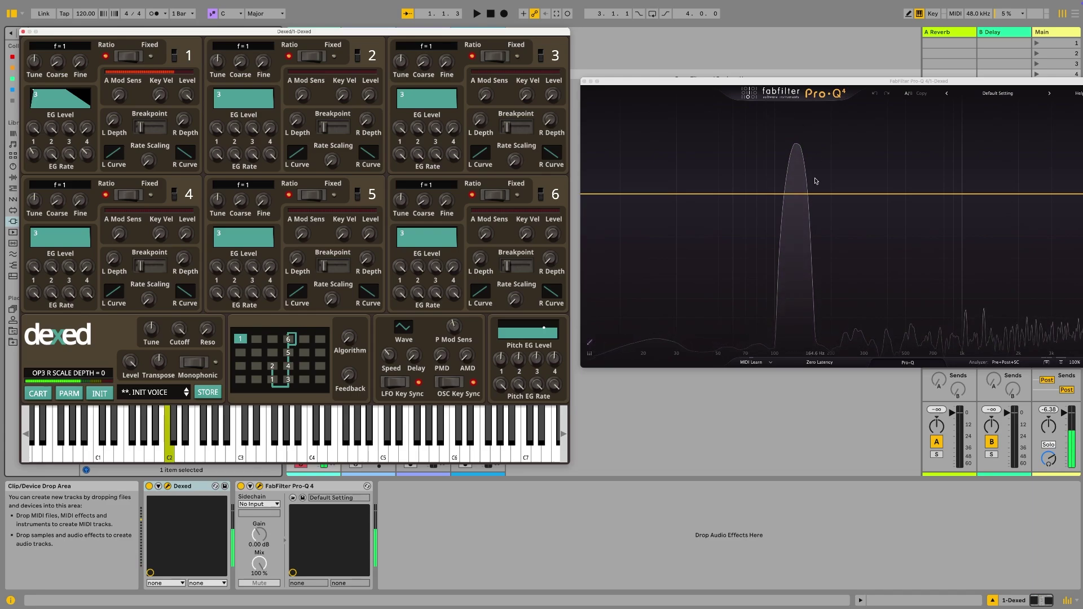
key("g")
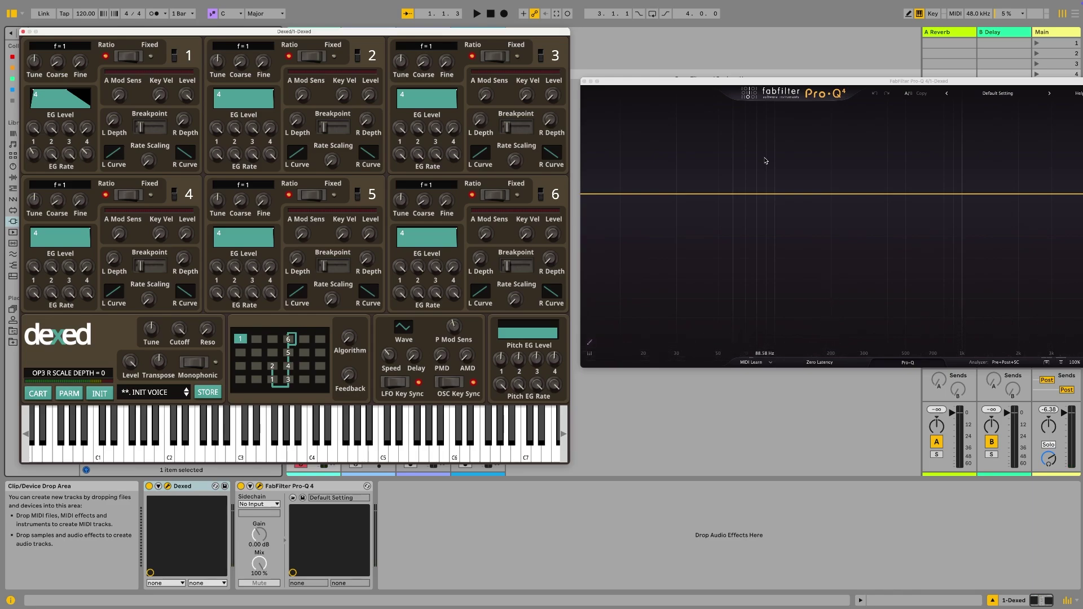
mouse_move(128, 102)
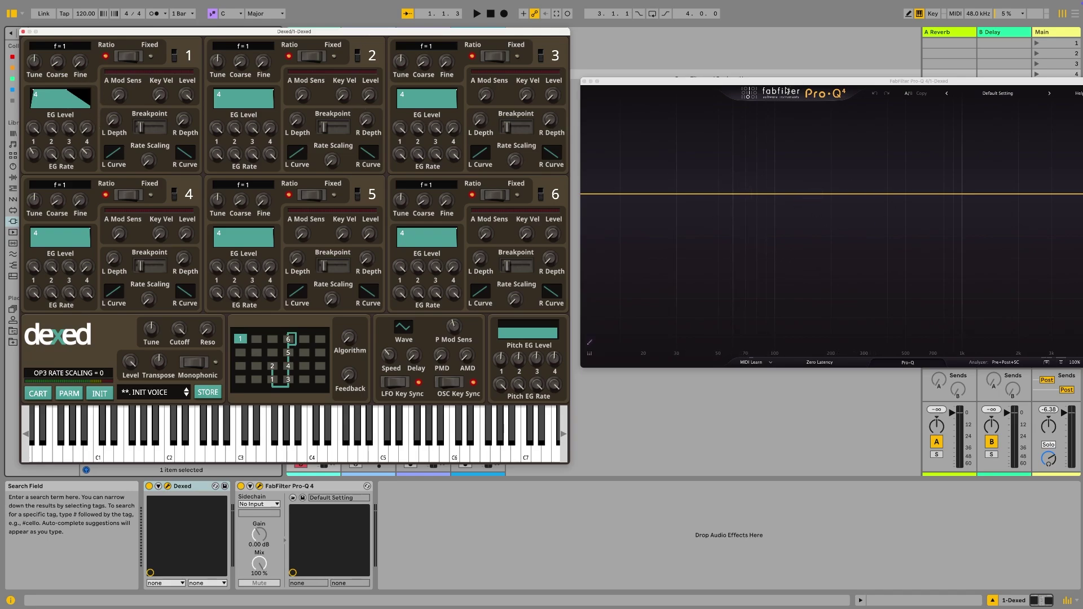
key("a")
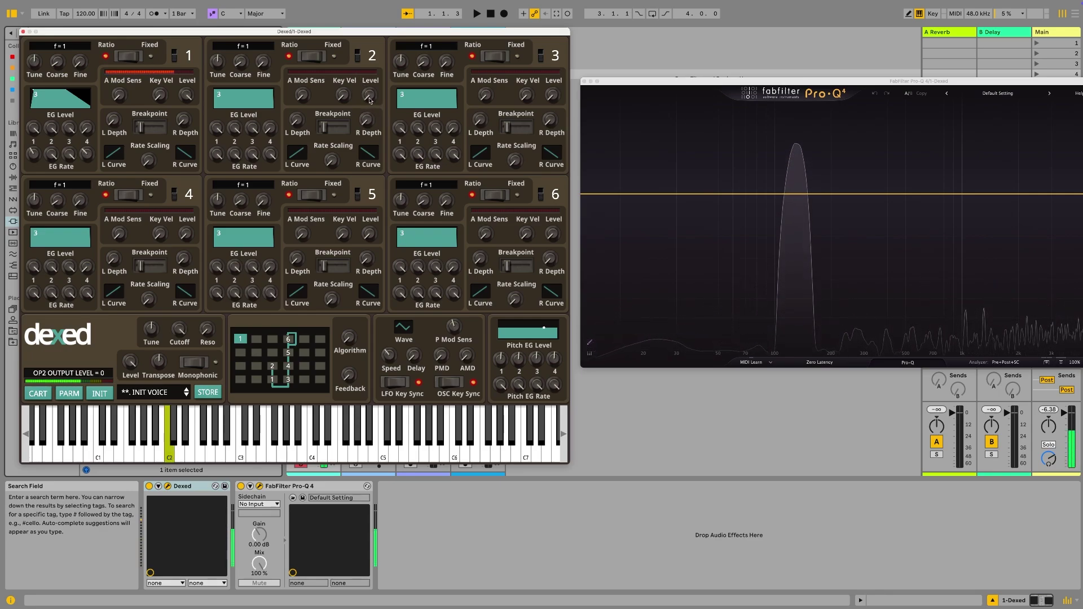
Raise OP2's level, drop it to zero, then bring it back up to add FM harmonics to OP1.
left_click_drag(370, 100, 387, 123)
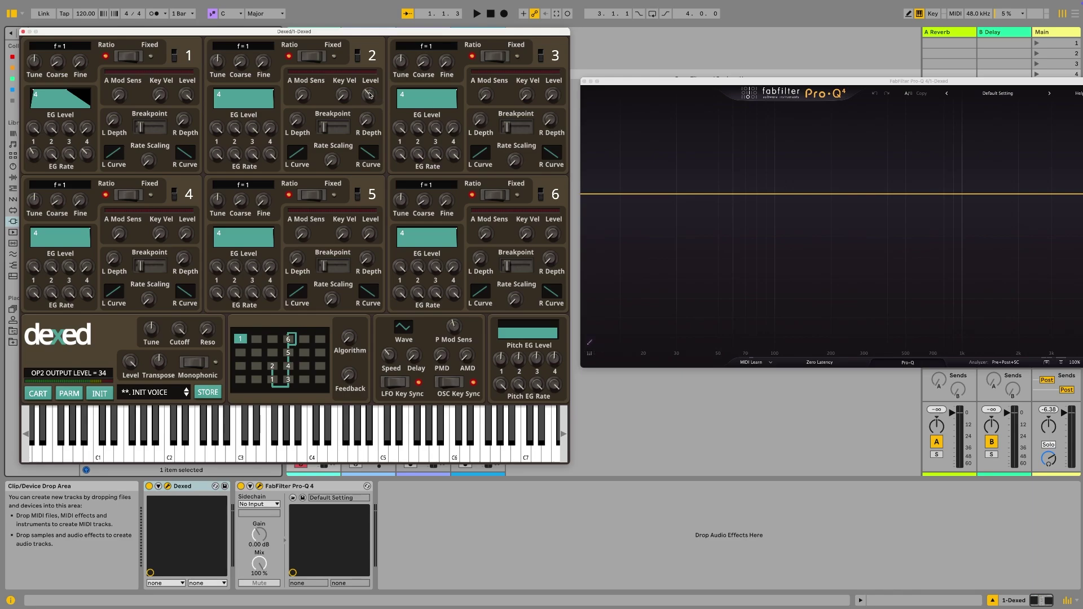
left_click_drag(370, 95, 379, 197)
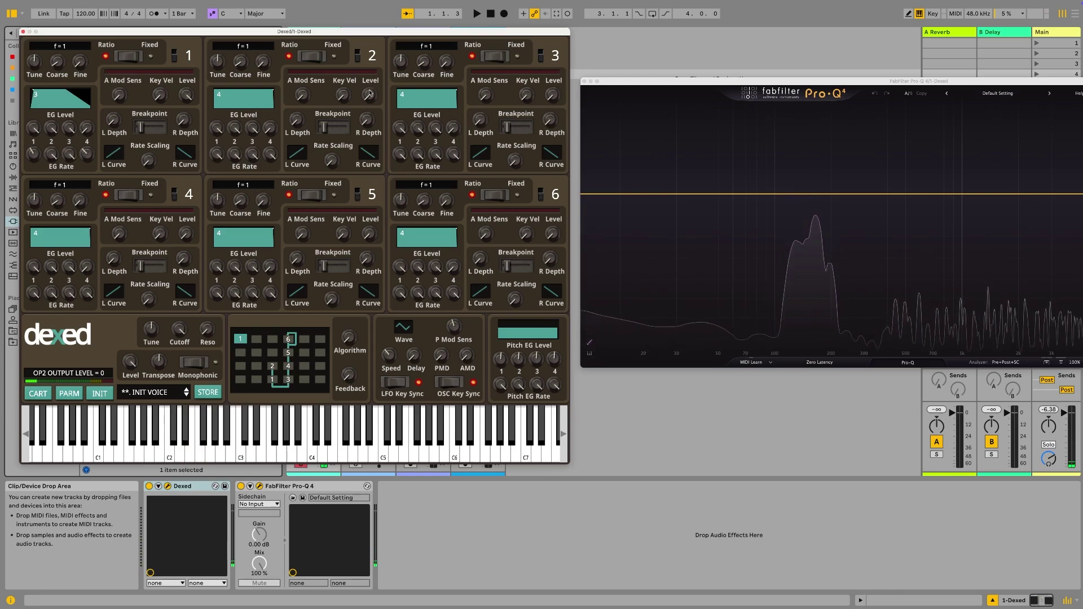
left_click_drag(371, 99, 379, 31)
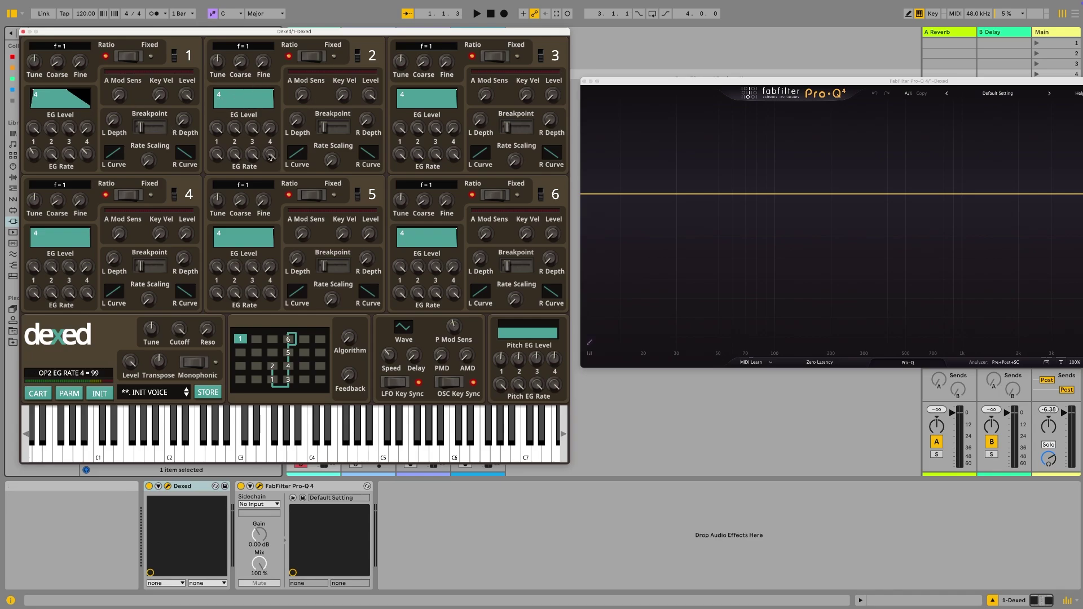
Set OP2 EG rate 4 to 56 and play low notes from C1 to G2 using Z/X octave shifts.
left_click_drag(270, 157, 266, 266)
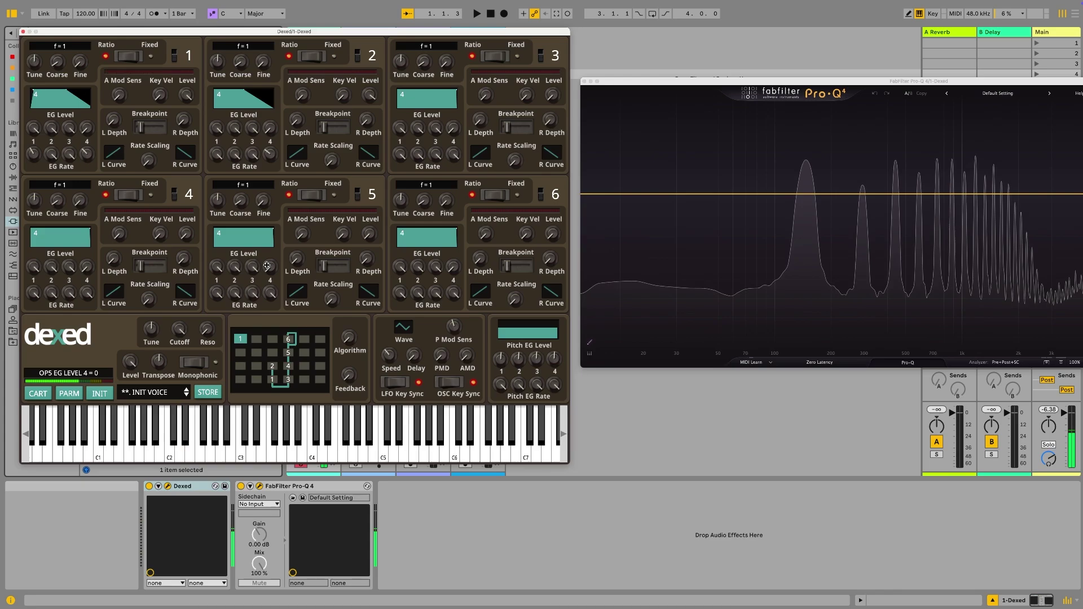
key("a")
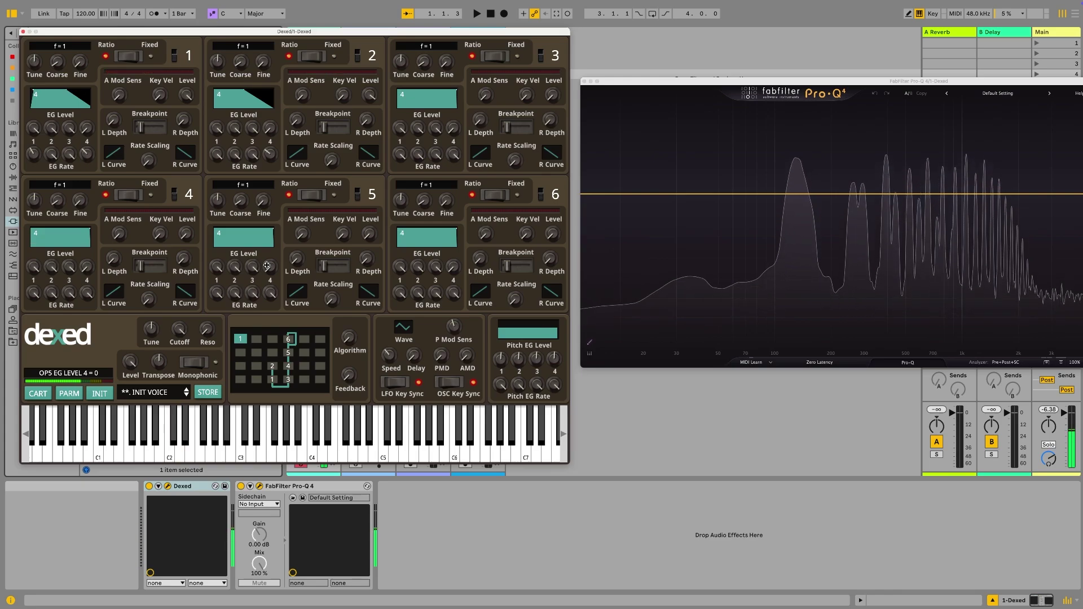
key("z")
key("a")
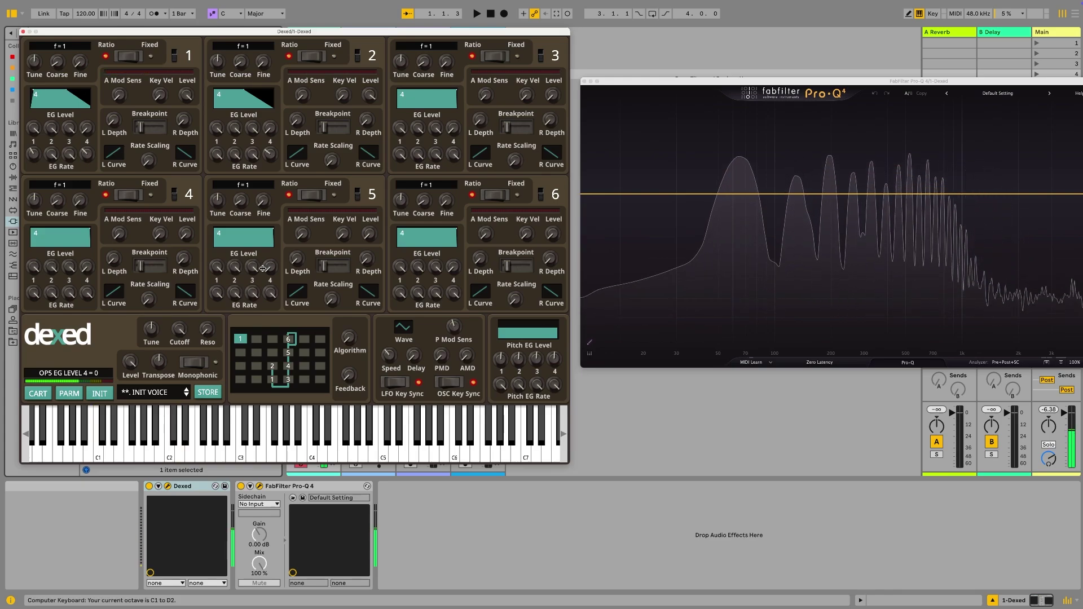
key("x")
key("a")
key("s")
key("g")
key("a")
key("d")
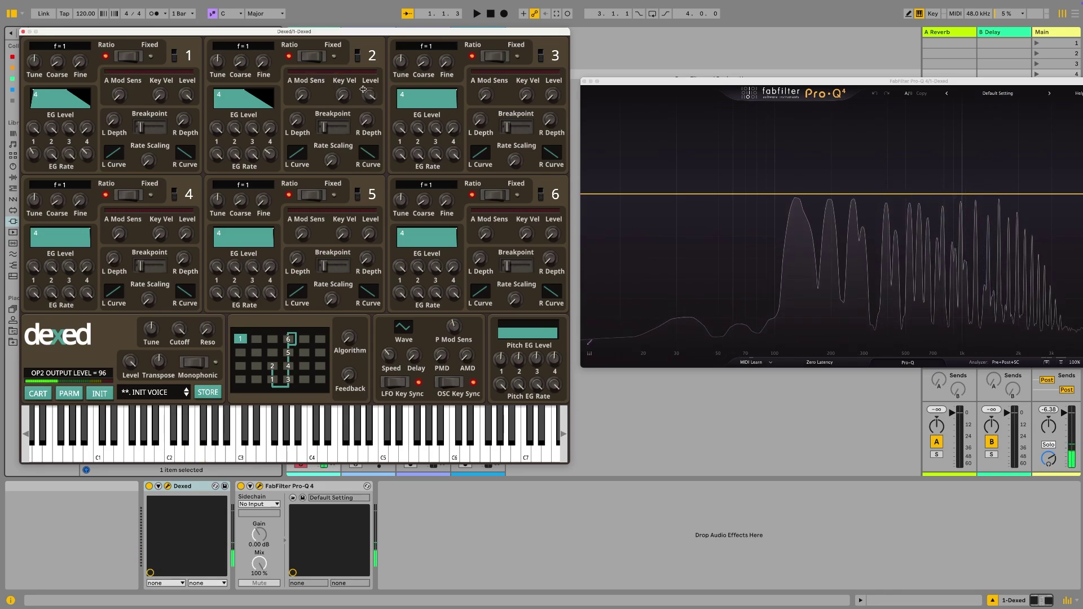
Lower OP2's level, then set it to 61, auditioning a D–G–C chord and C3–G3 an octave up.
left_click_drag(376, 95, 377, 130)
left_click(370, 186)
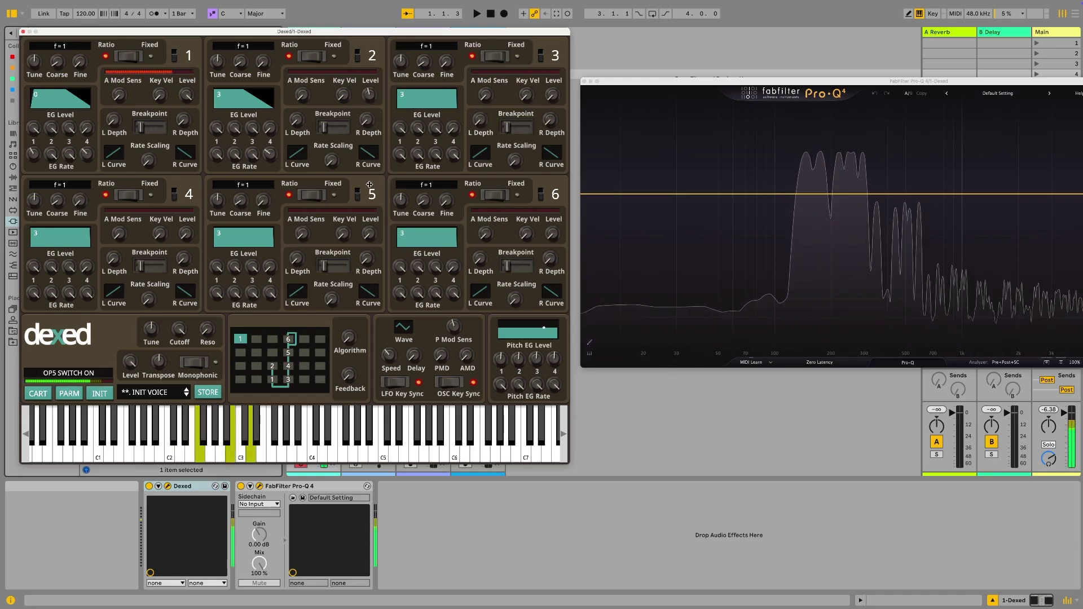
key("s")
key("g")
key("k")
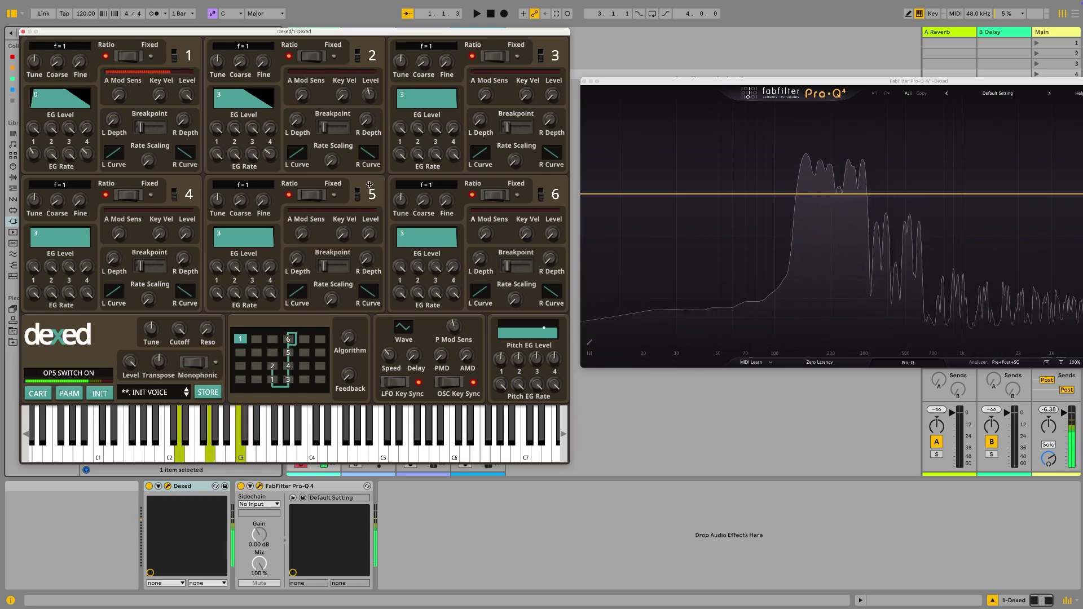
key("x")
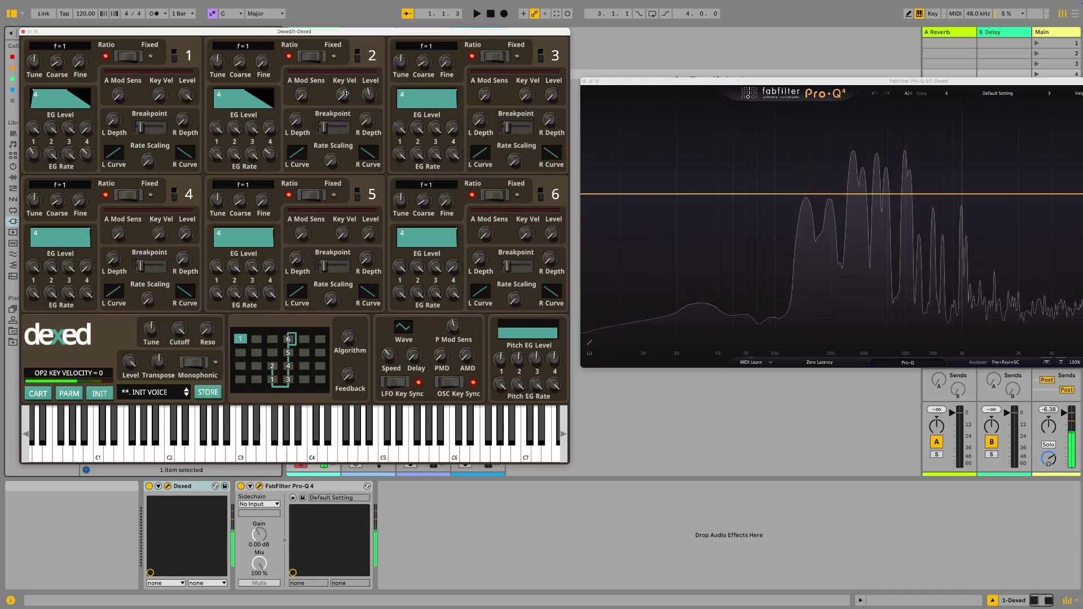
left_click_drag(369, 83, 369, 77)
key("a")
key("g")
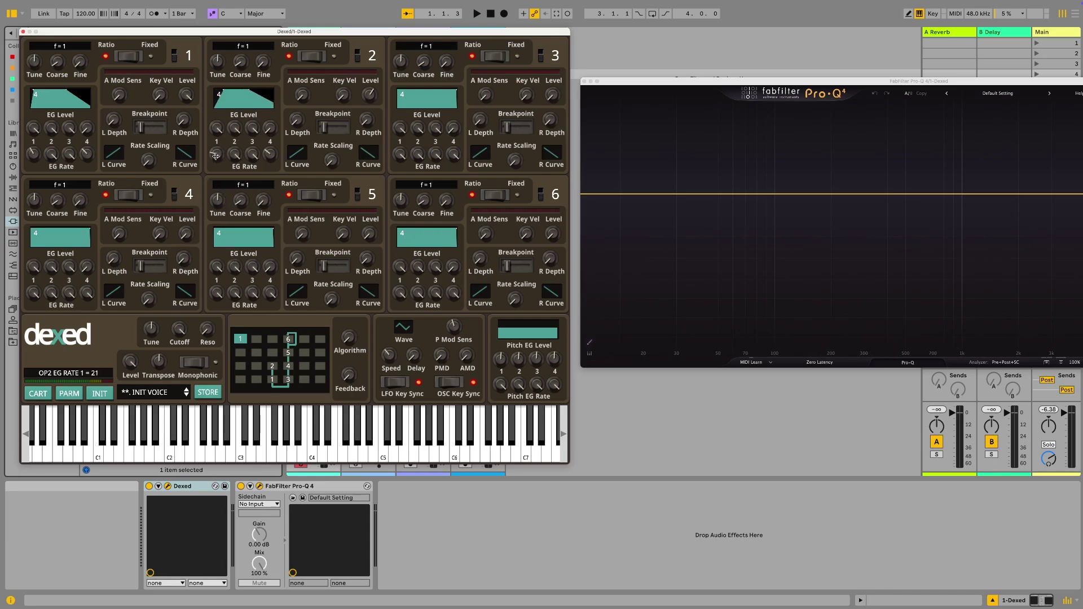
Set OP2's attack rate to 16 and play a C3–E3–G3 chord.
left_click_drag(216, 161, 215, 173)
left_click_drag(216, 157, 217, 147)
key("a")
key("d")
key("g")
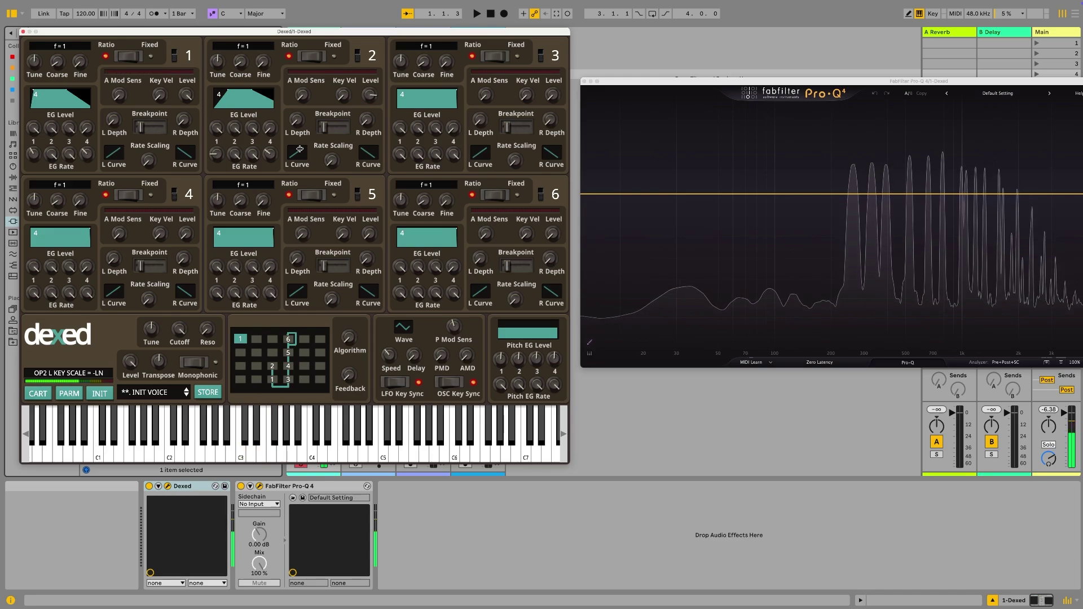
Drop an octave and play C2–E2, D2–A2–C3, F2–B2–D3 and E2–G2–B2 chords.
key("z")
key("s")
key("a")
key("d")
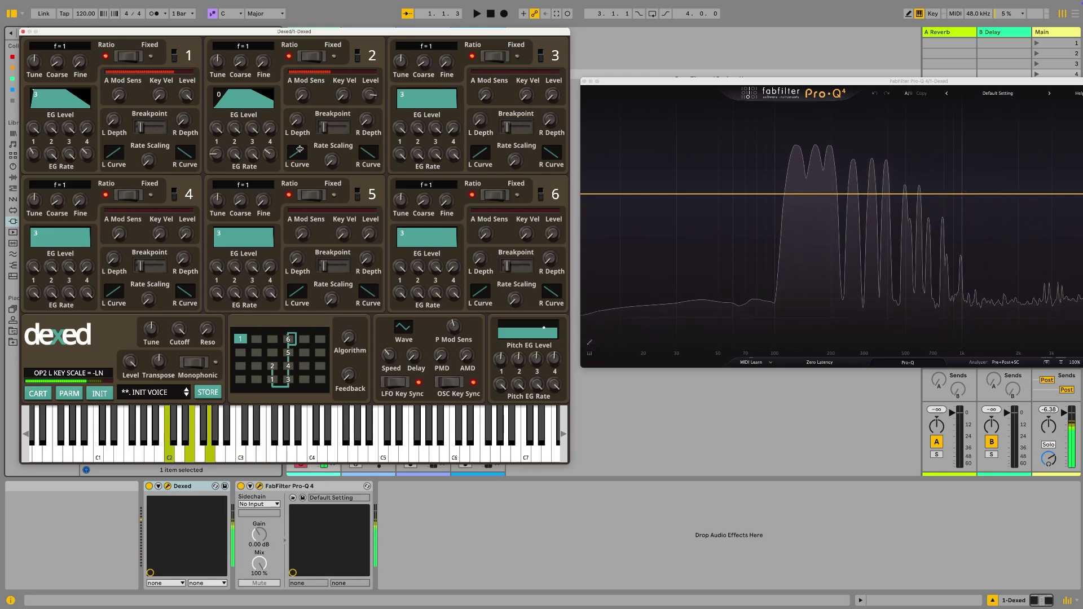
key("s")
key("h")
key("k")
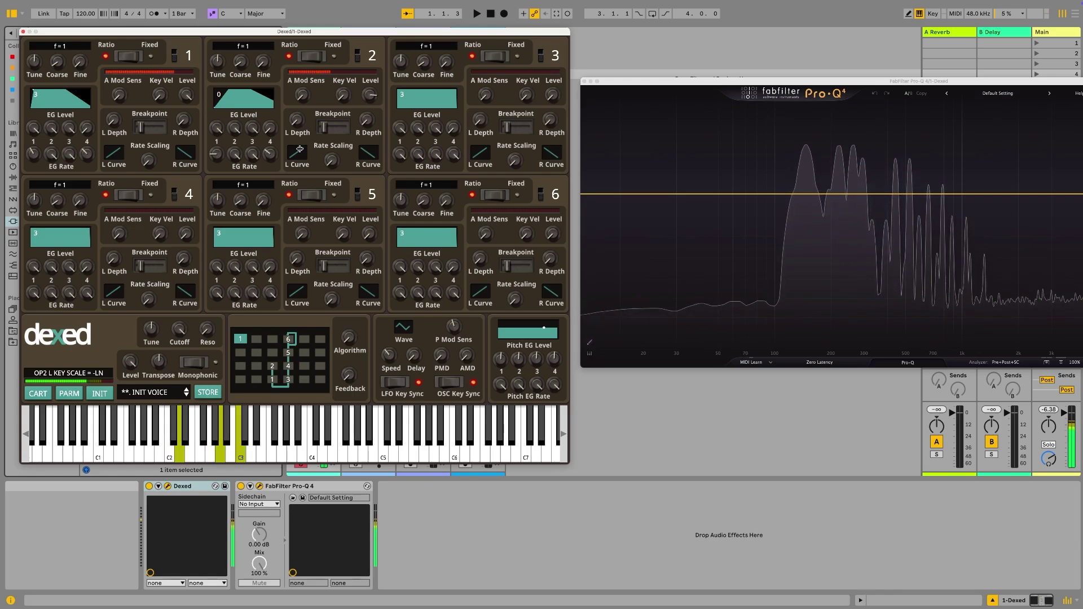
key("f")
key("j")
key("l")
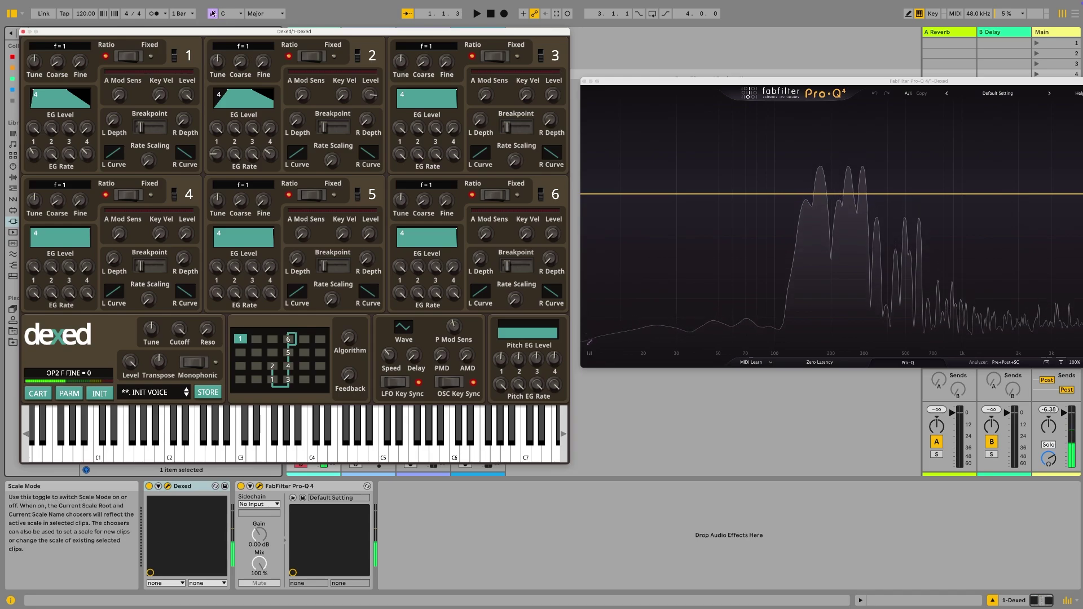
key("d")
key("g")
key("j")
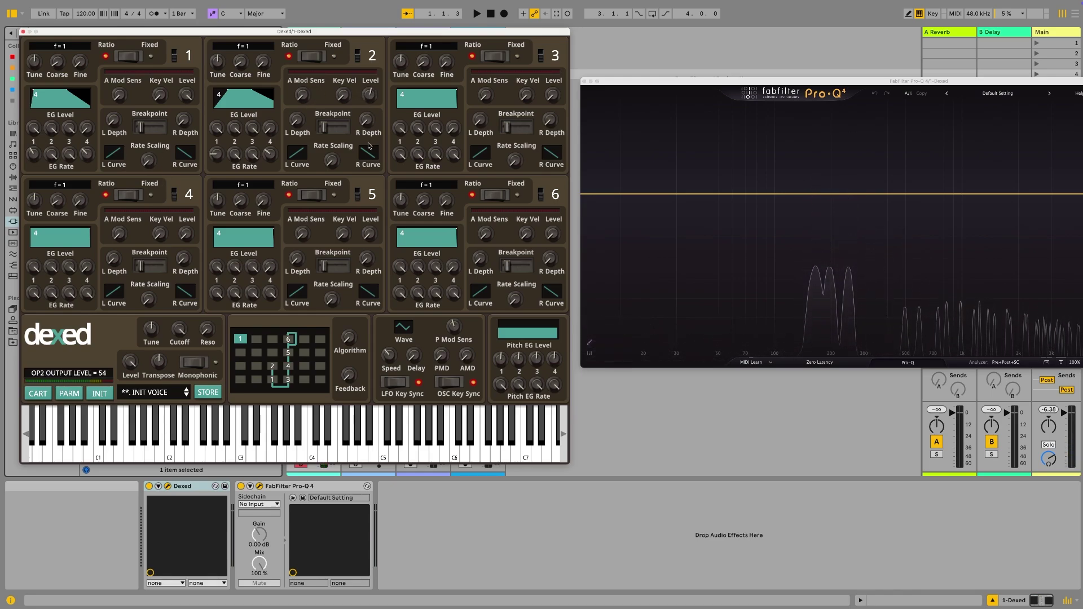
Play two more chords and C2 with D3, then raise OP1 EG rate 1 from 38 to 42.
key("d")
key("g")
key("k")
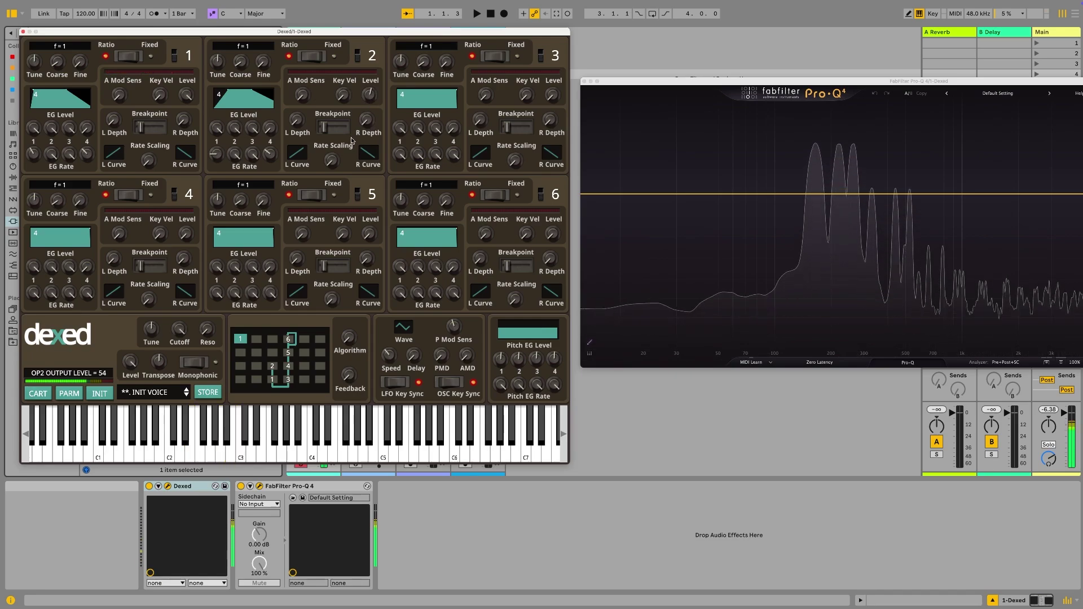
key("s")
key("g")
key("j")
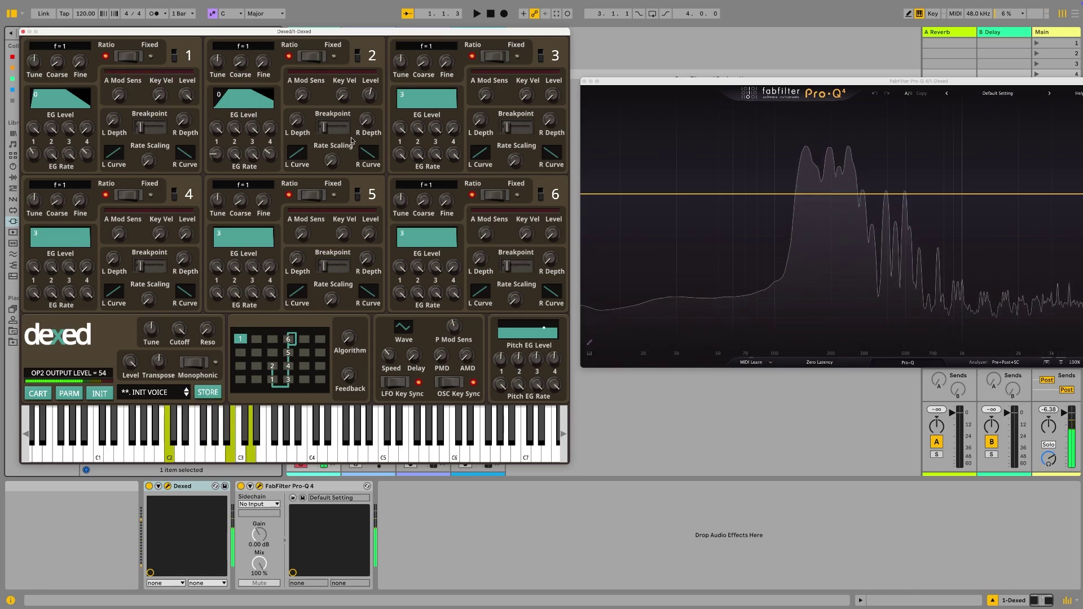
key("a")
key("l")
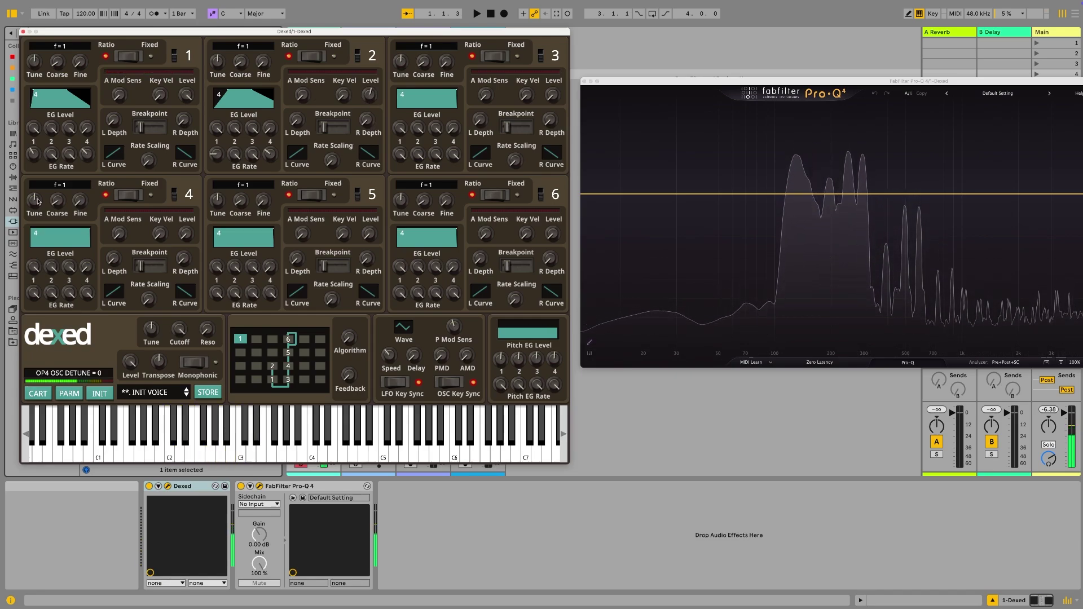
left_click_drag(32, 163, 26, 131)
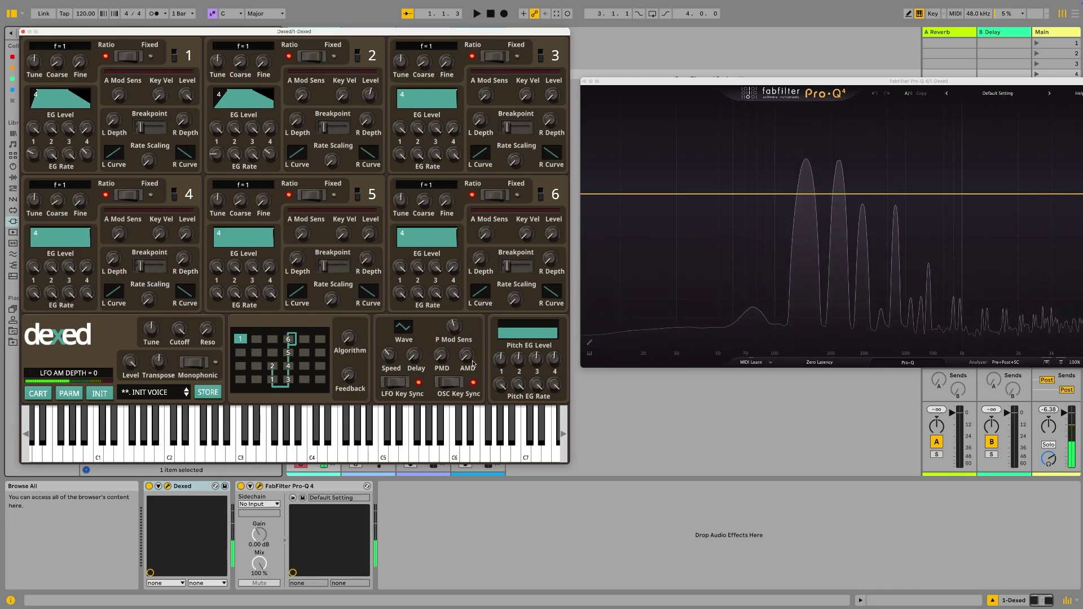
Add LFO amplitude modulation depth, slow the LFO, and give OP2 slight AM sensitivity.
left_click_drag(467, 360, 477, 281)
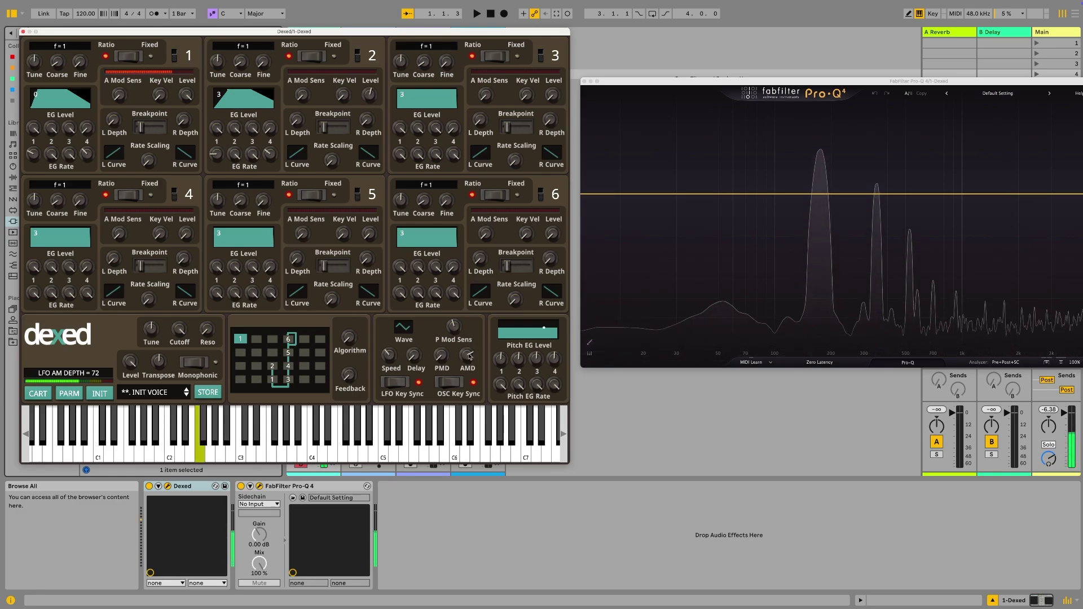
left_click_drag(472, 345, 478, 342)
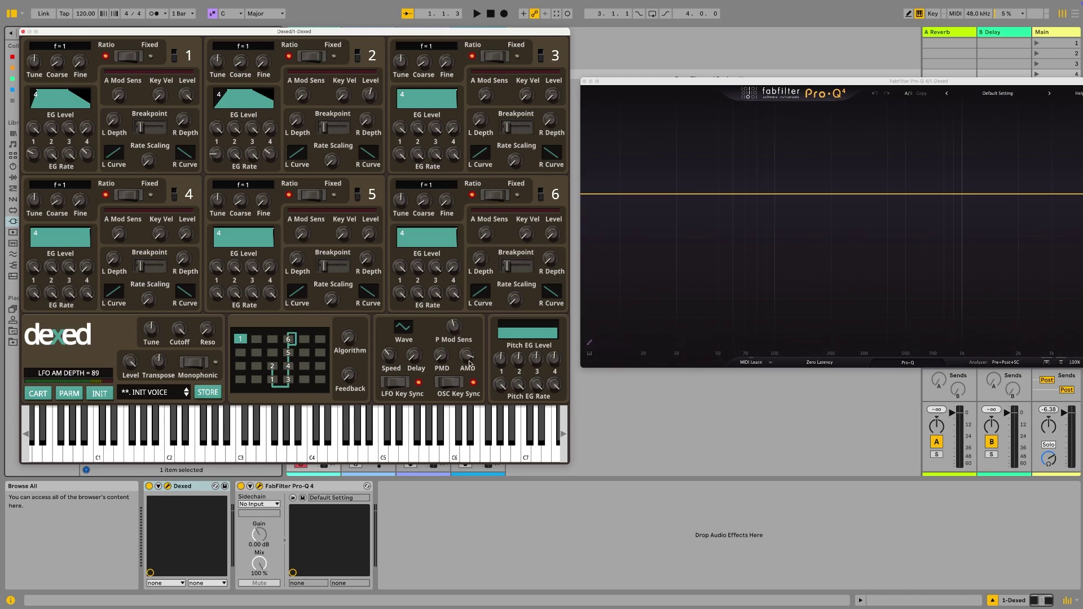
left_click_drag(469, 363, 468, 342)
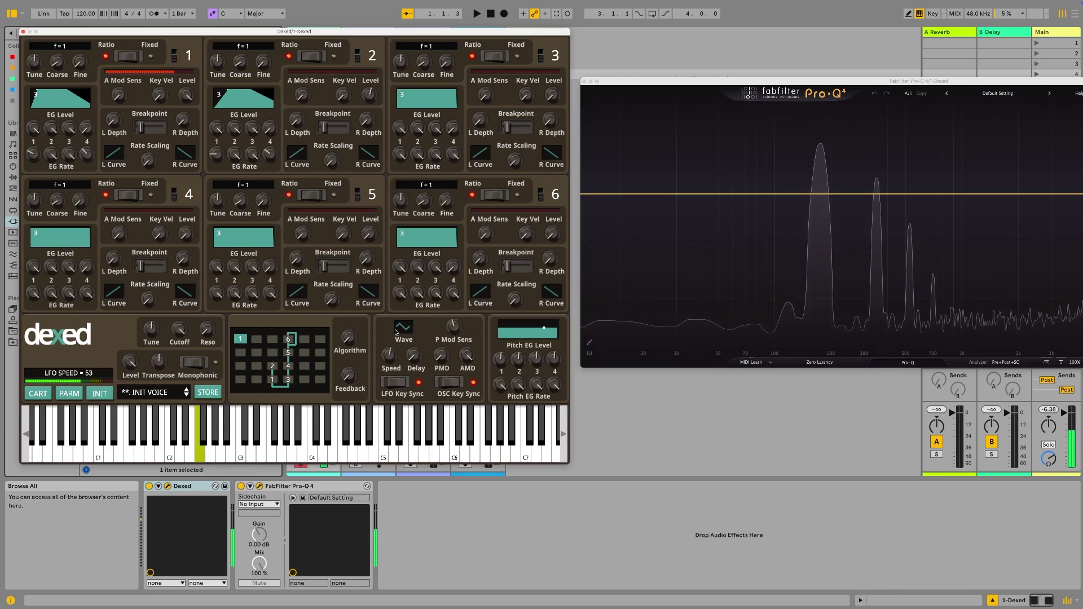
left_click_drag(401, 284, 393, 338)
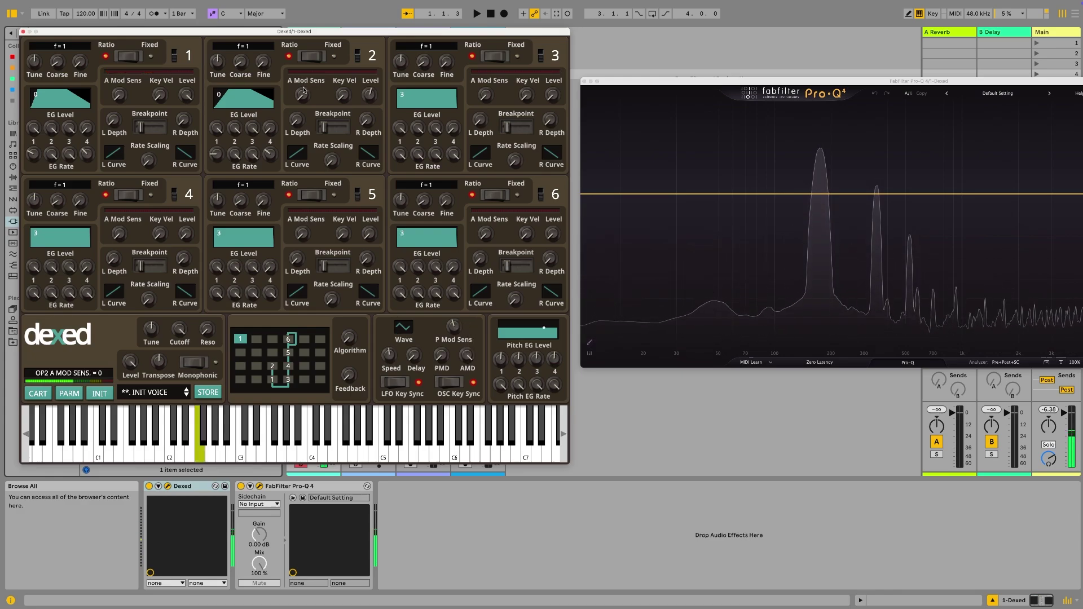
left_click_drag(302, 99, 304, 92)
key("f")
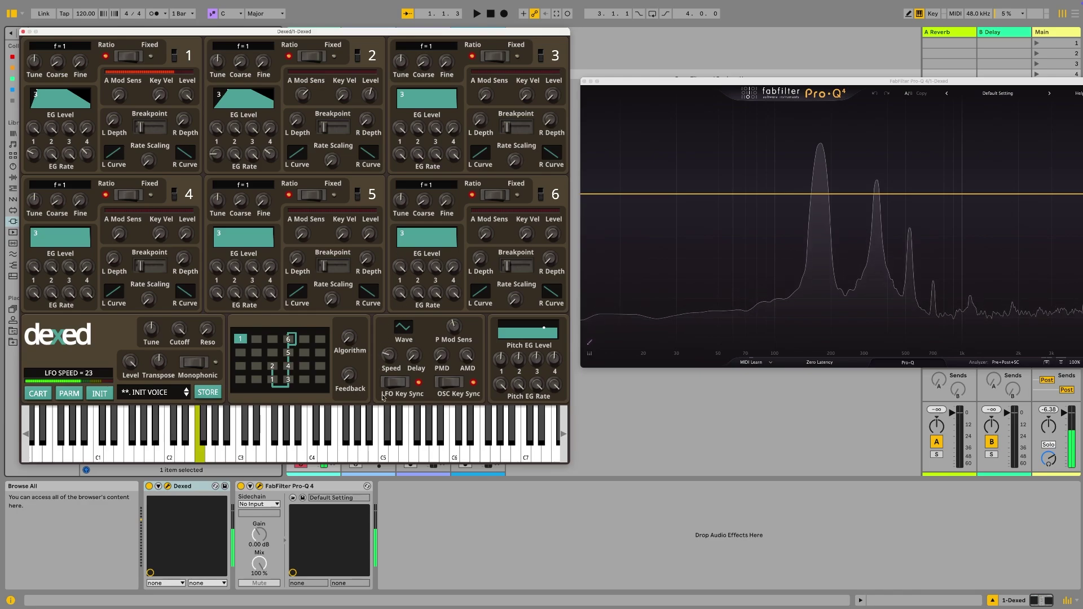
Slow the LFO to 7, set AMD to 27 with zero PMD, OP2 AM sensitivity maxed and OP1 at 2.
left_click_drag(383, 398, 393, 397)
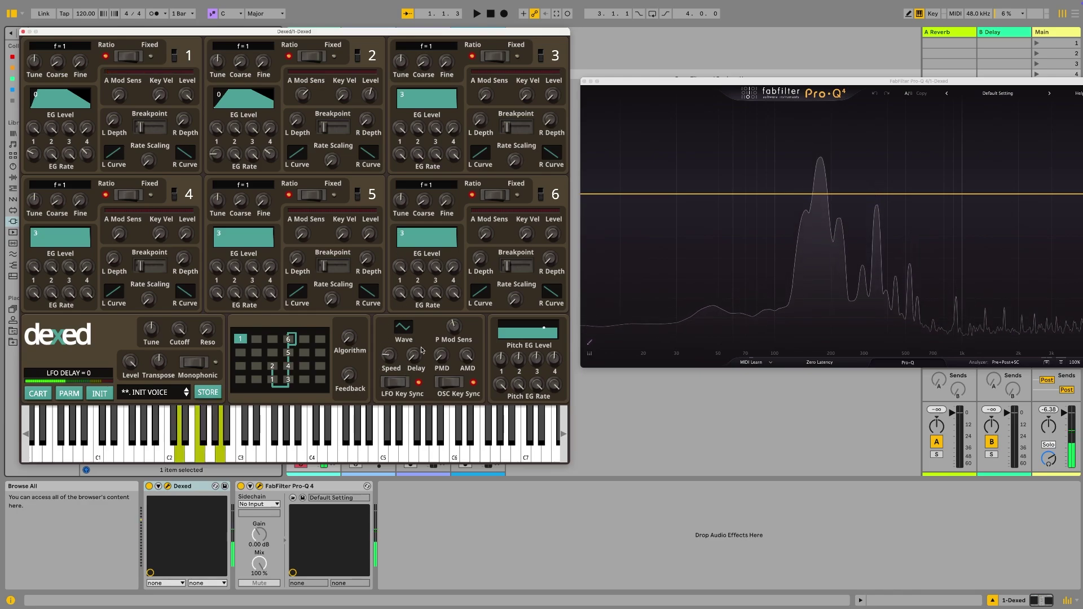
left_click_drag(442, 361, 434, 286)
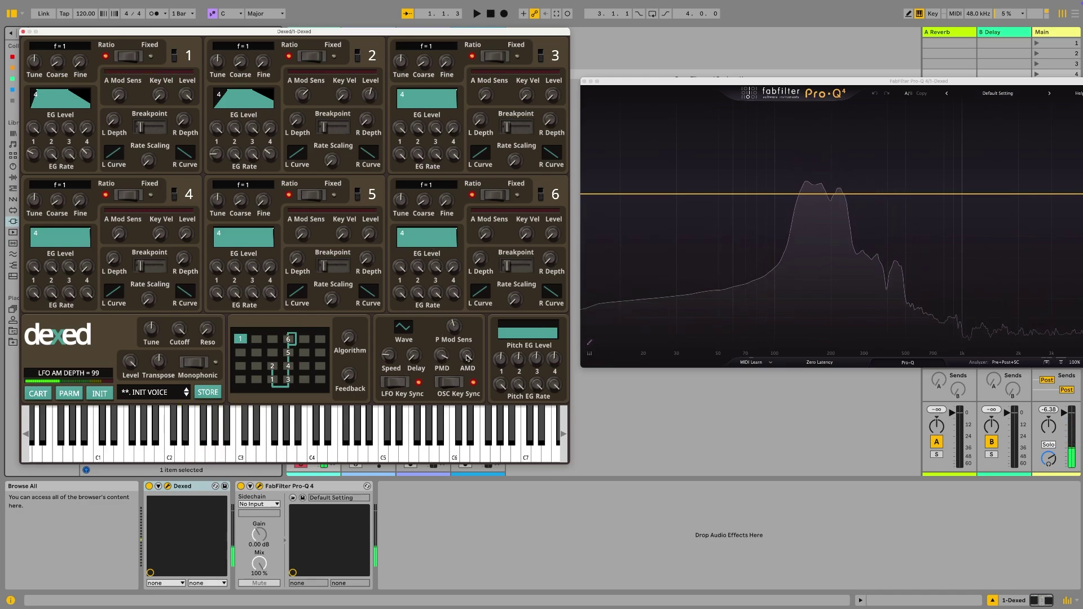
left_click_drag(467, 358, 427, 270)
left_click_drag(457, 481, 484, 593)
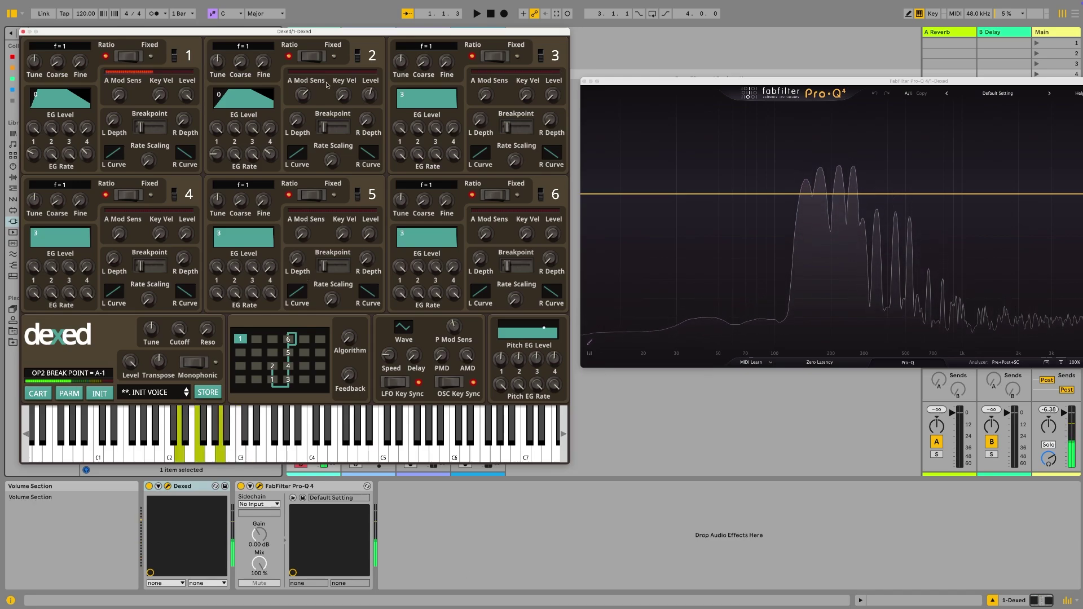
left_click_drag(304, 95, 306, 40)
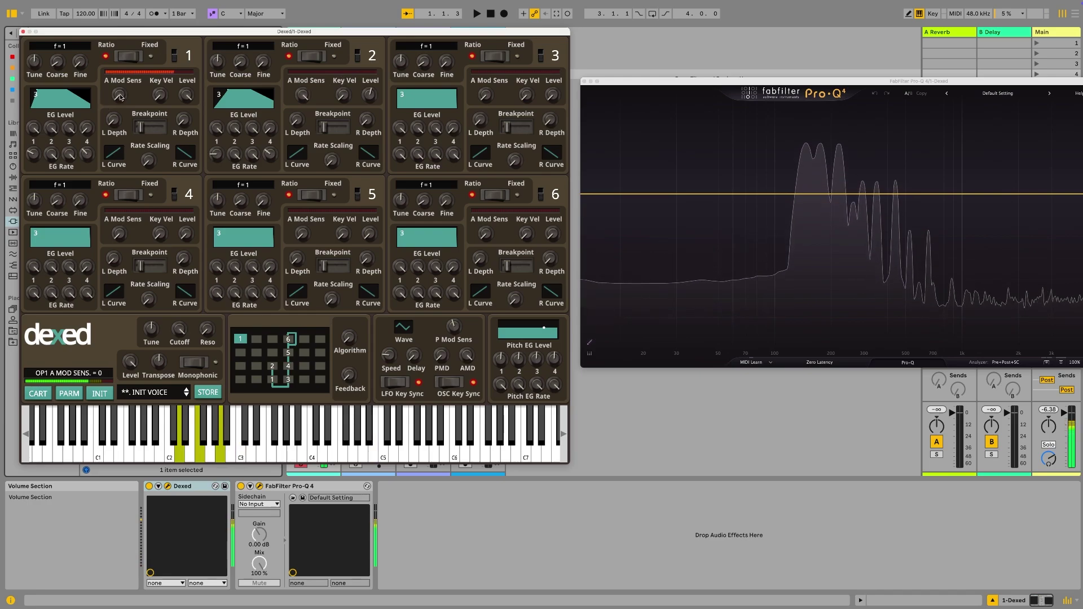
left_click_drag(119, 95, 134, 2)
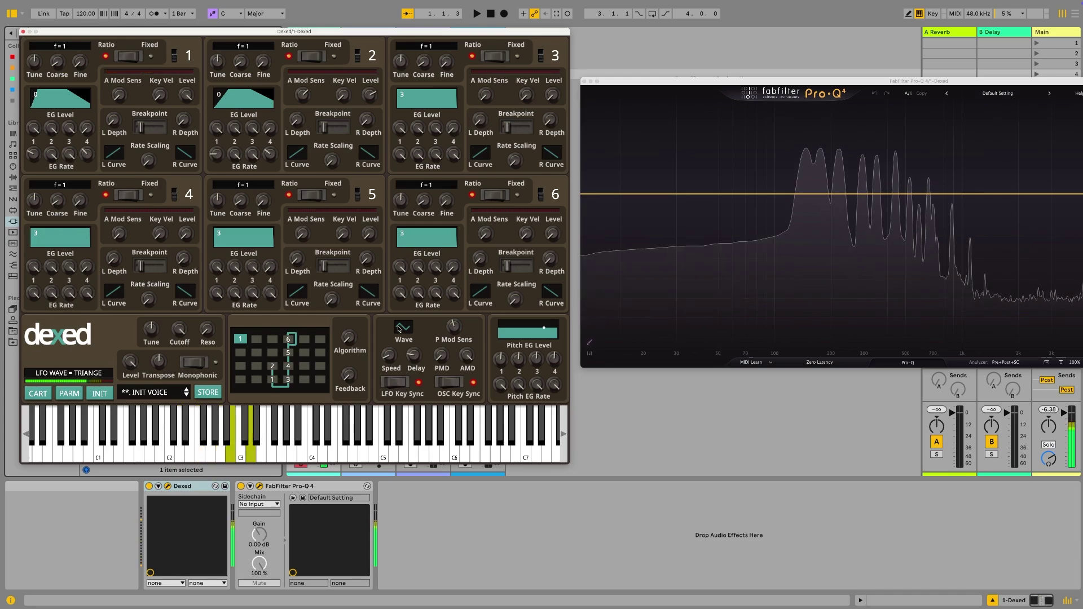
Play upper-octave notes, then drop an octave with Z and play an E3–G3–C4 chord.
key("x")
key("x")
key("l")
key("h")
key("d")
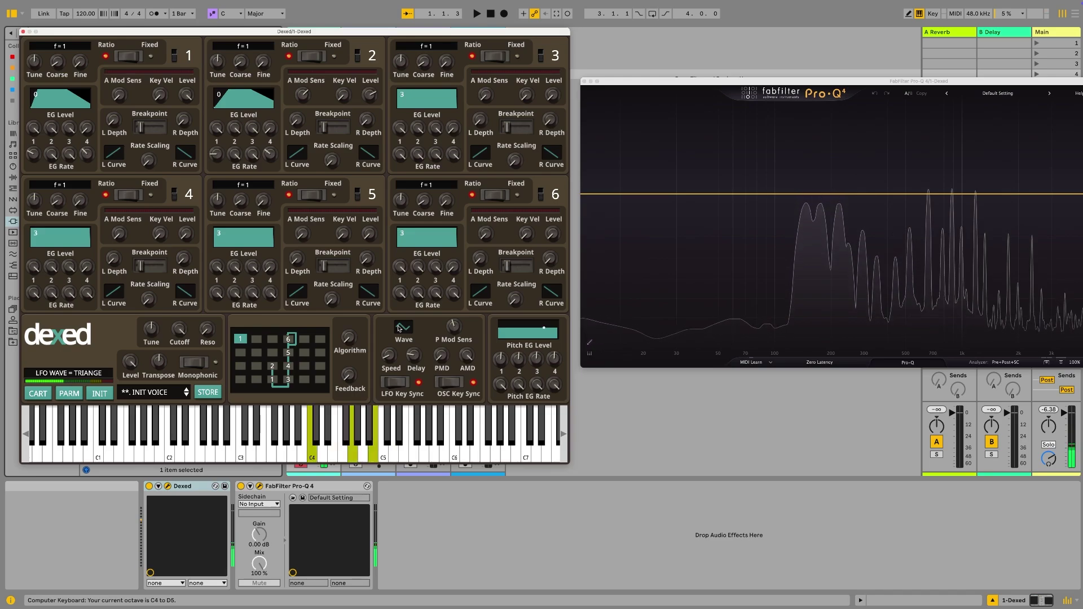
key("z")
key("g")
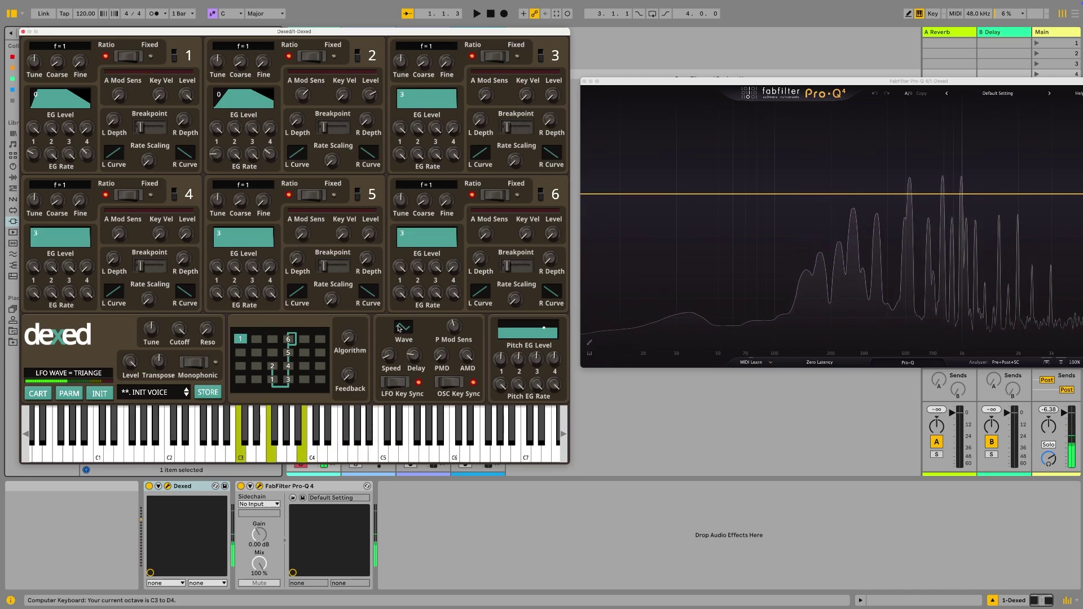
key("d")
key("g")
key("k")
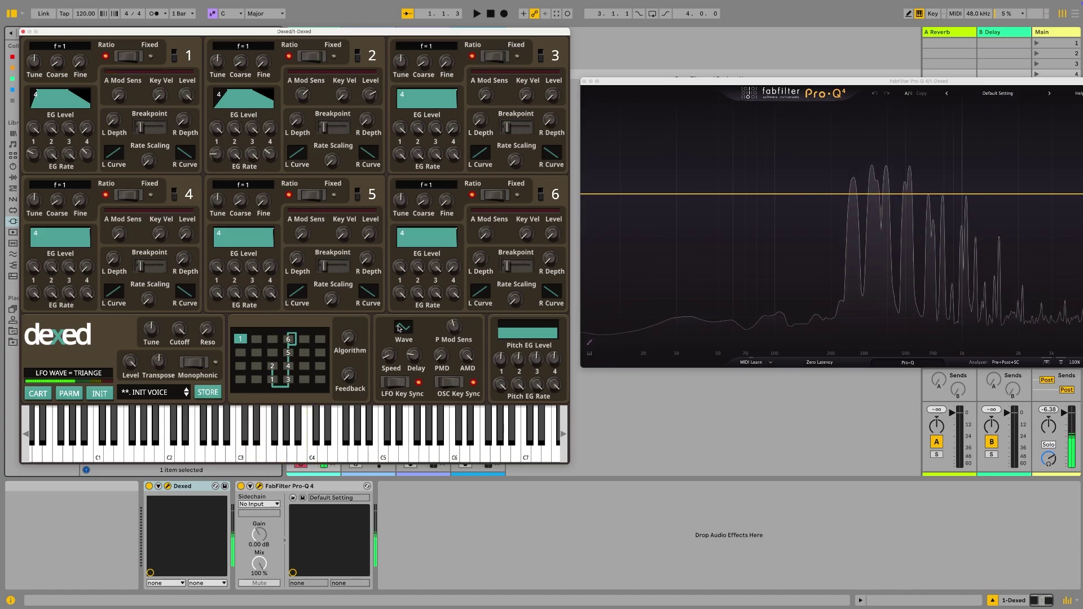
left_click_drag(140, 34, 564, 119)
left_click(303, 381)
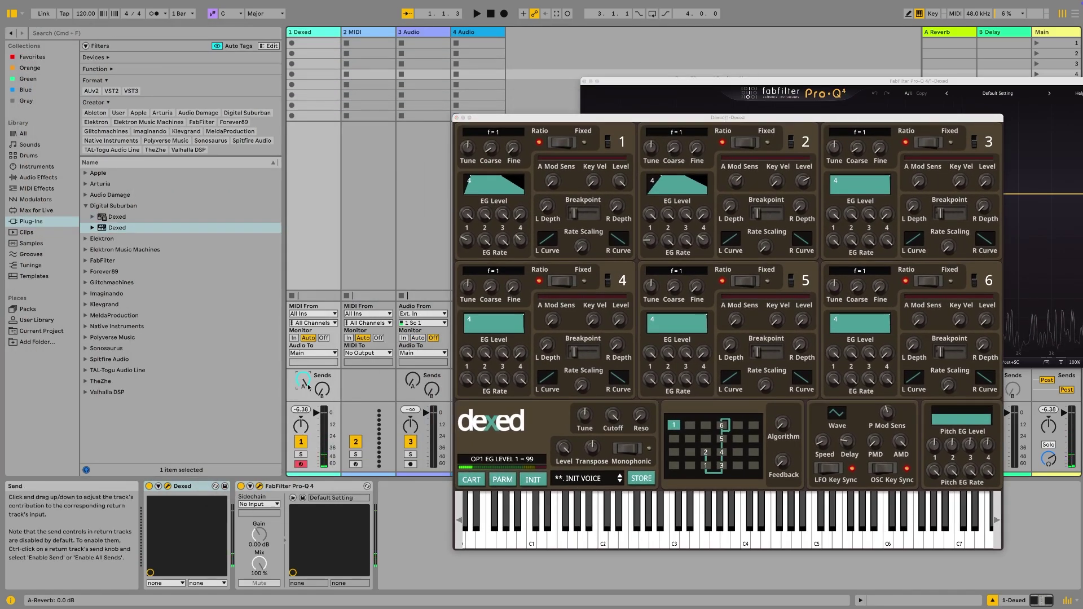
key("a")
key("d")
key("g")
key("h")
key("l")
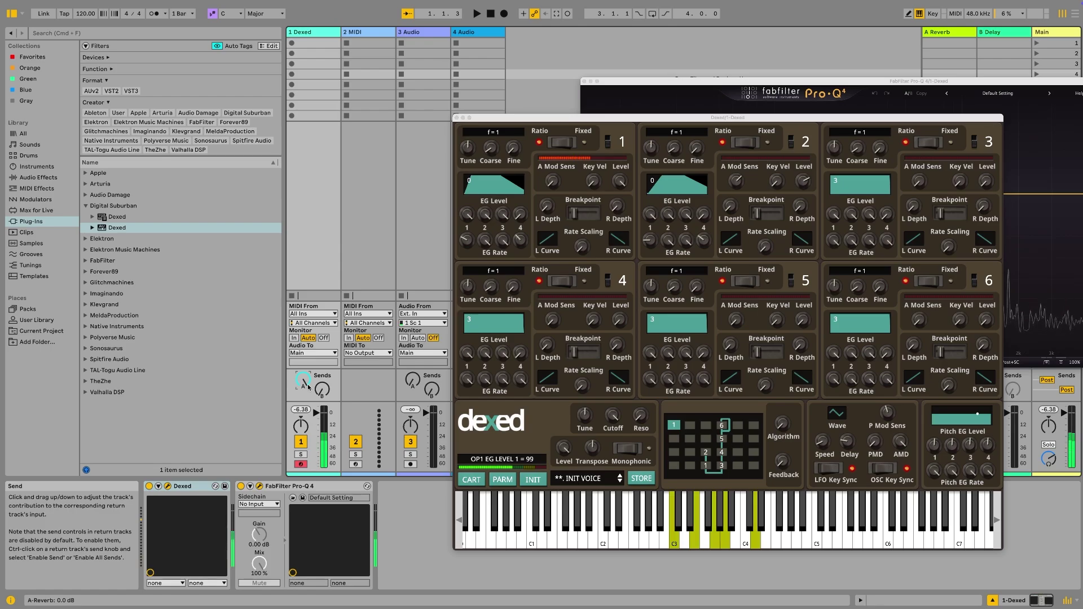
key("a")
key("s")
key("f")
key("g")
key("j")
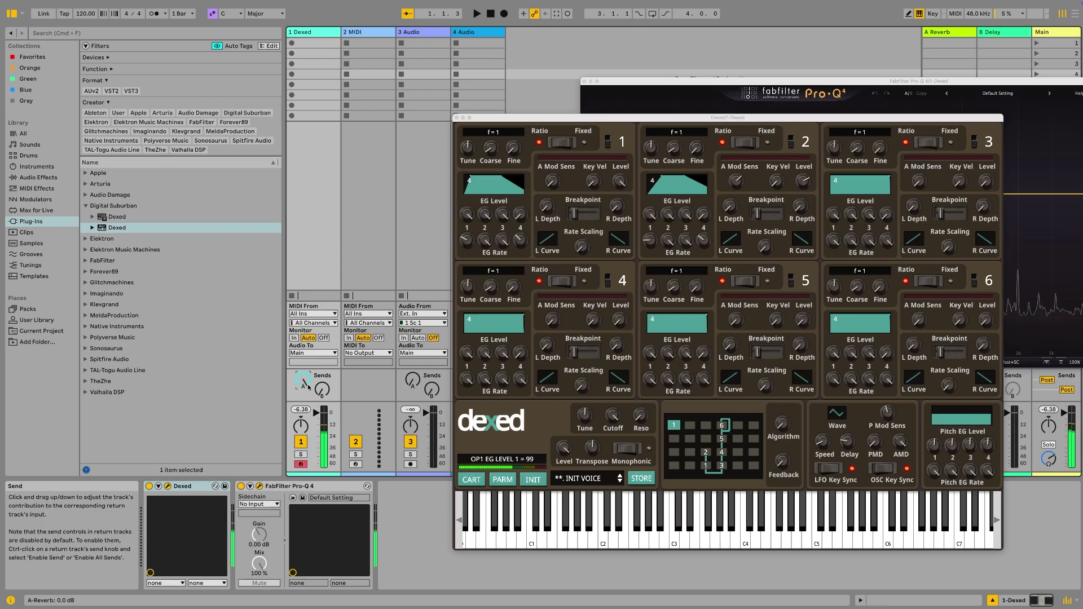
key("z")
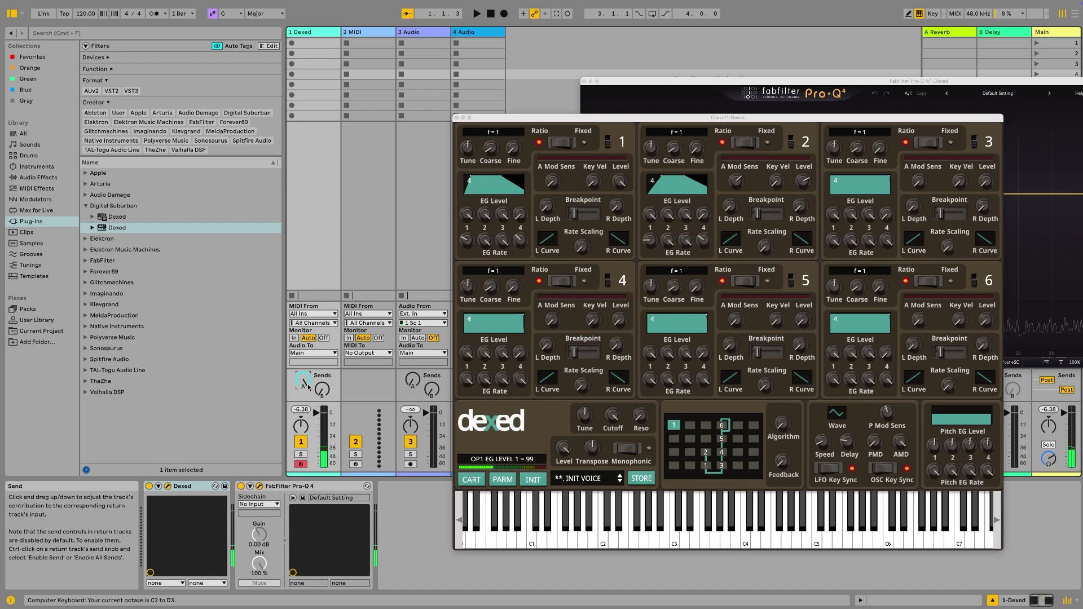
key("s")
key("f")
key("h")
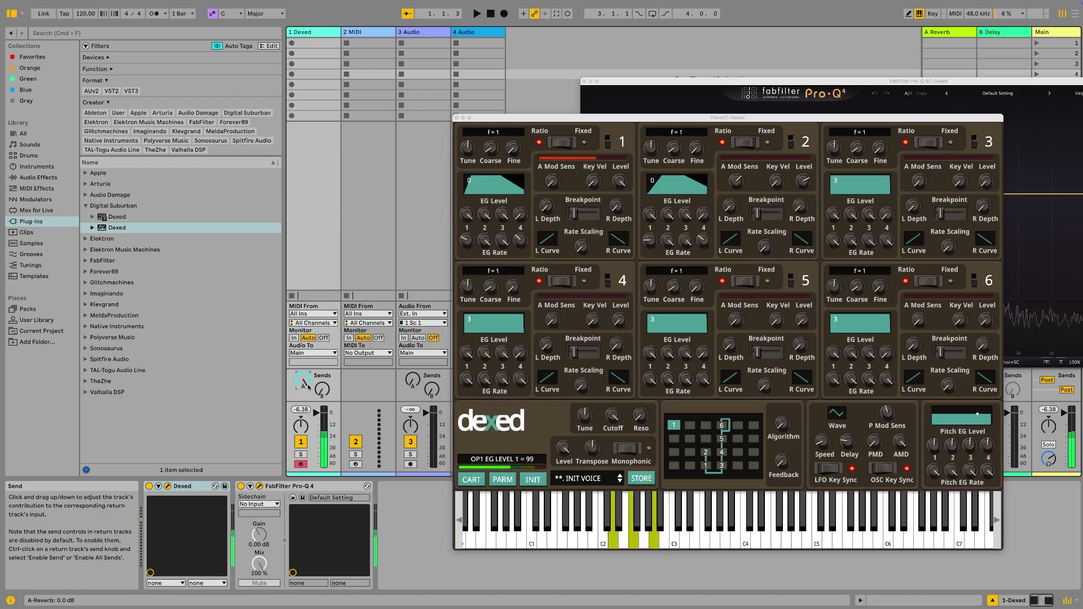
key("l")
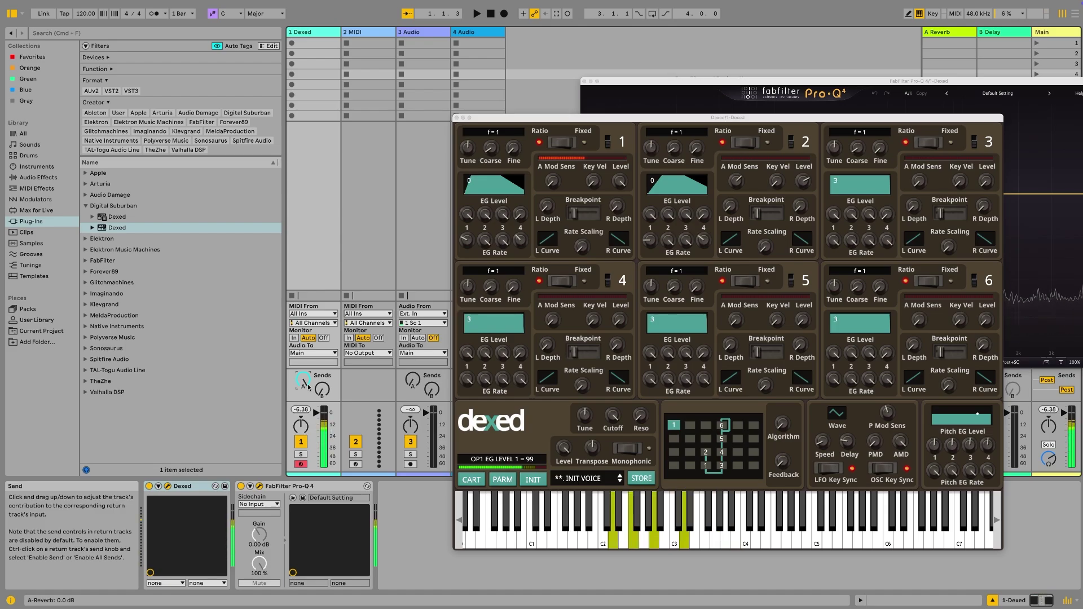
key("l")
key("x")
key("a")
key("d")
key("g")
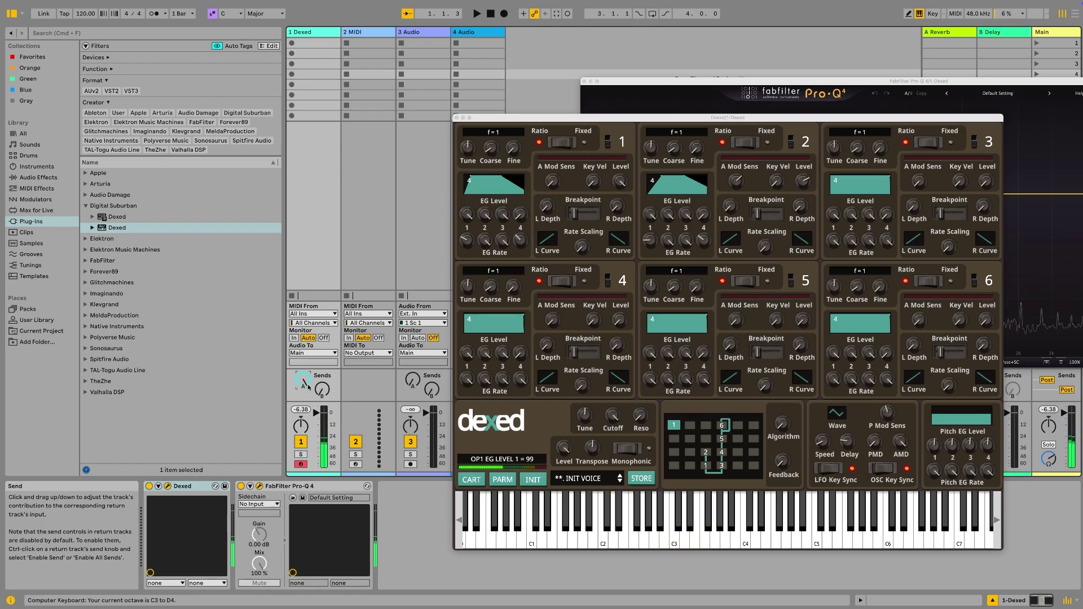
key("a")
key("d")
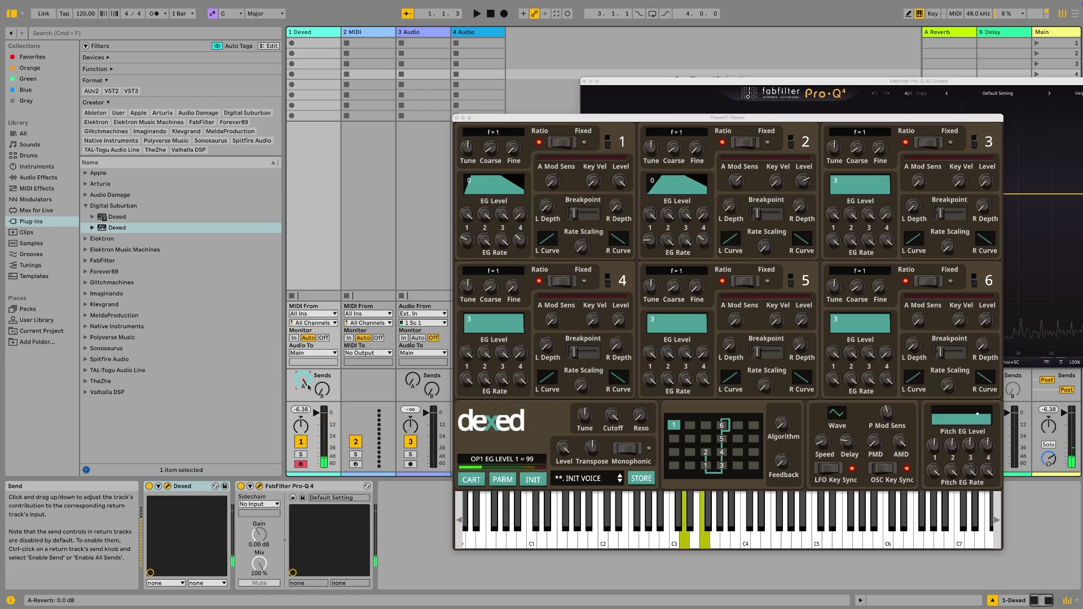
key("g")
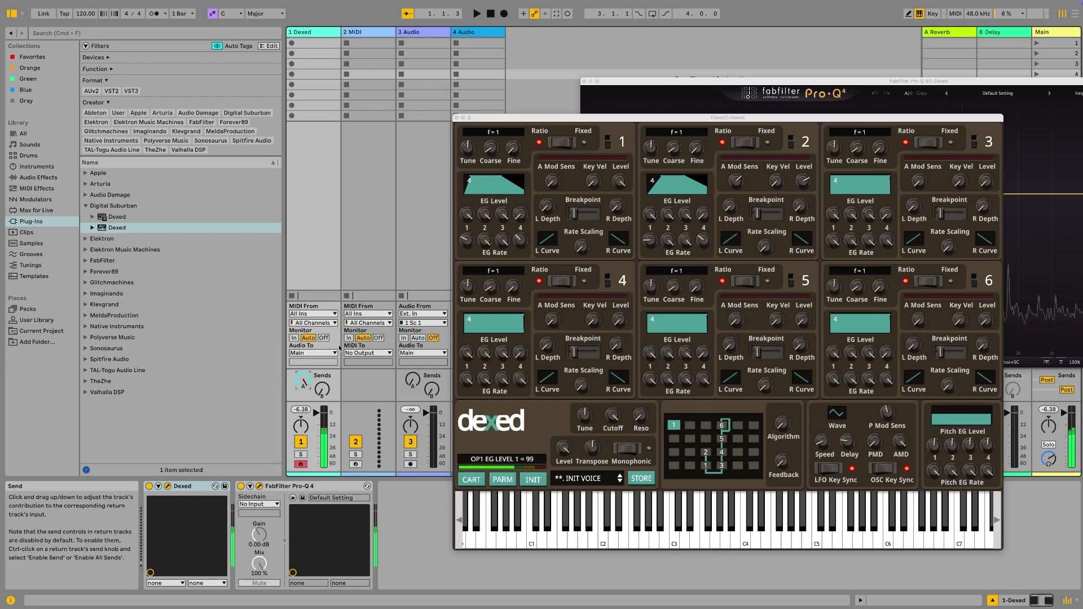
left_click(728, 532)
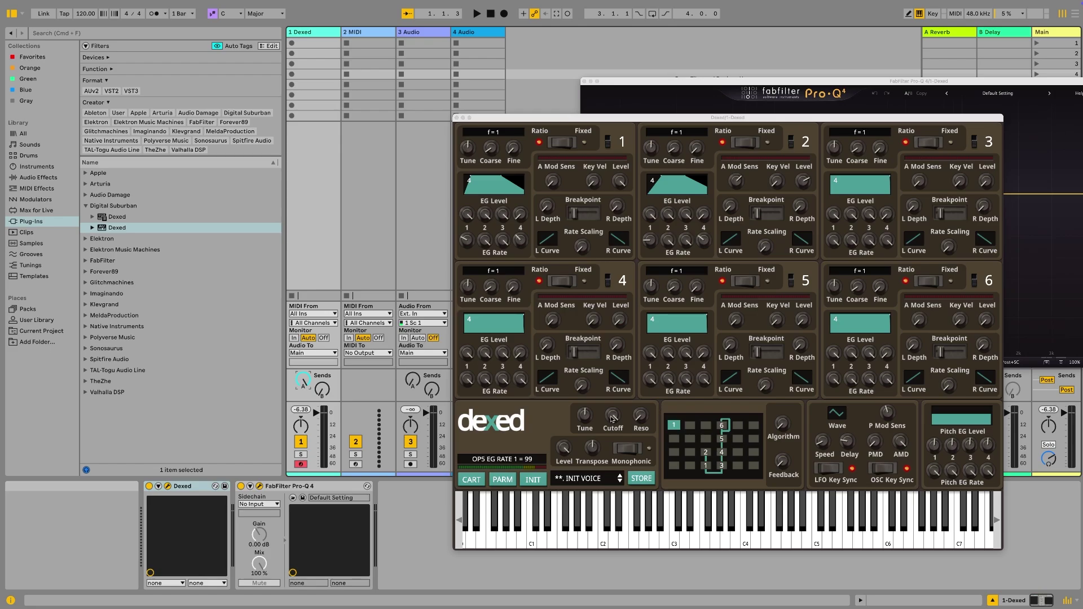
left_click(533, 481)
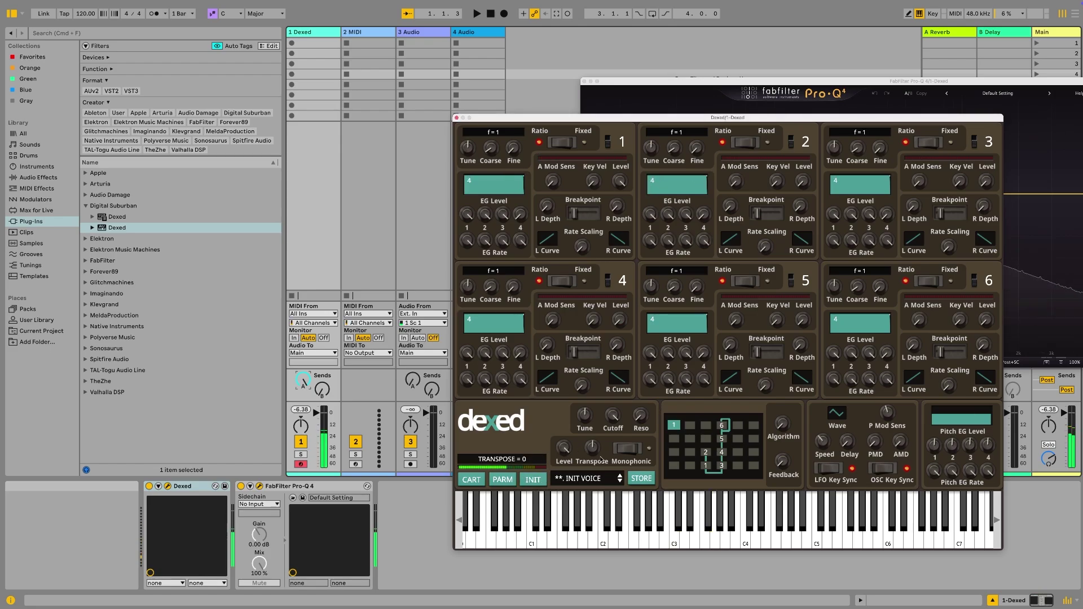
double_click(303, 380)
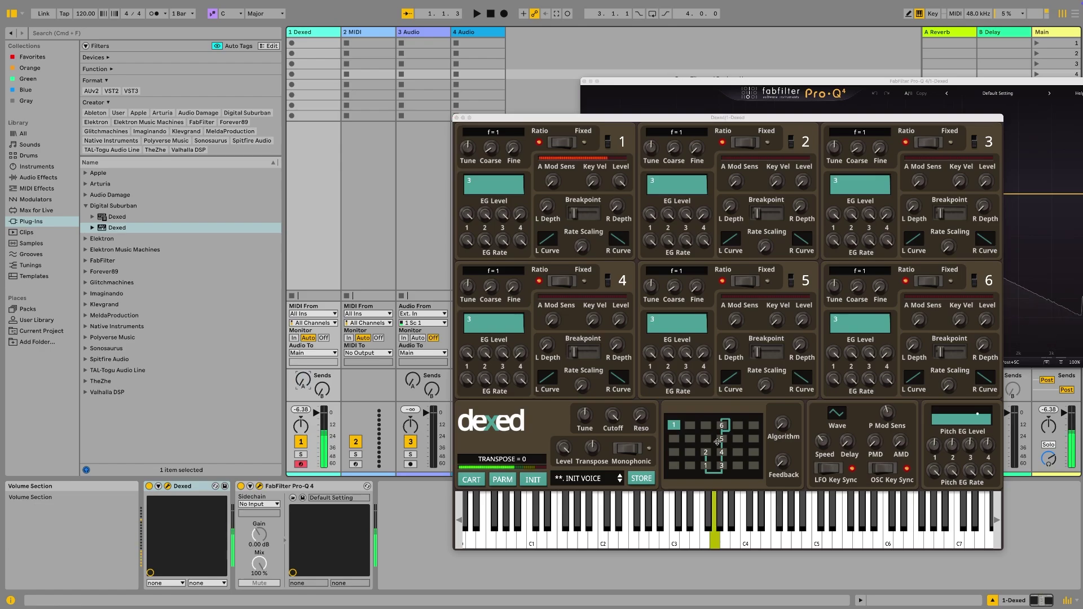
left_click_drag(783, 424, 783, 416)
scroll(783, 420, "down", 2)
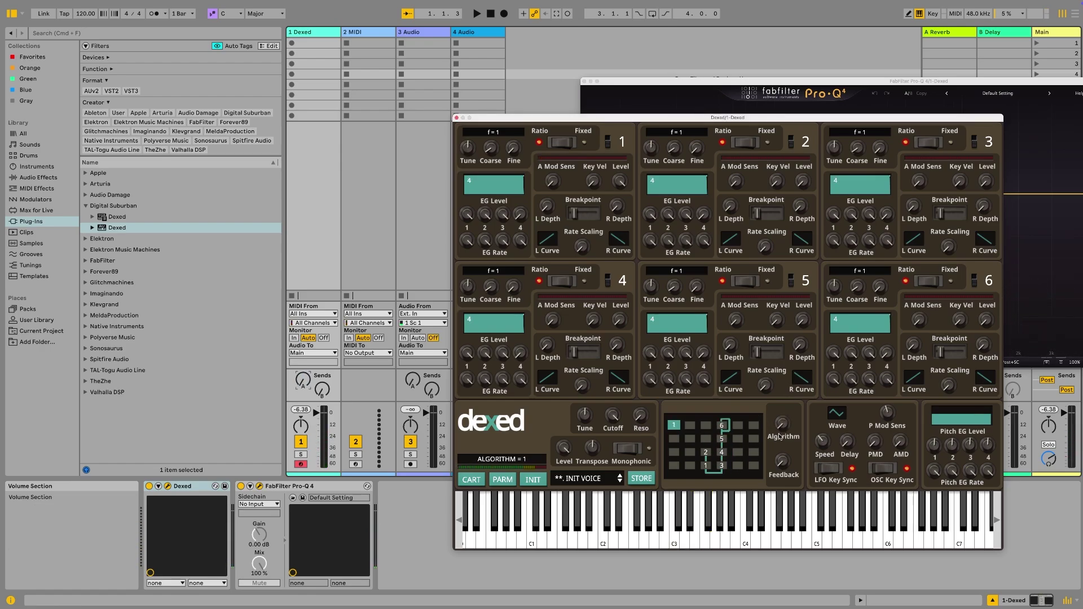
scroll(774, 433, "up", 1)
mouse_move(621, 181)
key("s")
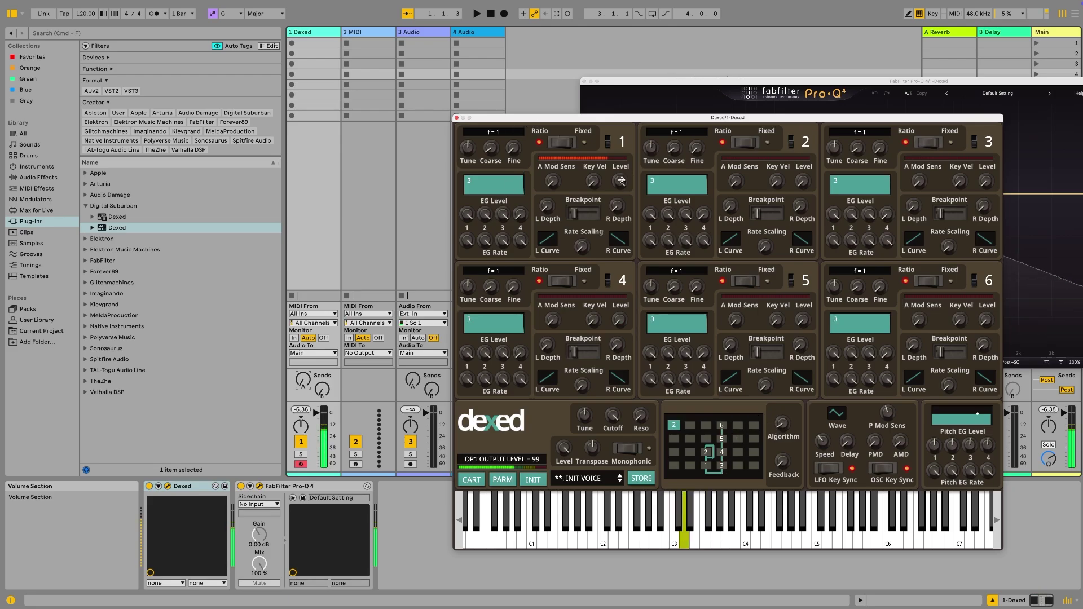
key("a")
key("f")
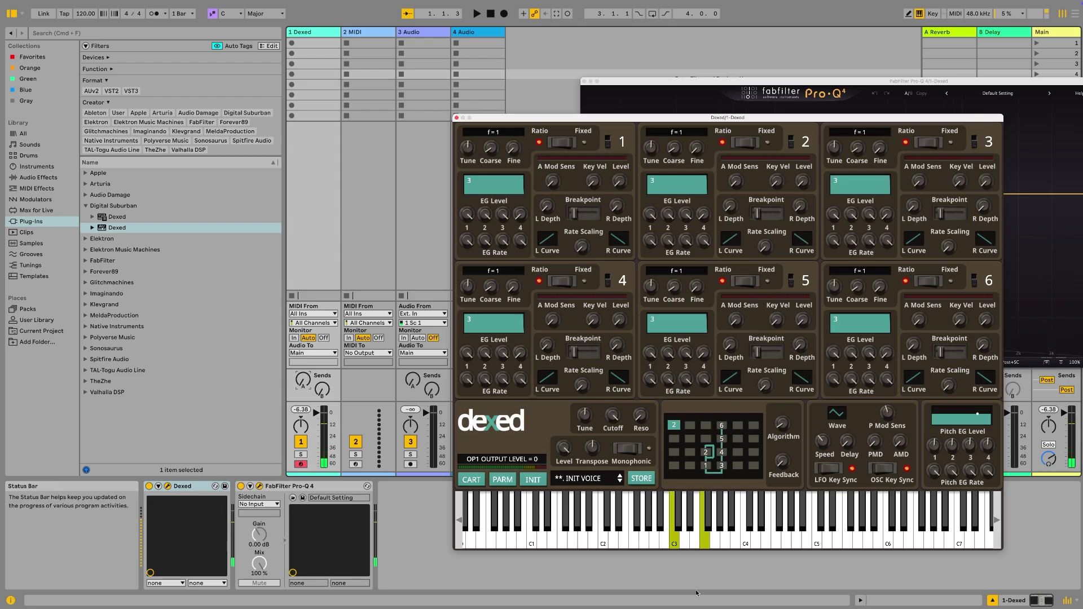
key("d")
key("s")
key("a")
mouse_move(724, 480)
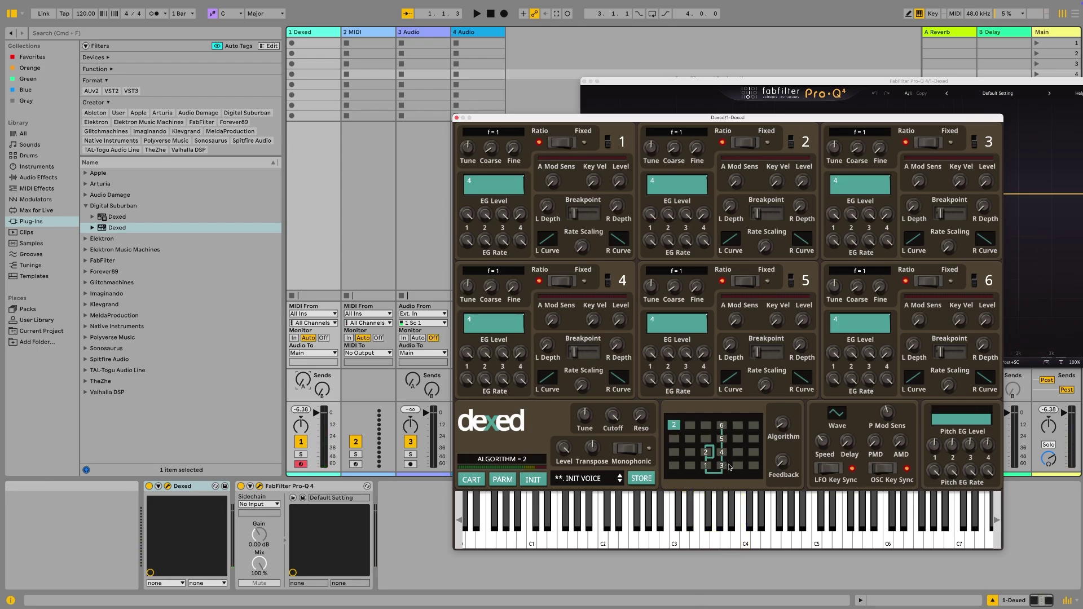
Turn OP3's output level up to 99 and play notes to hear it added.
mouse_move(983, 192)
left_click_drag(988, 184, 984, 62)
key("g")
key("d")
key("a")
key("s")
Slow OP3's envelope attack and lengthen its release, auditioning chords.
left_click_drag(887, 241, 890, 270)
left_click_drag(833, 241, 835, 264)
left_click_drag(837, 334, 836, 336)
key("a")
key("g")
key("d")
key("f")
key("h")
key("s")
key("f")
Set OP3 EG rate 4 to 40 and audition an F major chord and C3.
left_click_drag(886, 244, 882, 249)
key("f")
key("h")
key("f")
key("h")
key("k")
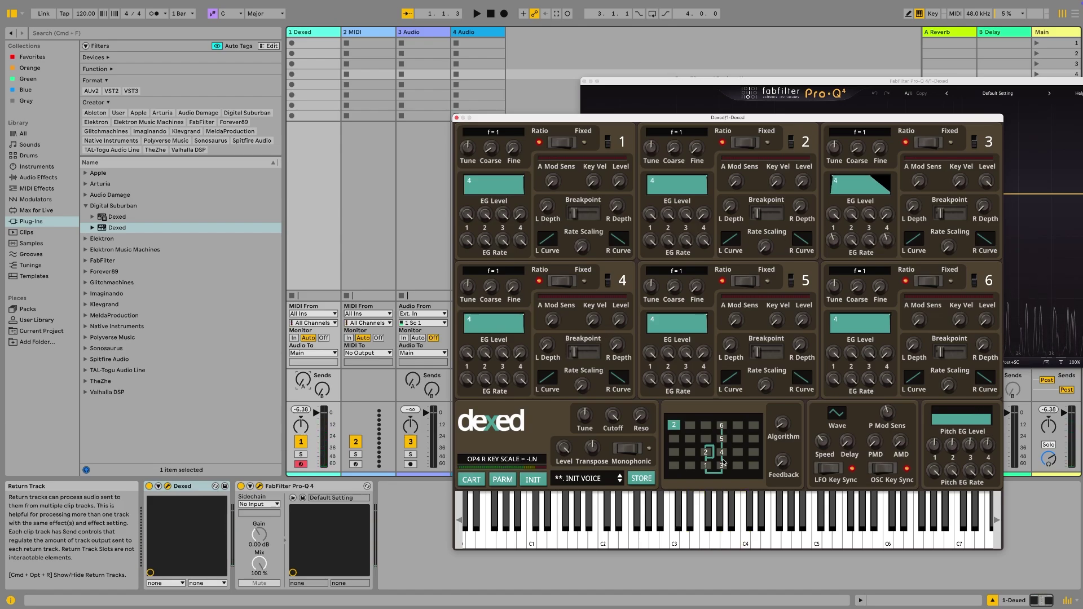
key("a")
Bring OP4's level up from zero to 63, auditioning D minor and C major chords.
key("a")
left_click_drag(617, 321, 620, 209)
key("a")
key("s")
key("f")
key("h")
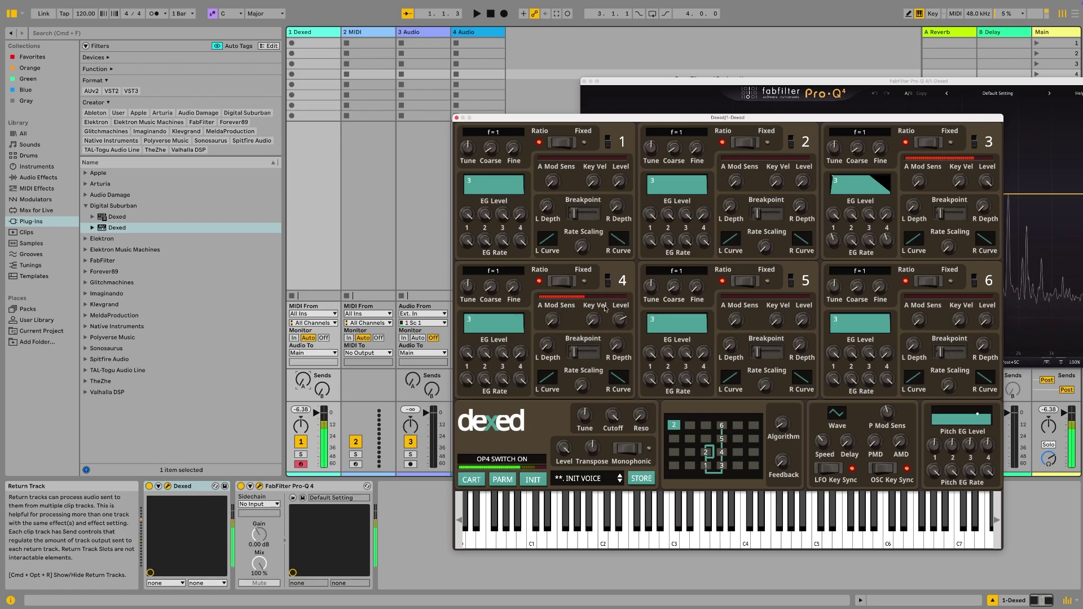
key("a")
key("d")
key("g")
Lower OP4 EG rate 4 to 46 and then 41, replaying the C major chord.
left_click(520, 379)
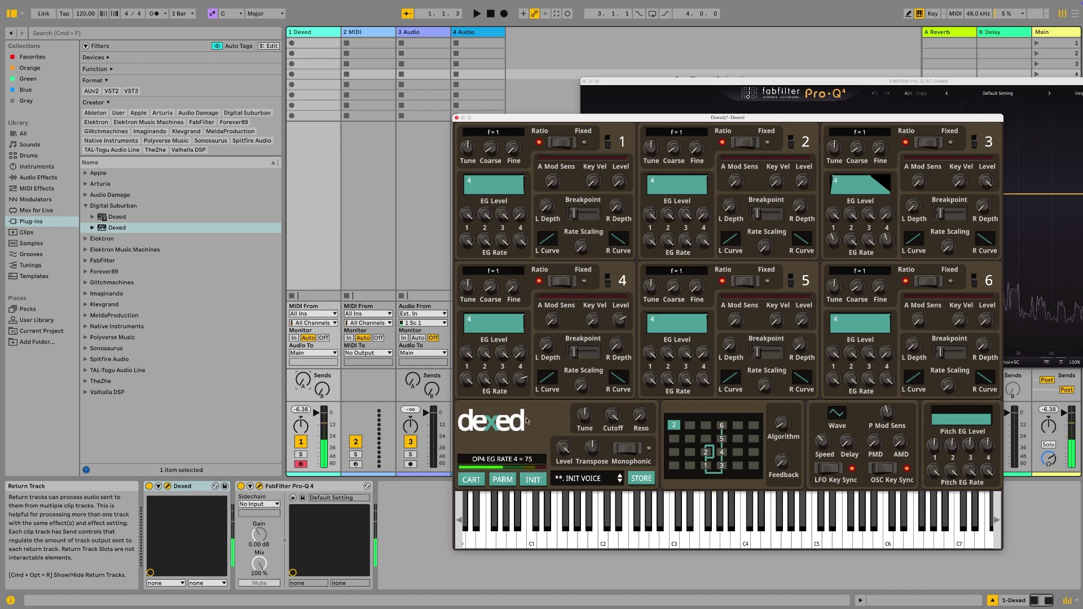
left_click_drag(526, 422, 528, 462)
key("a")
key("d")
key("g")
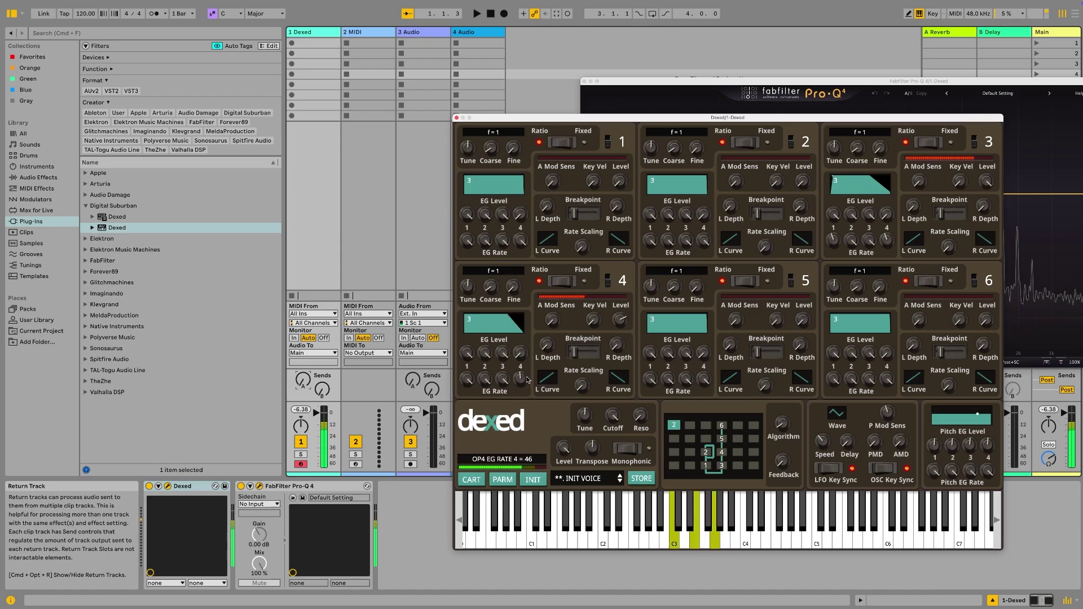
left_click_drag(527, 380, 518, 382)
key("a")
key("d")
key("g")
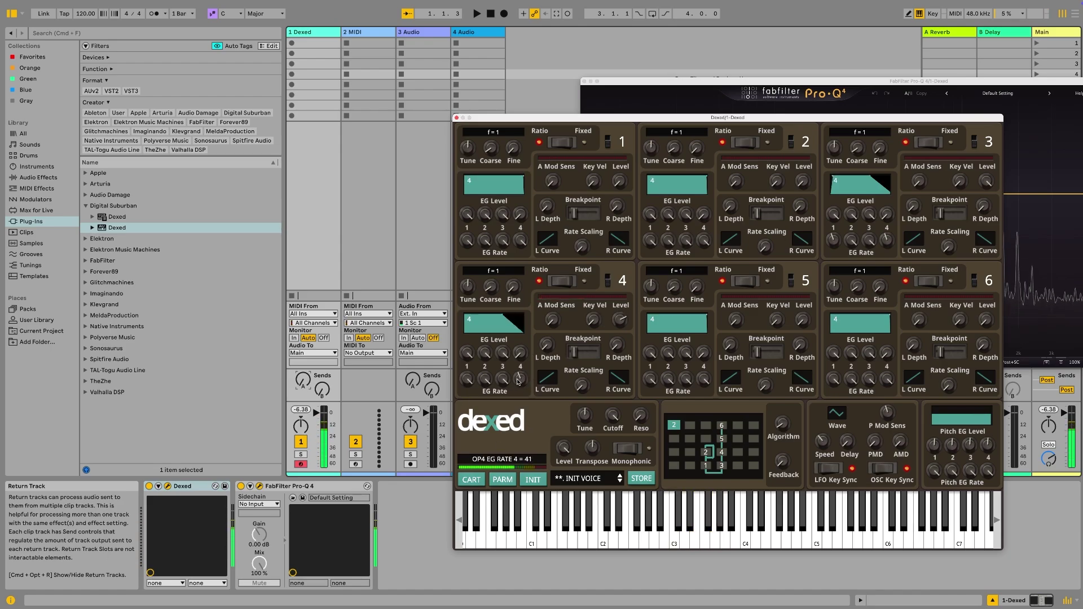
key("a")
key("d")
key("g")
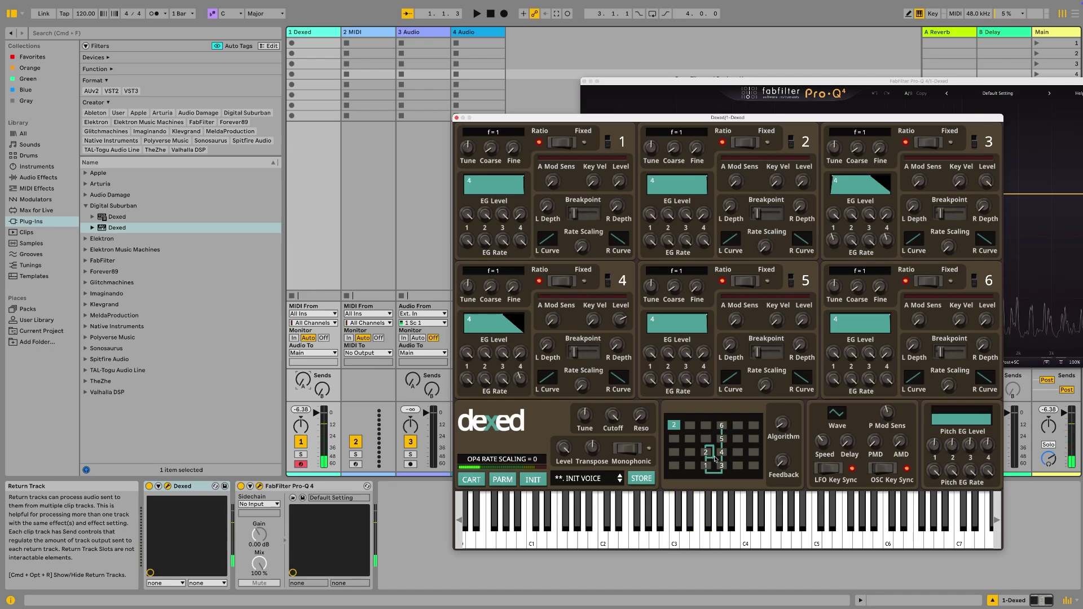
Re-enable operator 5 at output level 82, with a longer release and attack rate lowered to 25.
left_click(721, 439)
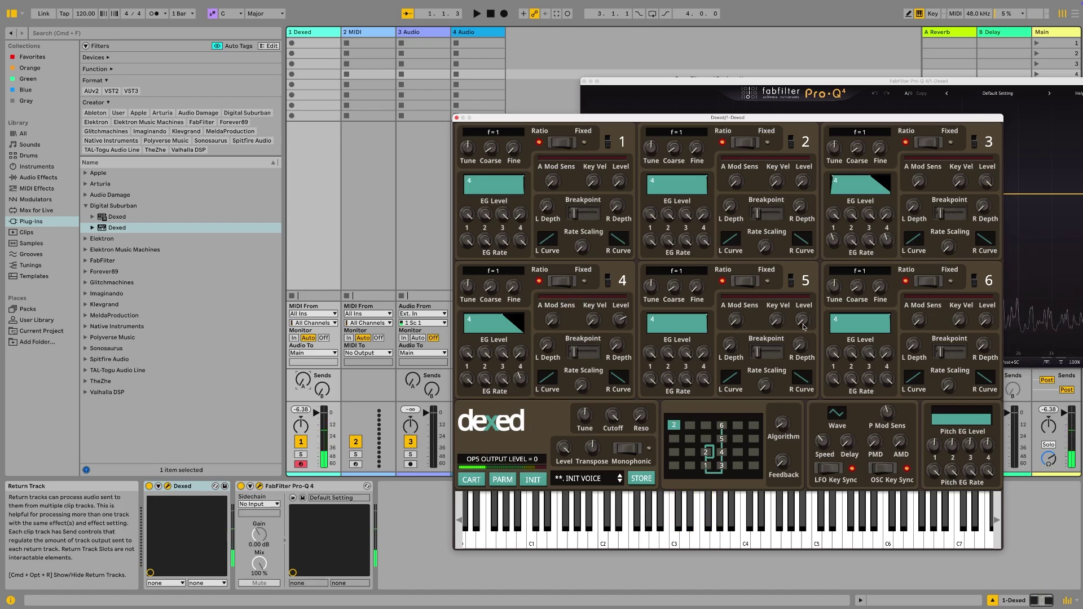
left_click_drag(803, 327, 794, 205)
left_click(709, 382)
left_click_drag(710, 382, 708, 466)
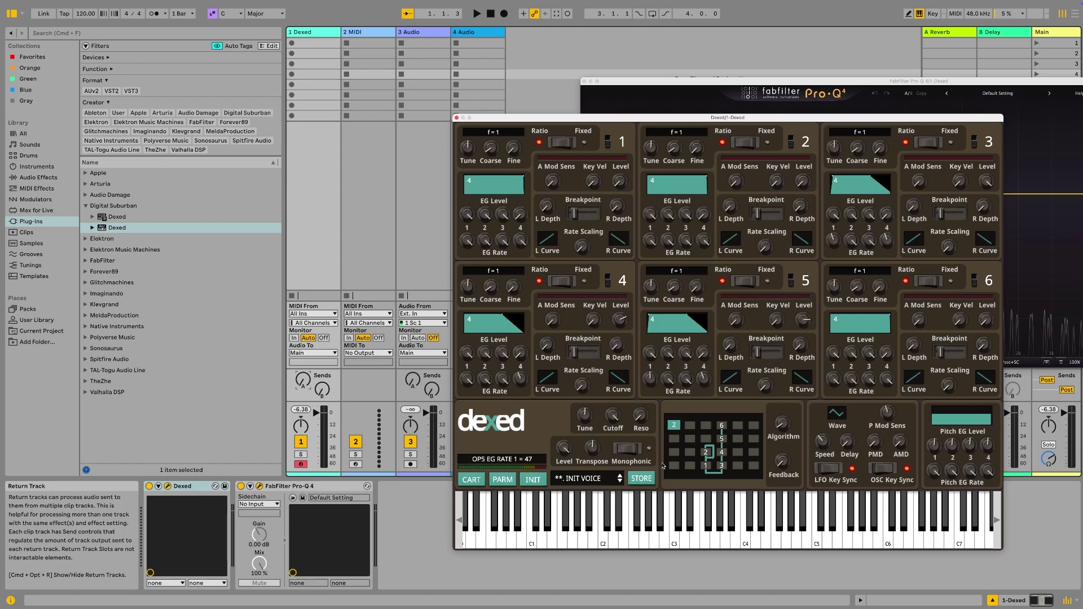
left_click_drag(664, 485, 664, 502)
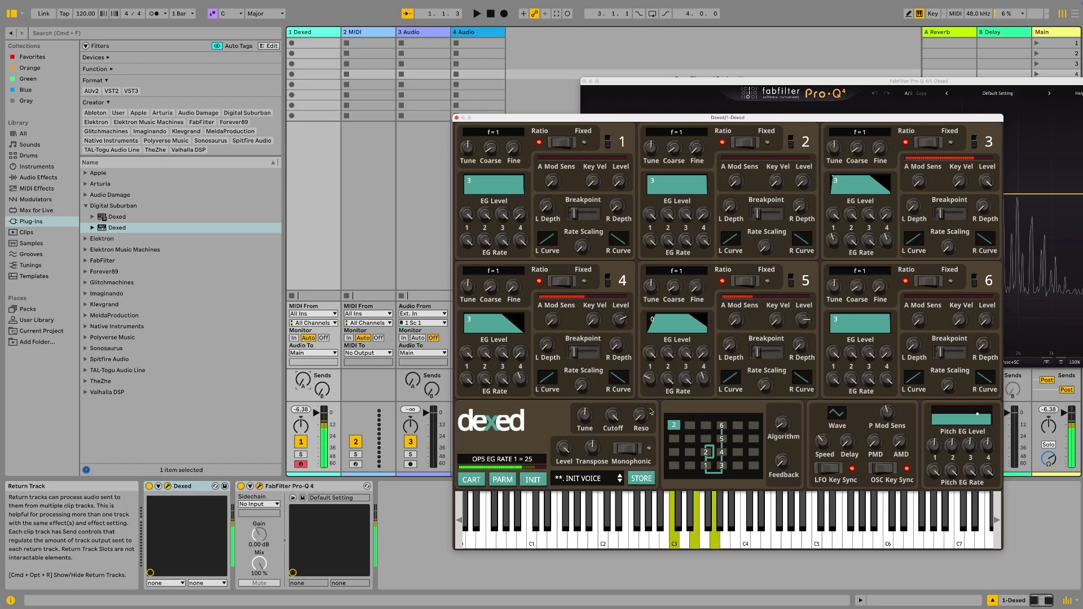
left_click(806, 319)
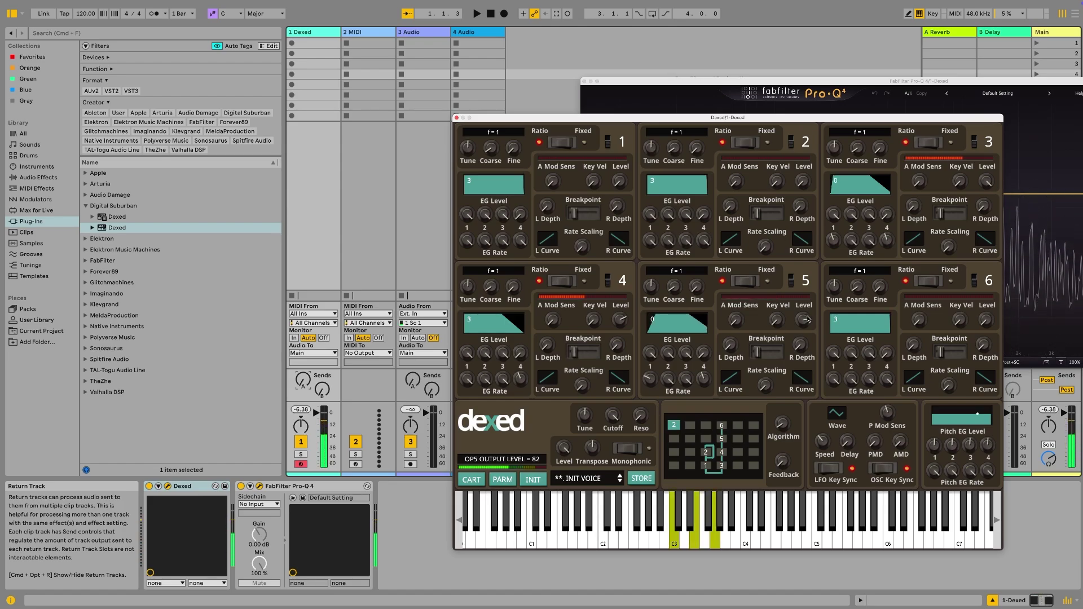
Raise operator 4's level to 64, slow its EG rate 1 to 40, and audition a low C major chord.
mouse_move(624, 324)
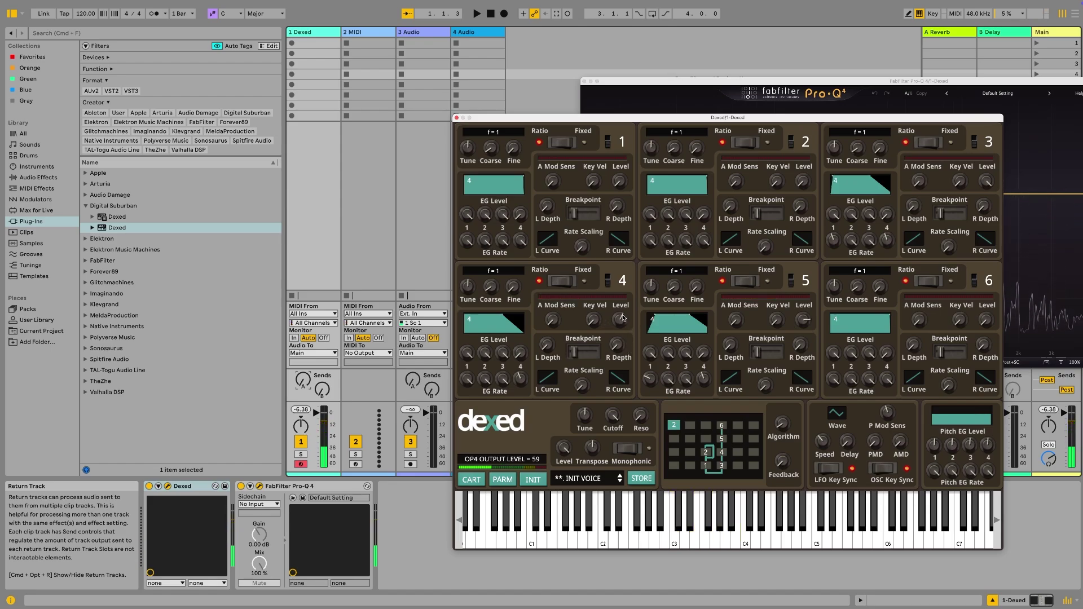
left_click_drag(623, 318, 623, 309)
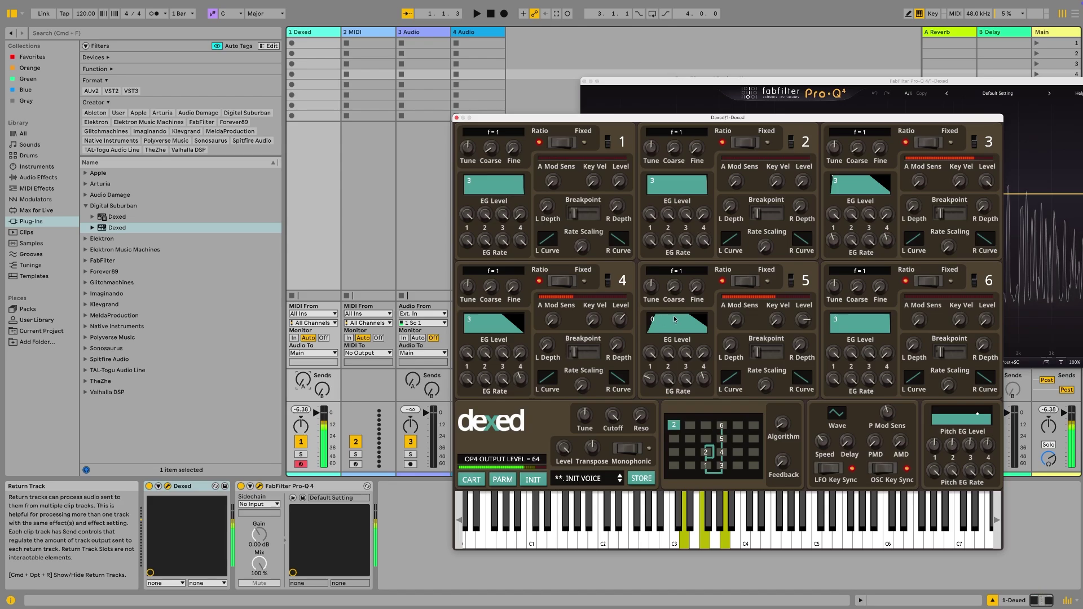
mouse_move(534, 384)
left_click_drag(522, 380, 467, 404)
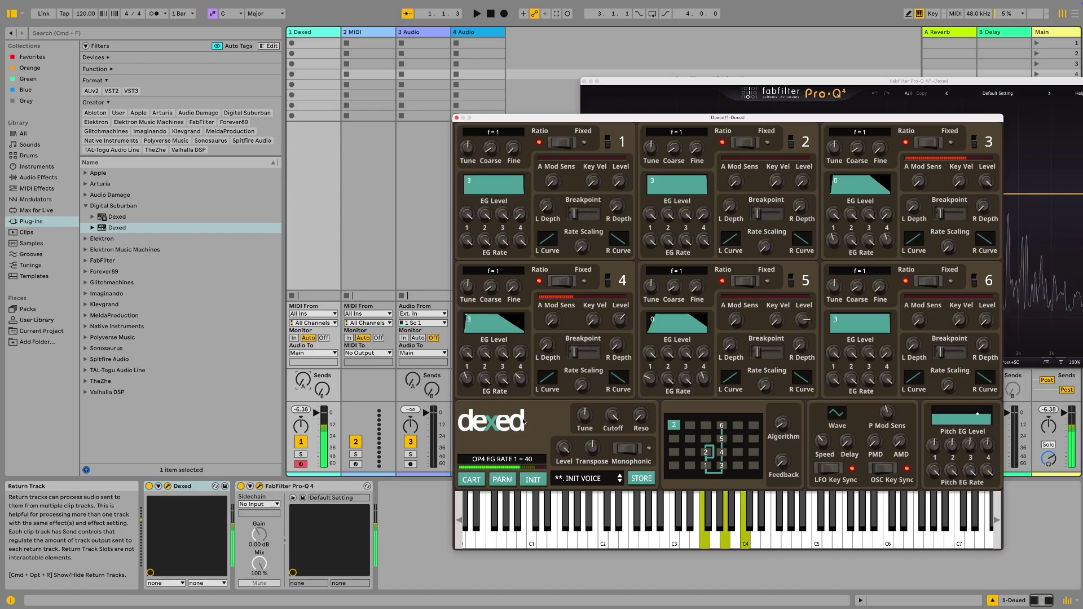
mouse_move(542, 386)
key("z")
key("a")
key("d")
key("g")
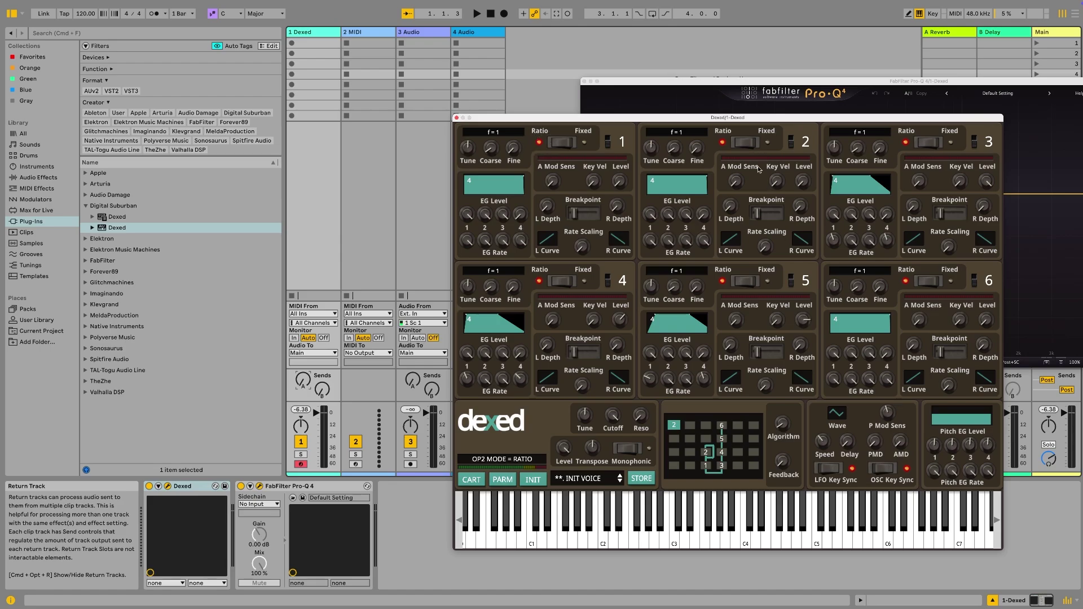
After hearing A2, switch operator 5 from ratio tuning to a fixed 10 Hz frequency.
key("h")
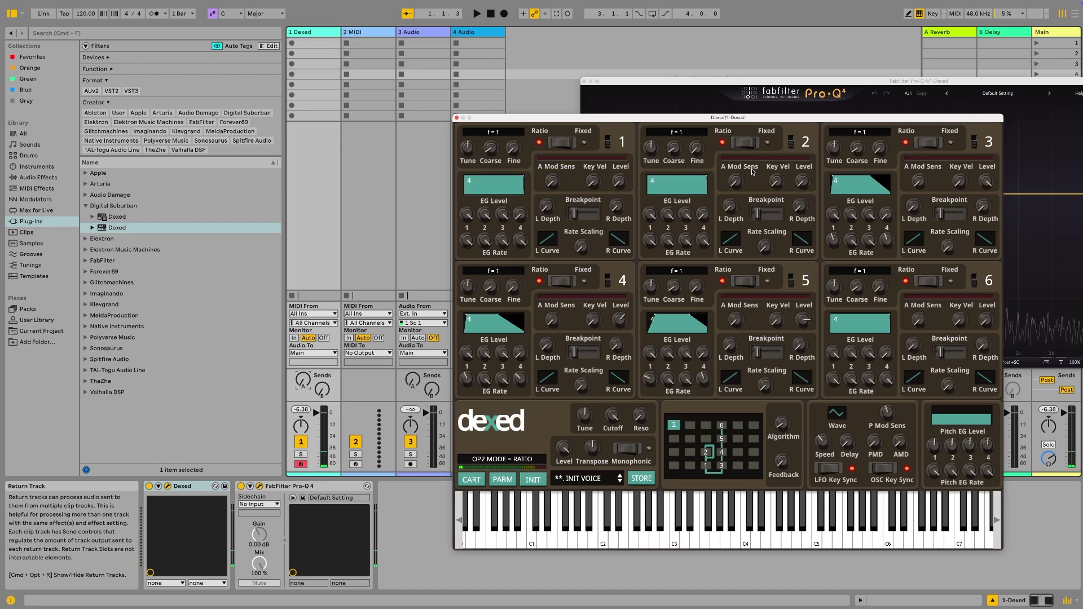
mouse_move(795, 182)
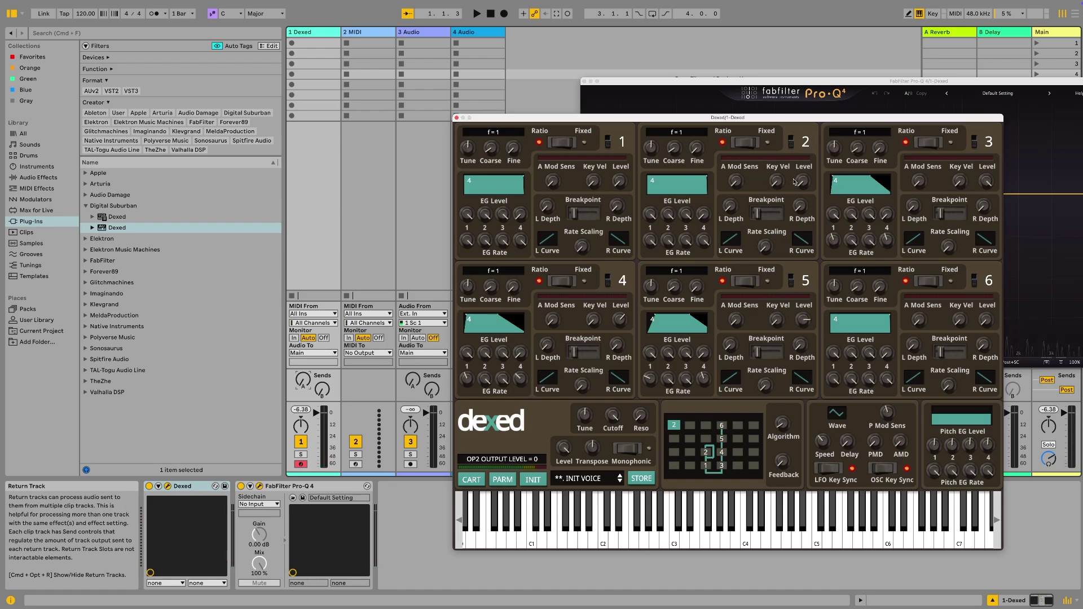
mouse_move(841, 221)
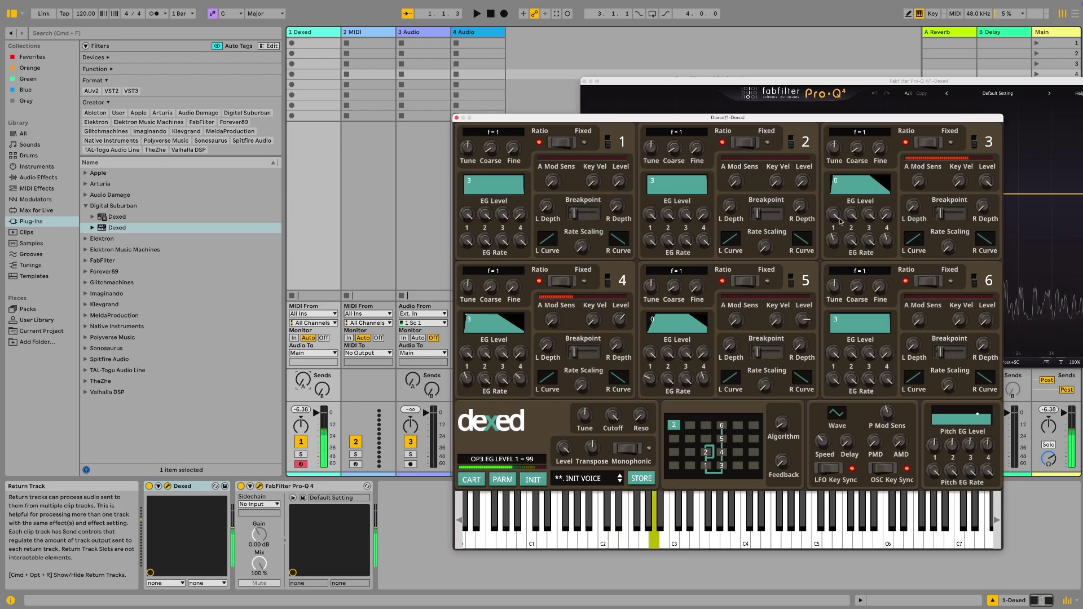
mouse_move(571, 231)
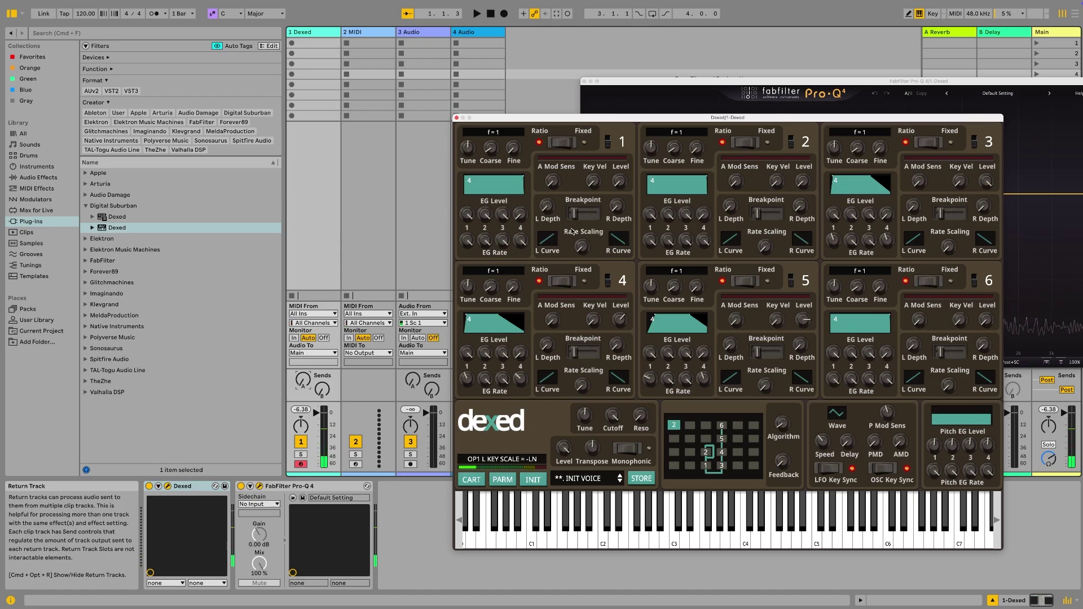
mouse_move(569, 284)
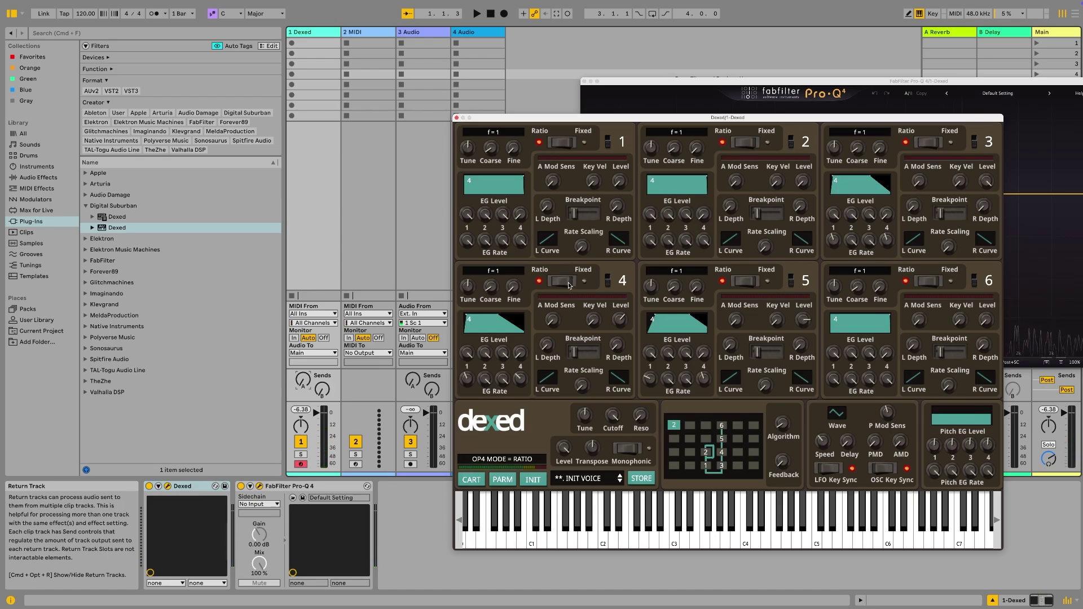
left_click(744, 281)
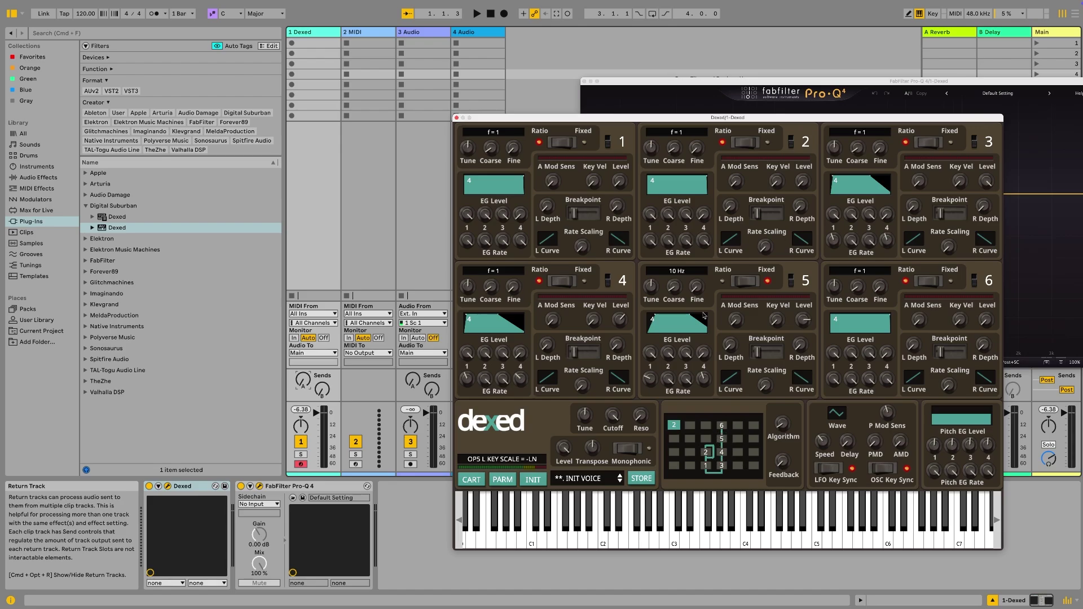
Return operator 5 to ratio tuning and fix operator 4 at 10 Hz, auditioning G2.
left_click(743, 286)
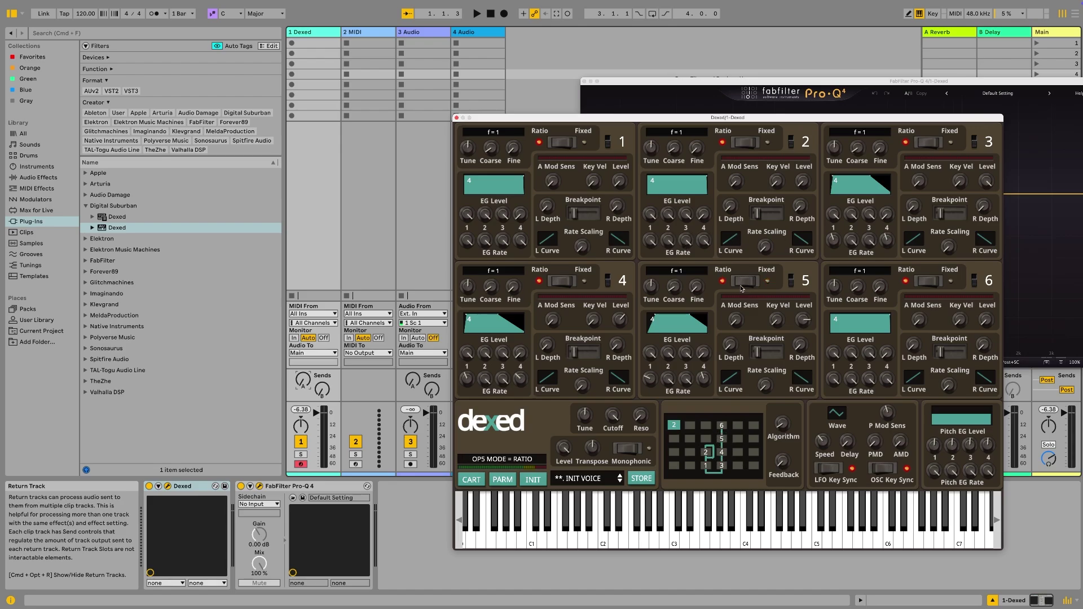
left_click(562, 282)
key("g")
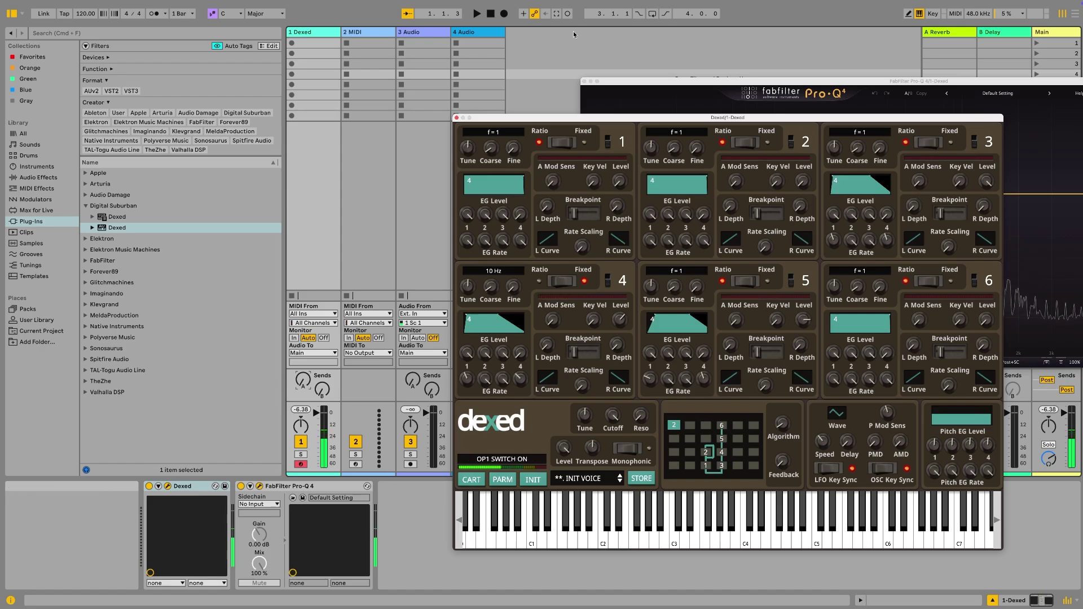
key("g")
Move the Dexed window to the upper left and audition A2 and C3.
left_click_drag(634, 118, 261, 72)
key("h")
key("k")
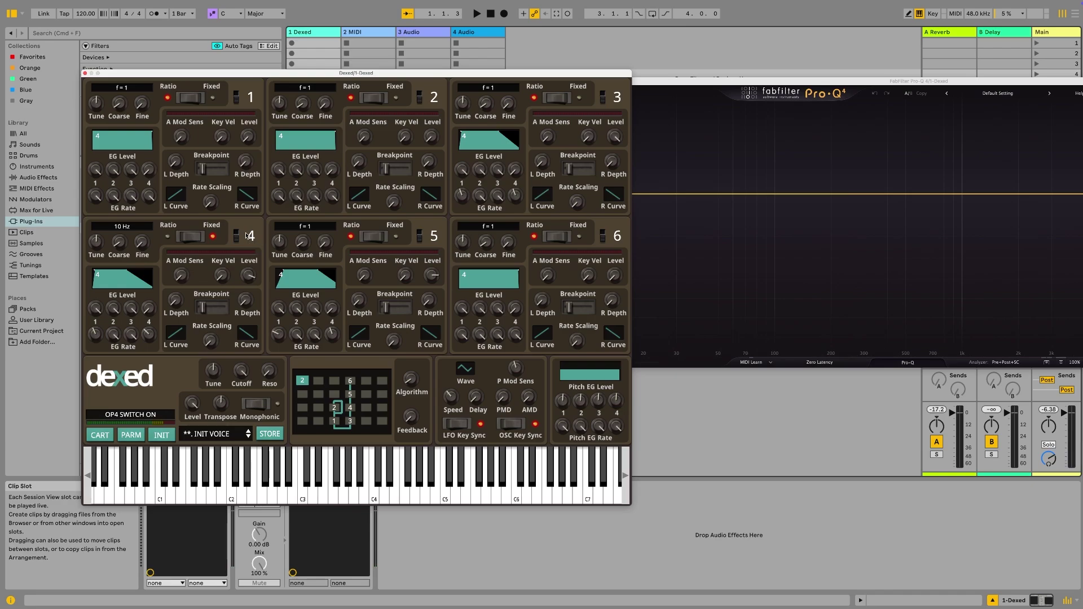
Audition C2, C3, then F major, A minor and D minor chords on the pad.
key("a")
key("k")
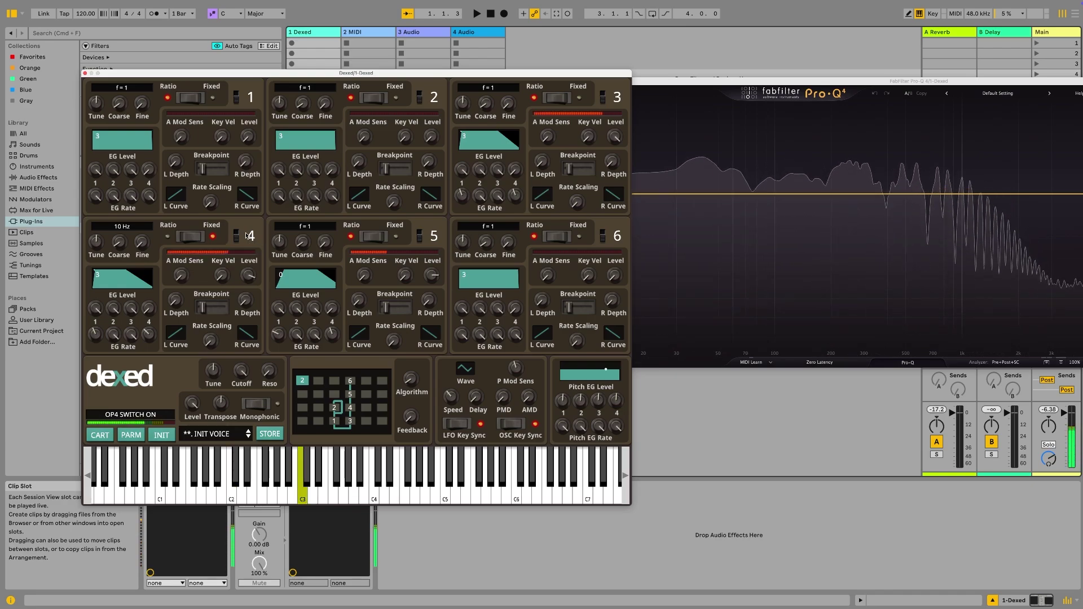
key("f")
key("h")
key("k")
key("x")
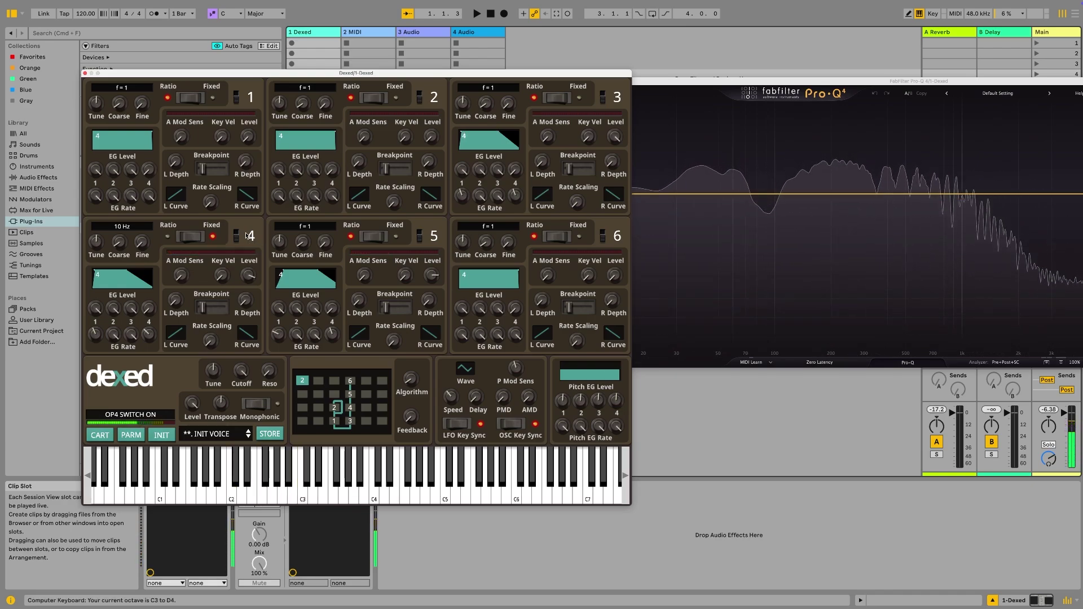
key("d")
key("h")
key("k")
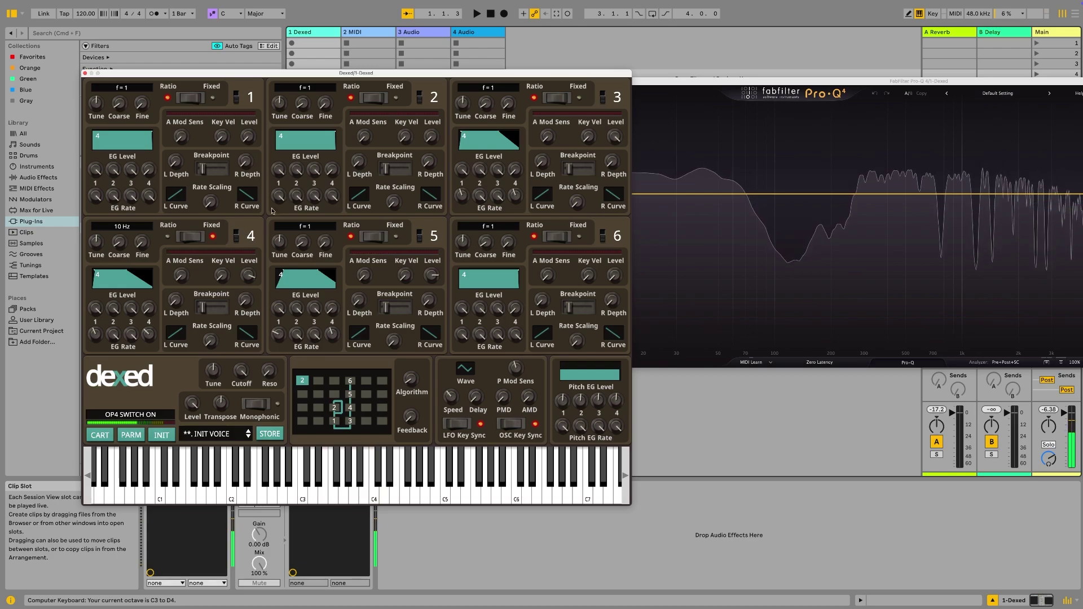
key("s")
key("f")
key("h")
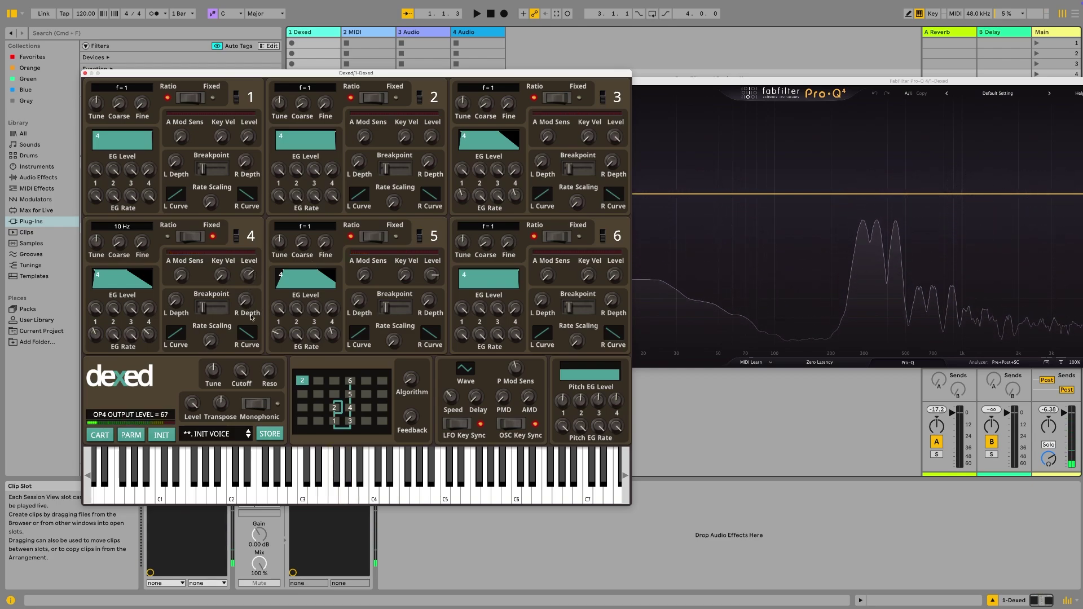
Cut operator 4's level sharply and lengthen operator 5's release to rate 28, auditioning chords.
left_click_drag(252, 319, 255, 369)
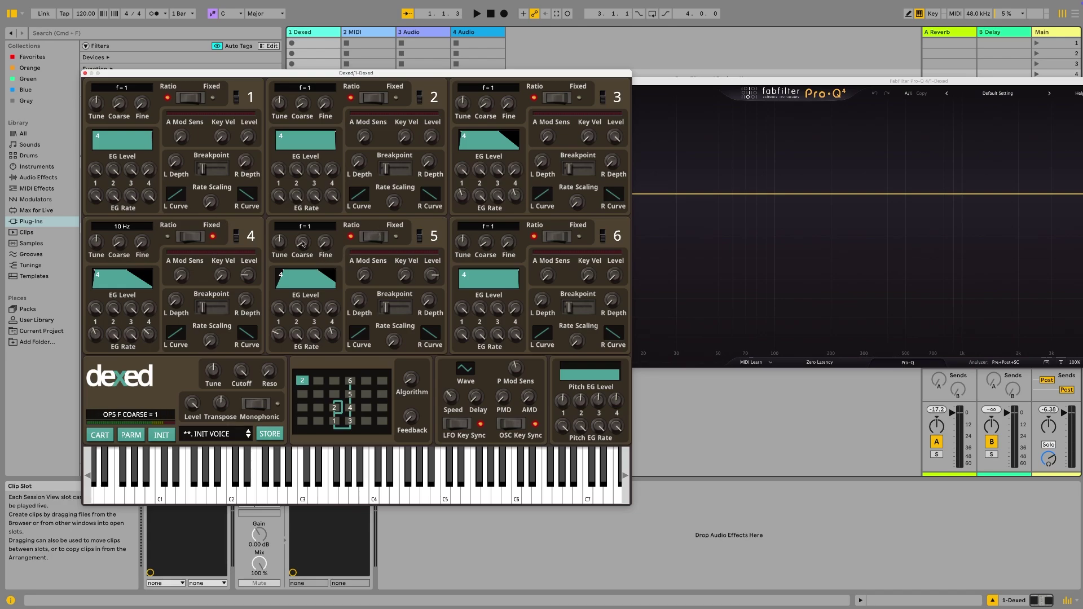
key("g")
key("a")
key("d")
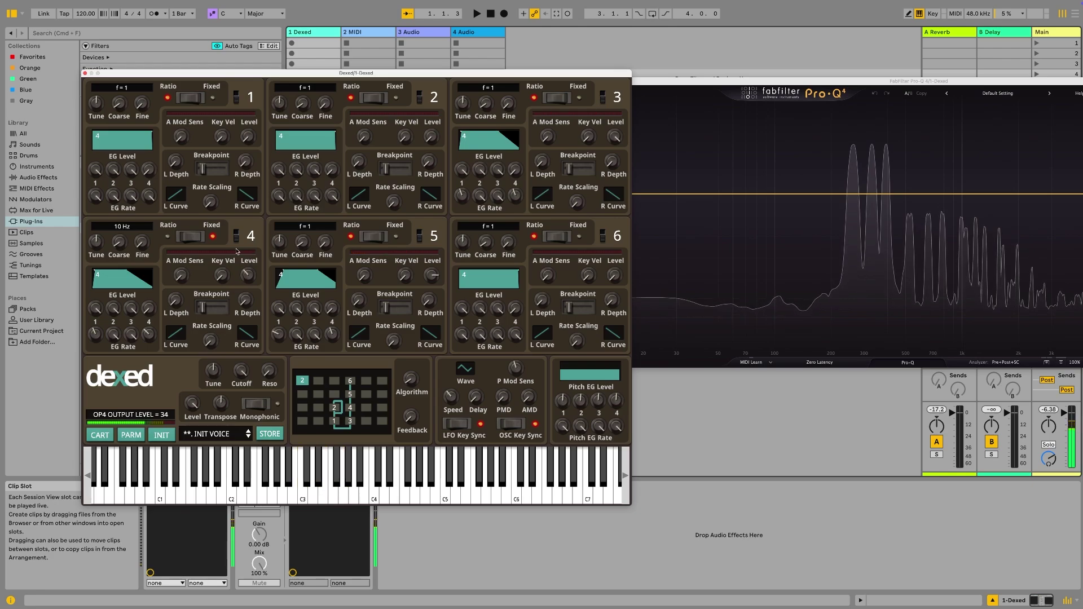
left_click_drag(150, 337, 150, 332)
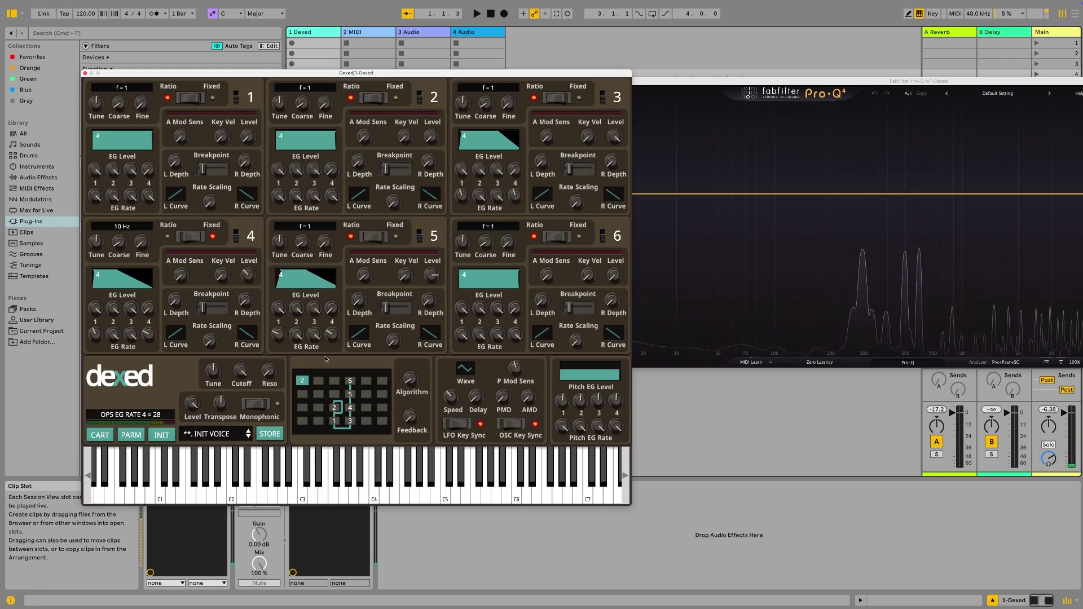
key("f")
key("h")
key("s")
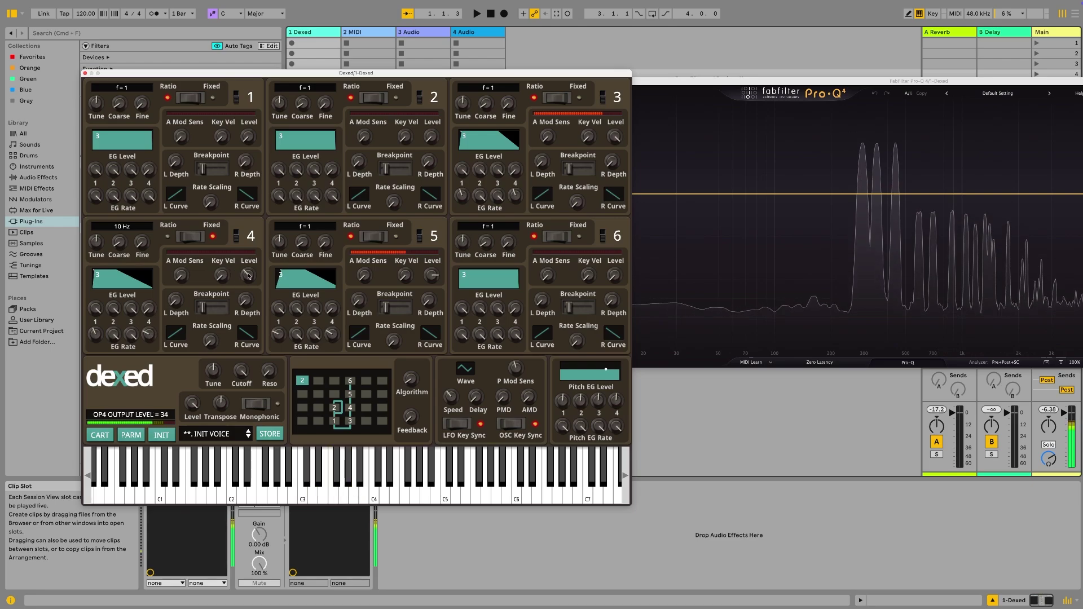
Bring operator 4's level back up from 34 to 42, replaying D minor and low C major.
left_click_drag(243, 280, 246, 266)
key("s")
key("f")
key("h")
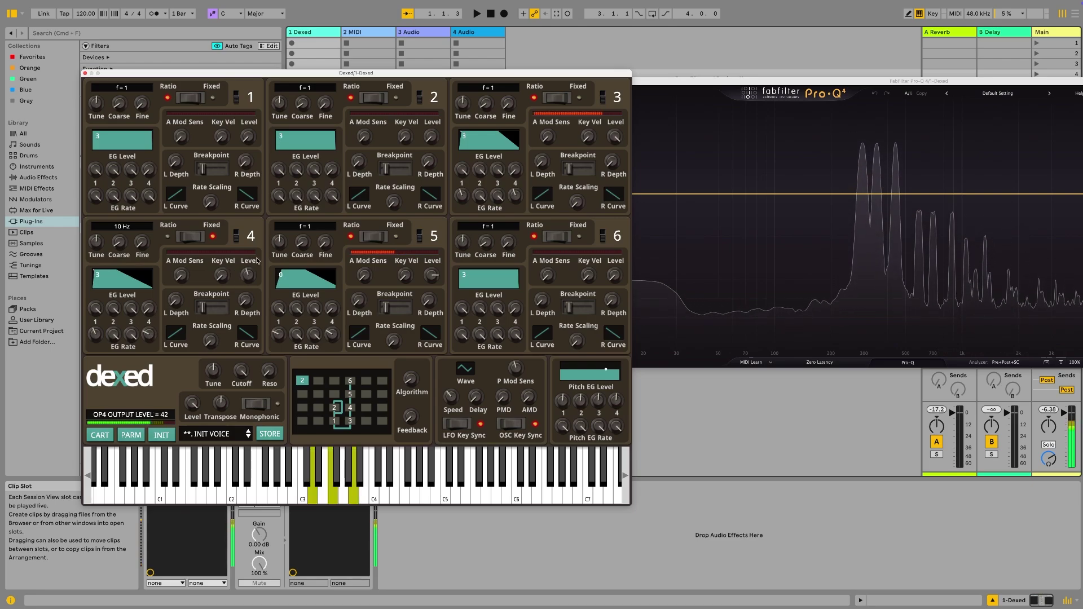
key("z")
key("a")
key("d")
key("g")
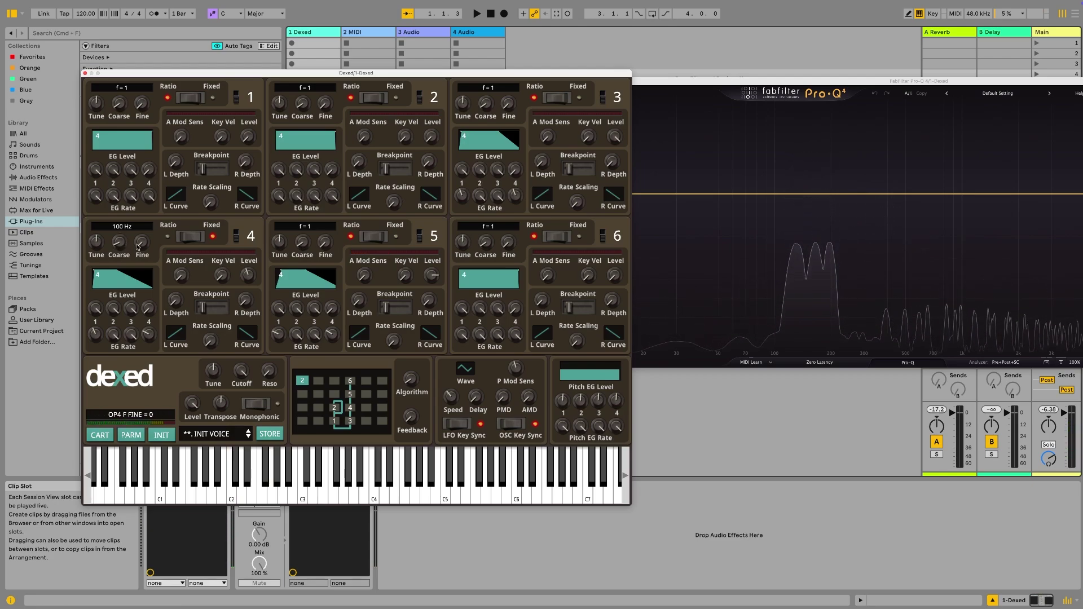
Fine-tune operator 4's fixed frequency upward and set its level to 53, auditioning several chords.
left_click_drag(141, 242, 134, 224)
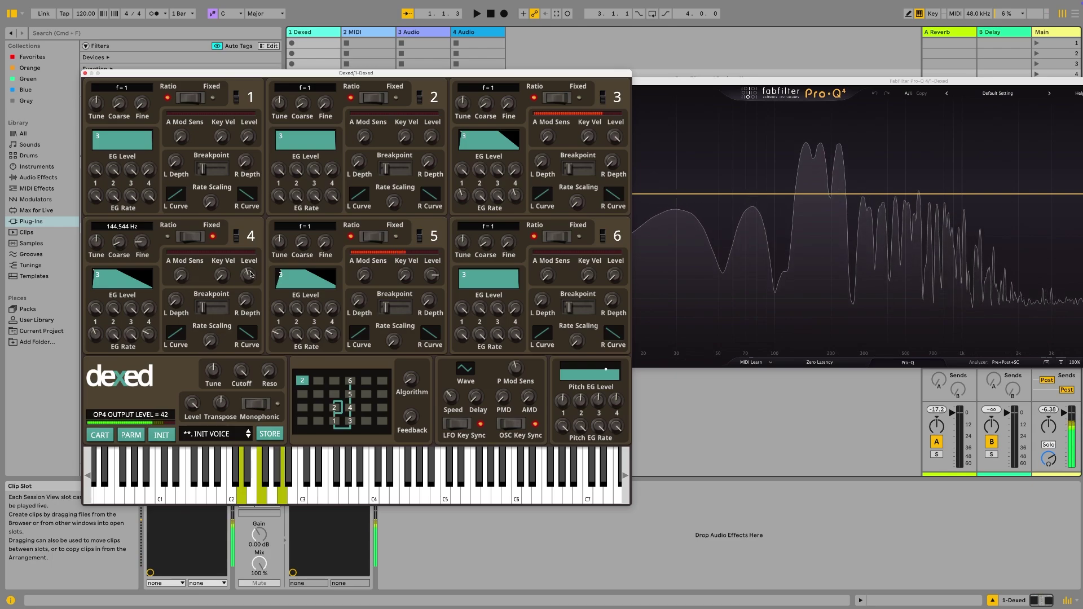
left_click_drag(250, 257, 242, 260)
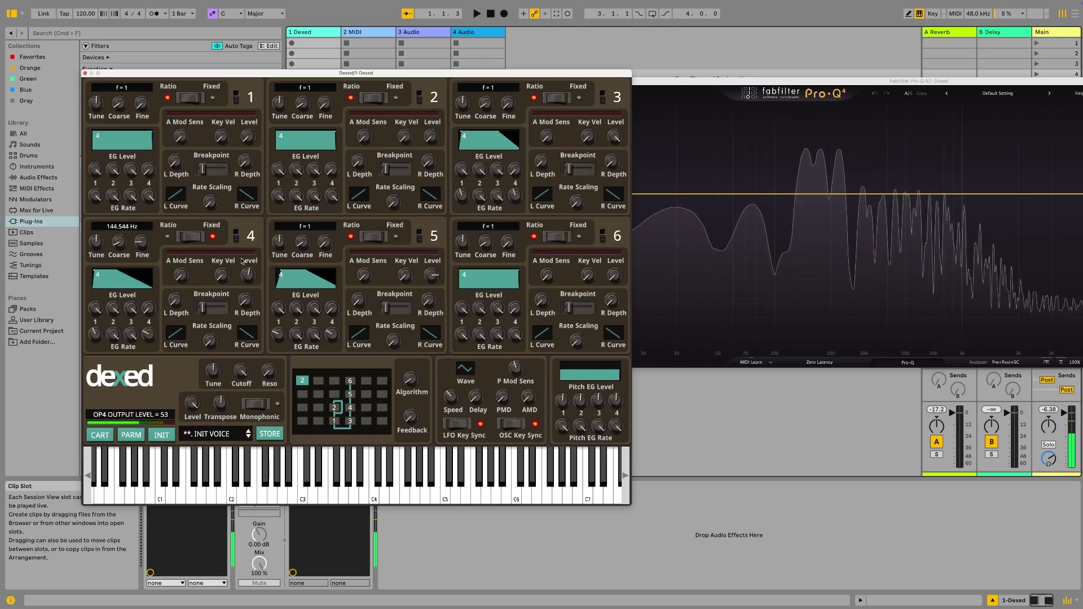
key("x")
key("k")
key("d")
key("h")
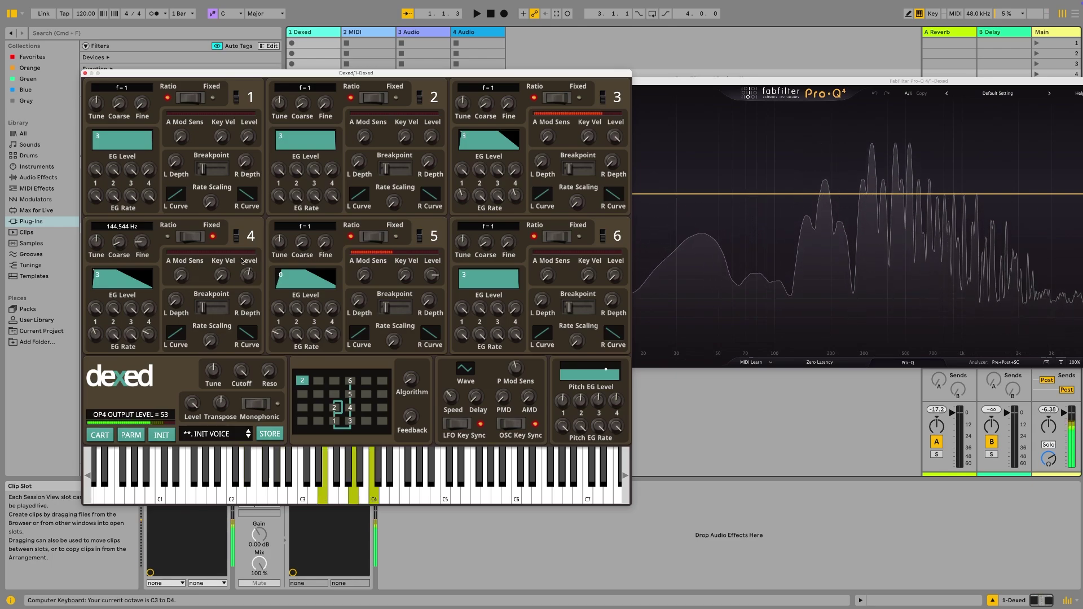
key("s")
key("g")
key("j")
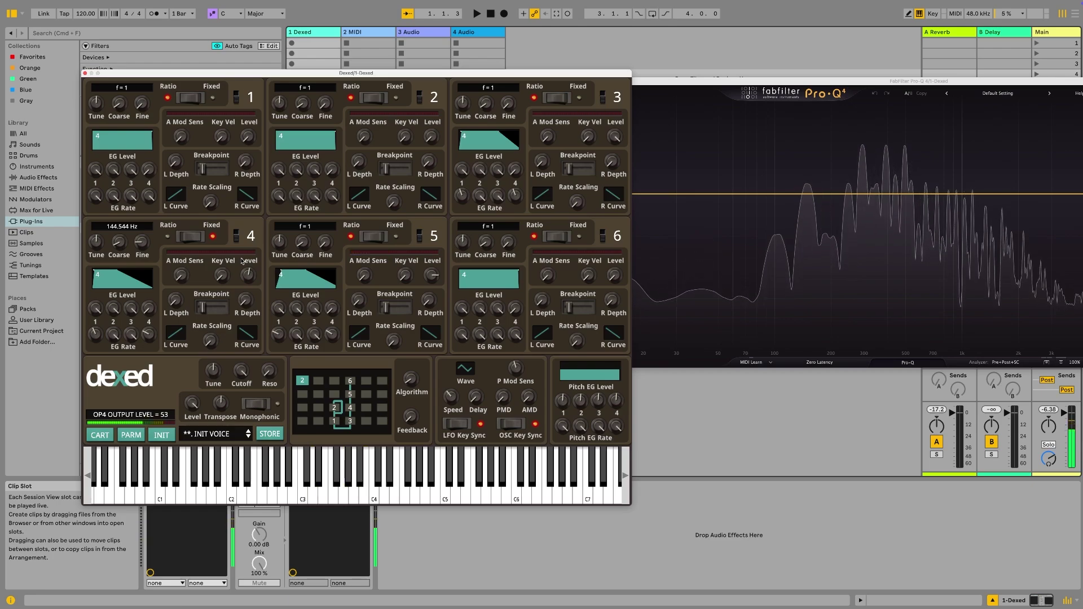
key("a")
key("k")
key("j")
key("s")
key("f")
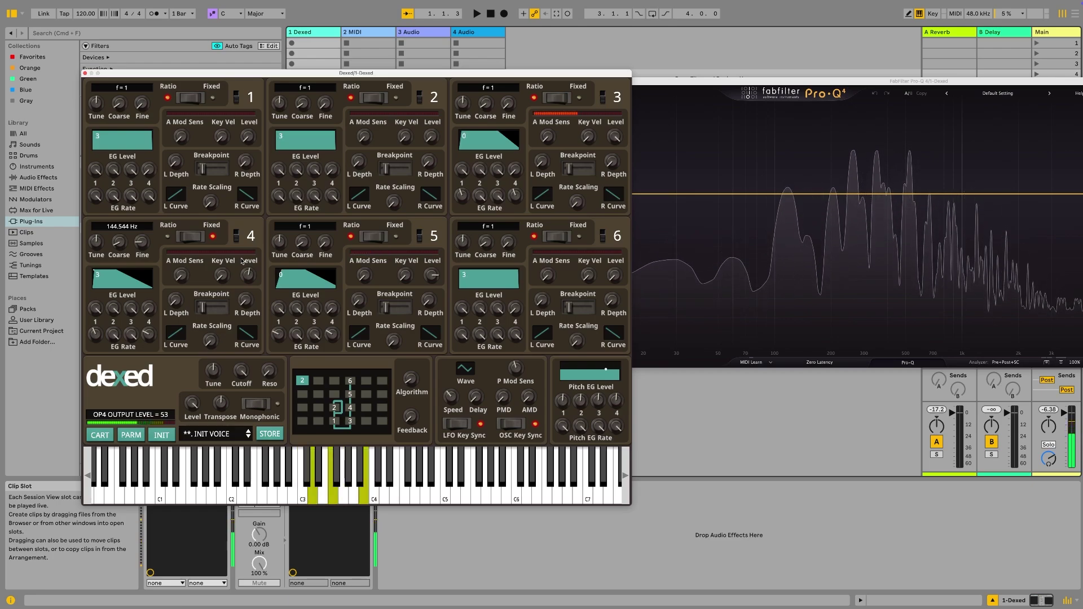
In the lower octave, try operator 4 at level 44, then 69, over D2/F2/A2 and F2/A2/C3 chords.
key("z")
key("f")
key("a")
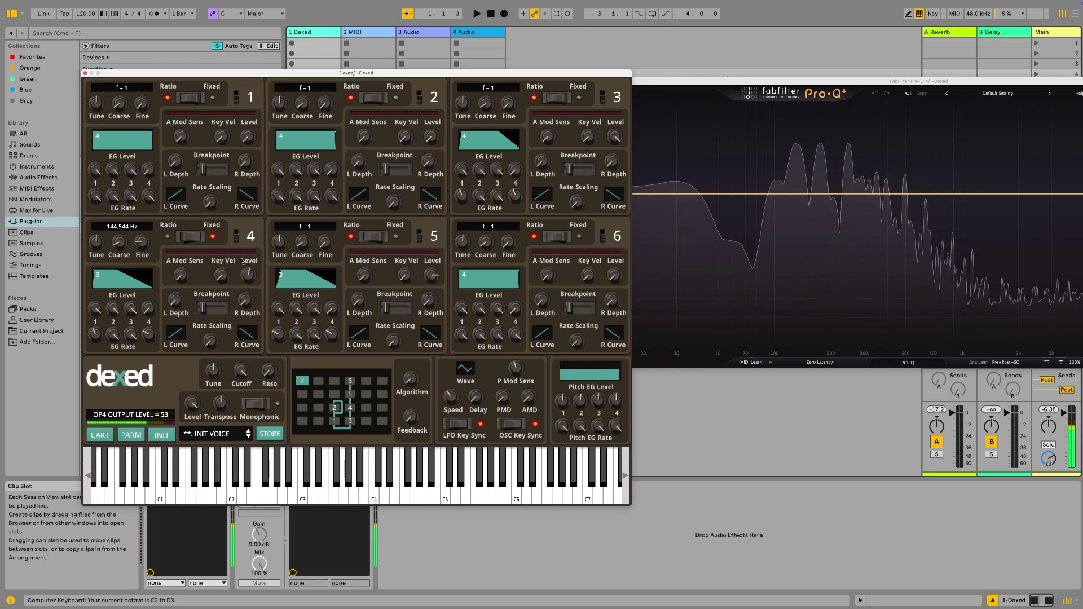
key("s")
key("f")
key("h")
left_click_drag(249, 284, 248, 297)
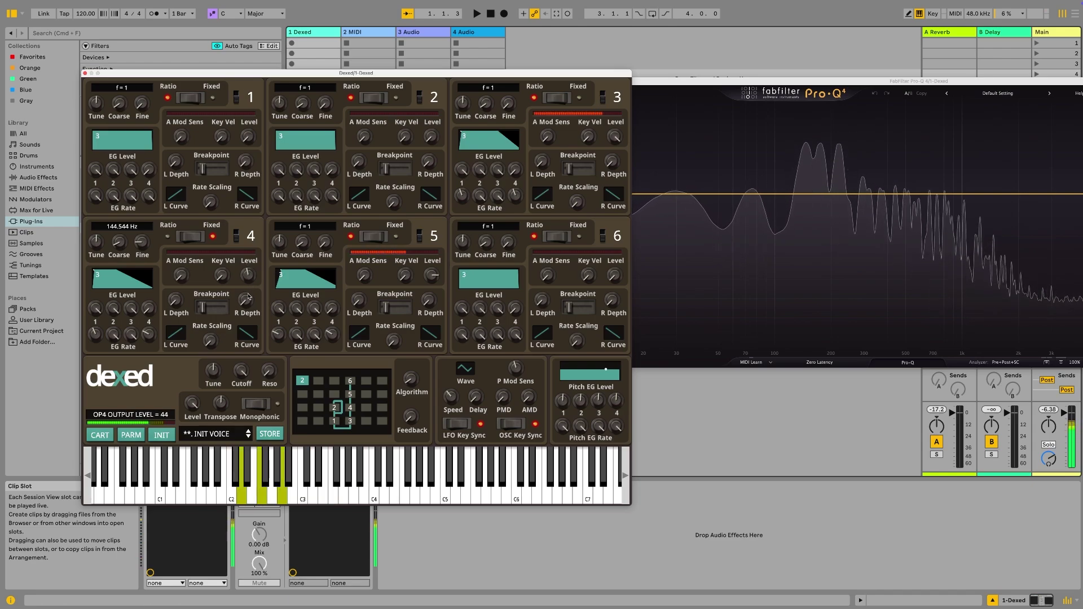
key("s")
key("f")
key("h")
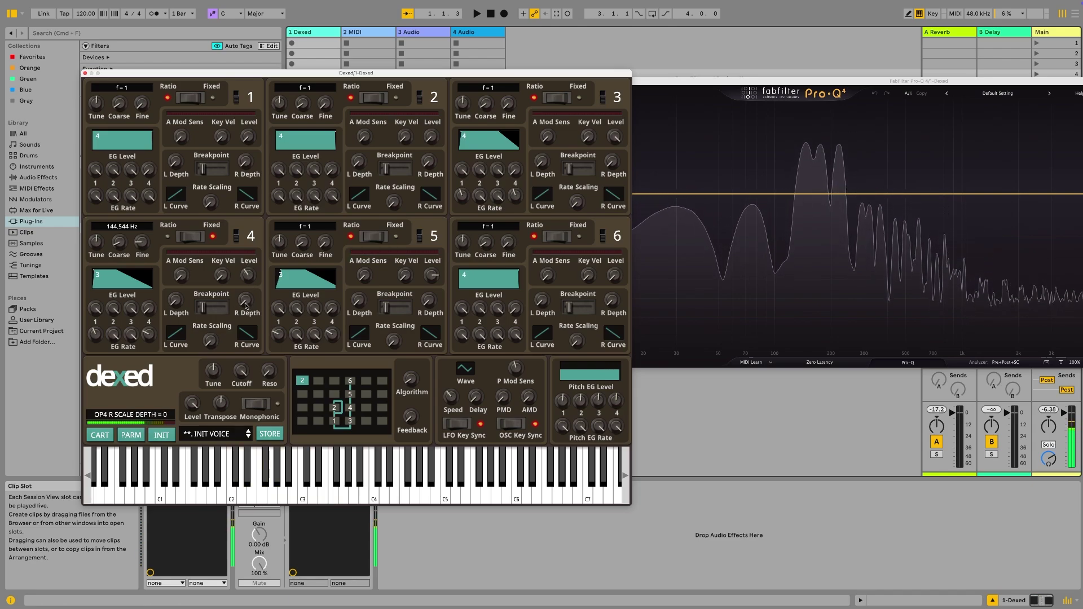
left_click_drag(250, 282, 253, 267)
key("s")
key("f")
key("h")
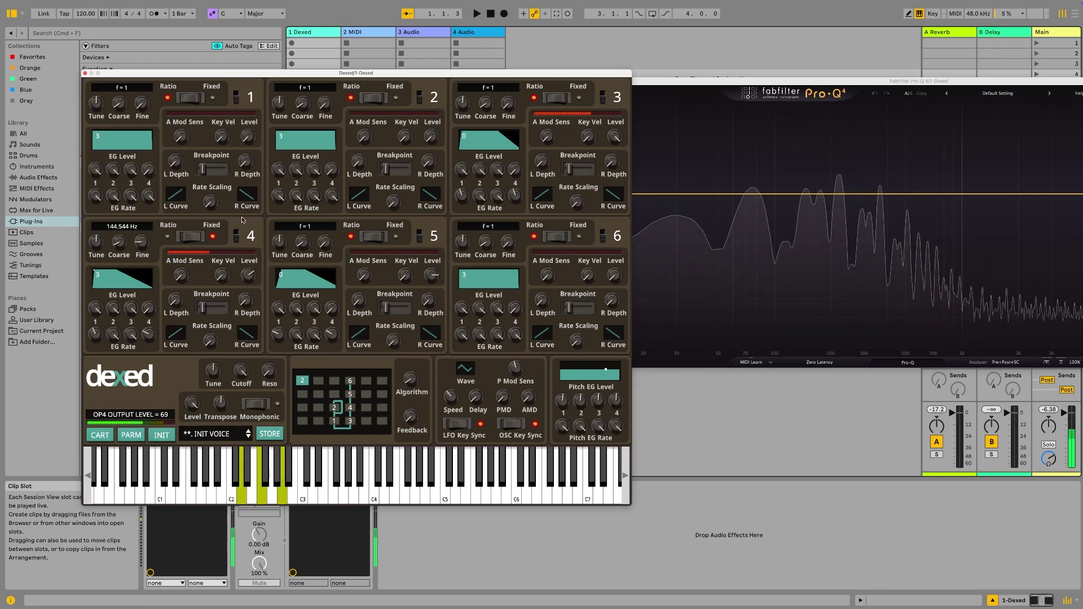
key("f")
key("h")
key("k")
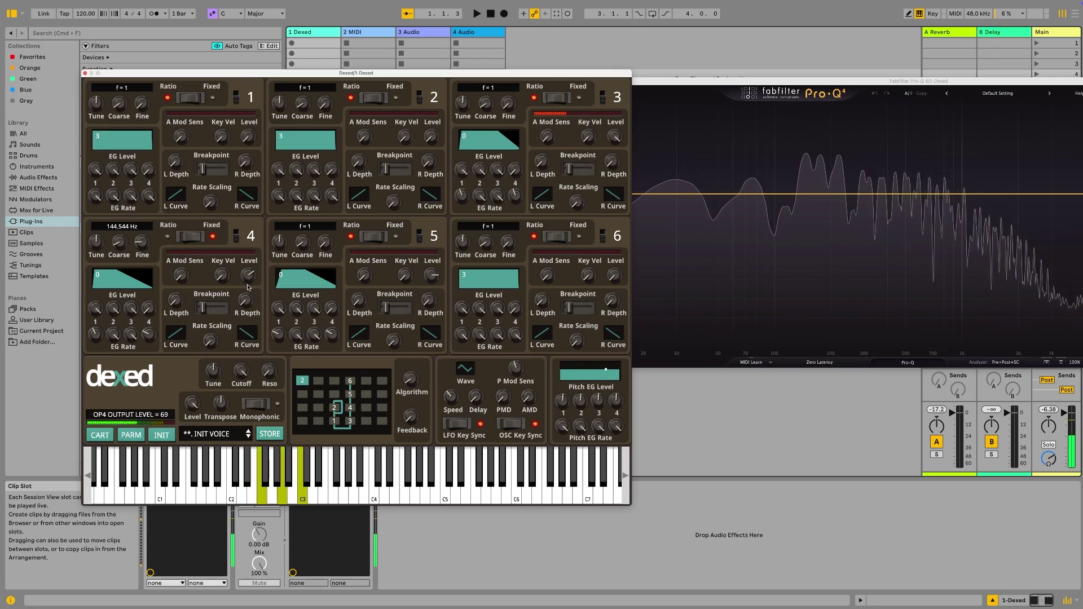
Jump operator 4's fixed frequency up to 1445.44 Hz while holding a D3/F3/A3 chord.
key("x")
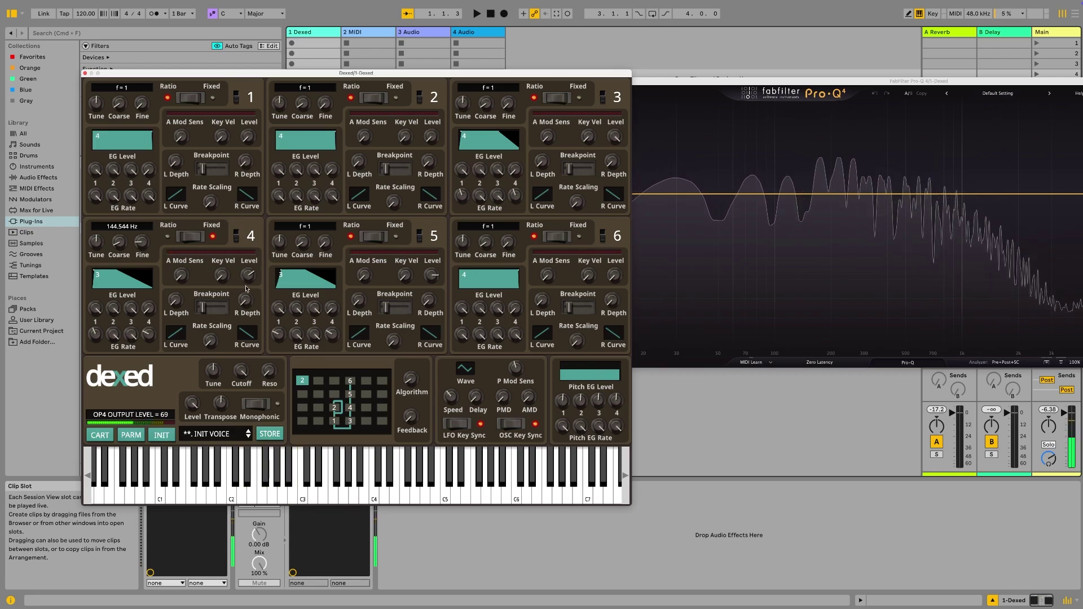
key("s")
key("f")
key("h")
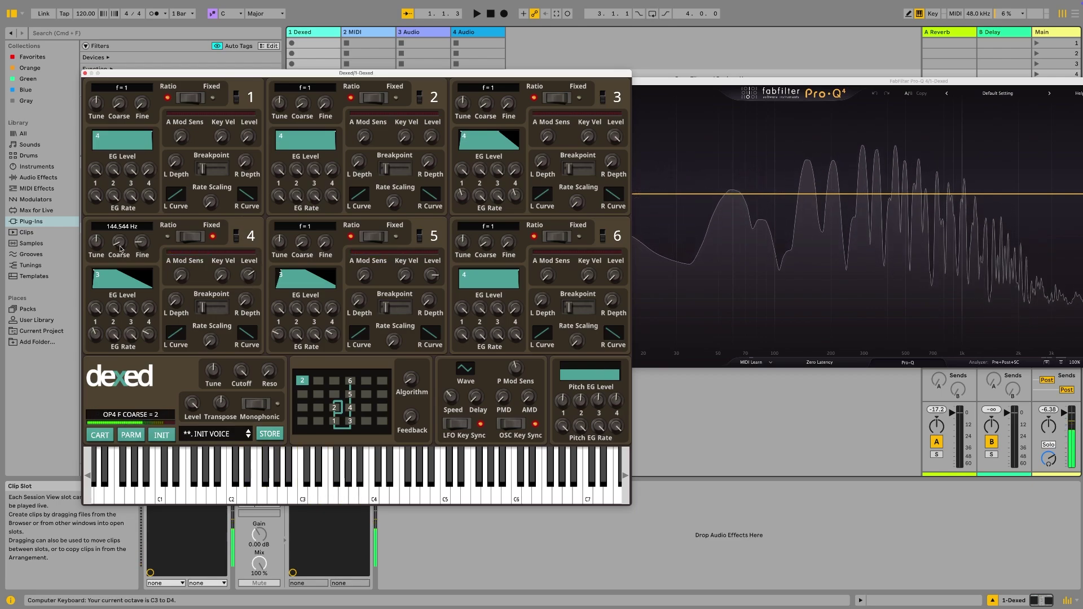
left_click_drag(124, 254, 125, 246)
key("s")
key("f")
key("h")
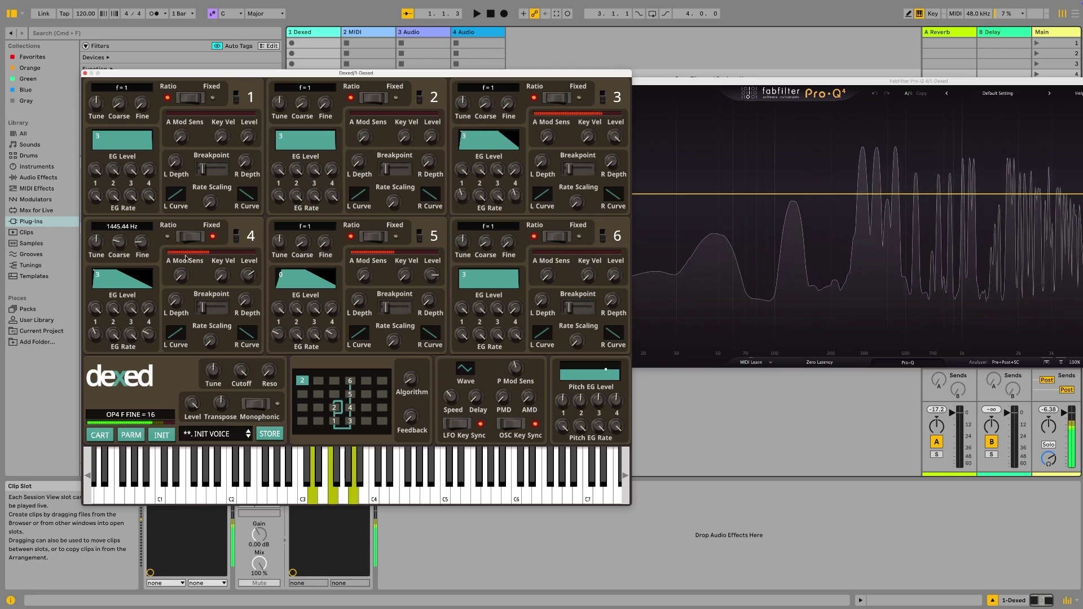
key("s")
key("f")
key("h")
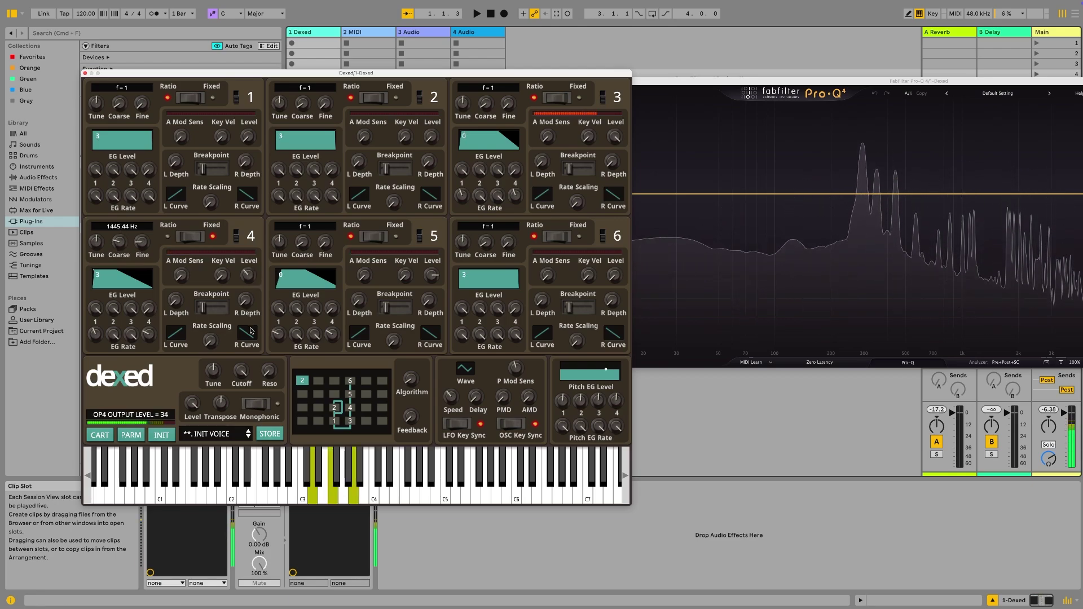
Lower operator 4's output level to 34 and audition F3/A3/C4, C major and low notes.
left_click_drag(251, 280, 240, 283)
key("f")
key("h")
key("k")
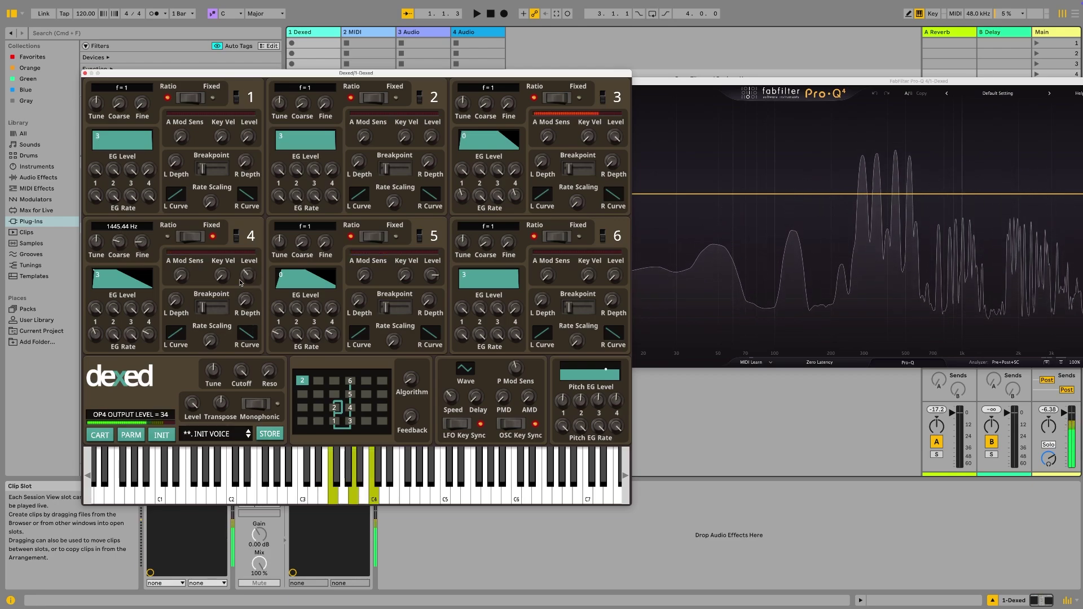
key("a")
key("d")
key("g")
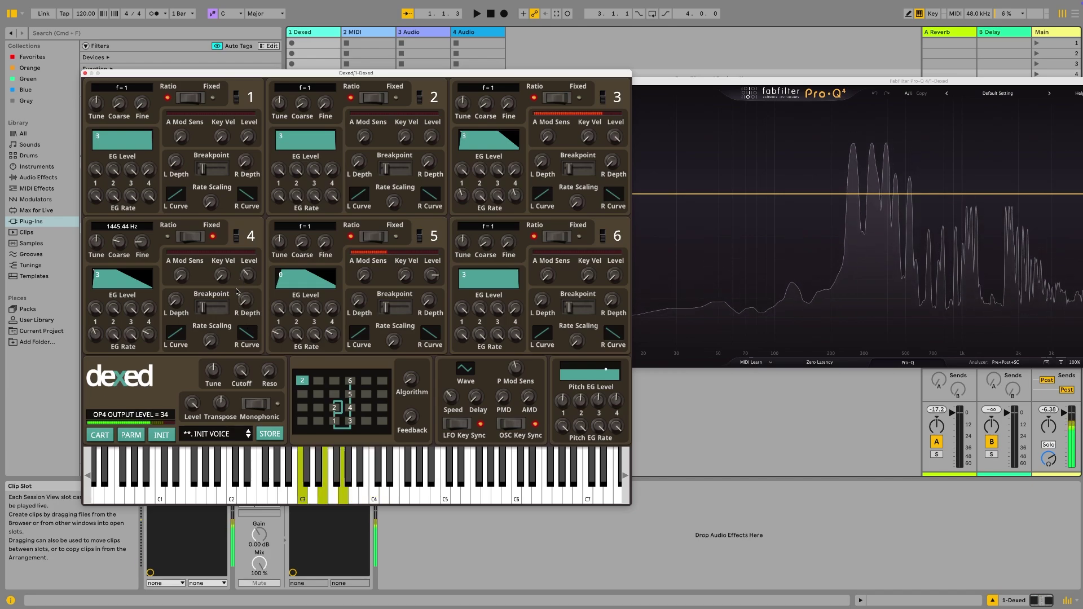
key("z")
key("a")
key("d")
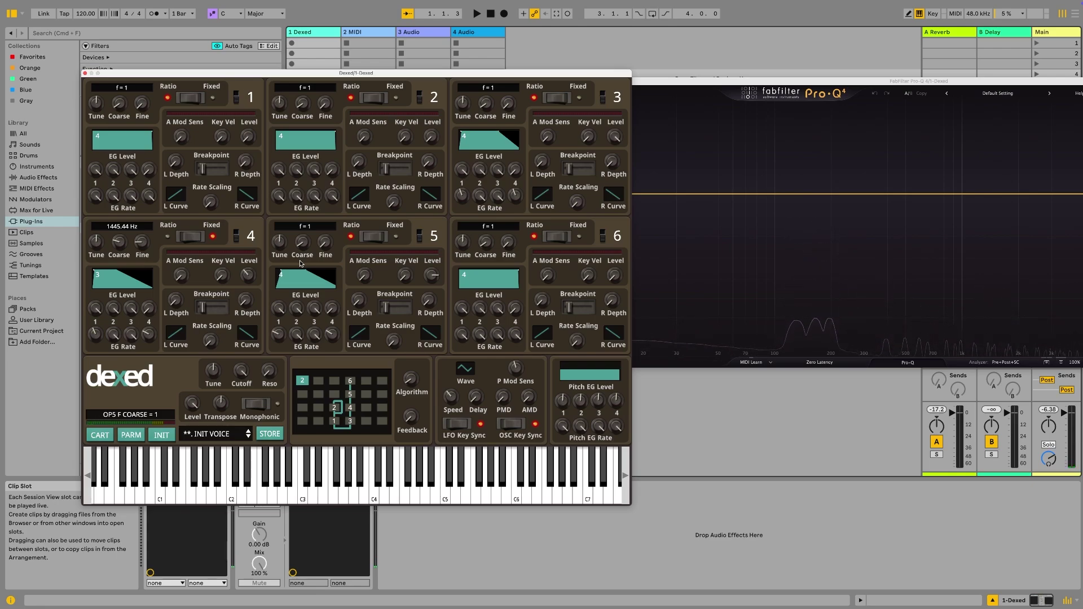
Audition the F2/A2/C3 chord and raise operator 5's output level to 71.
key("f")
key("h")
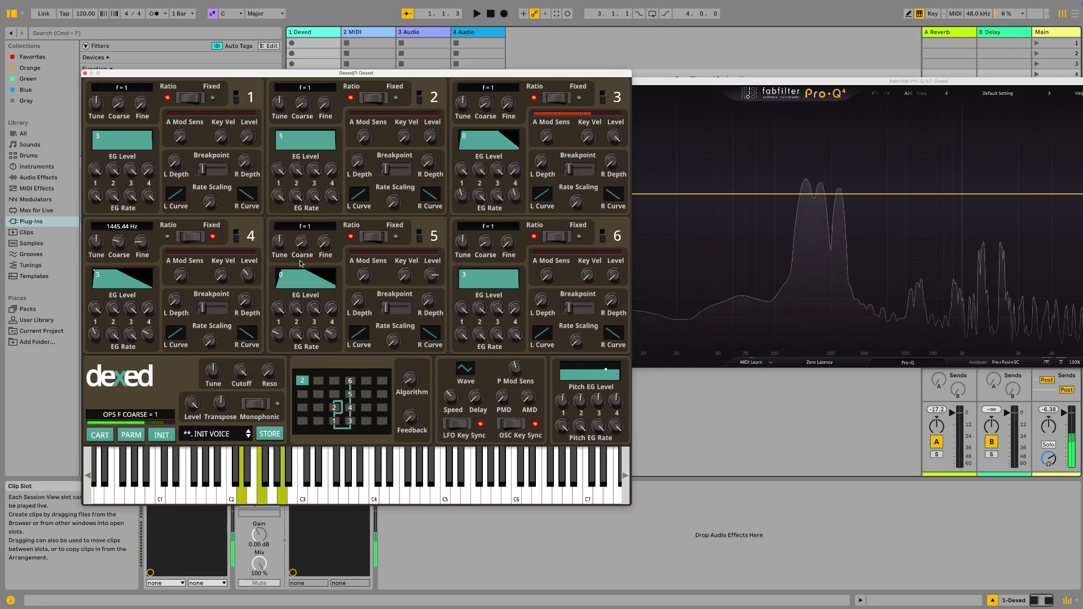
key("f")
key("k")
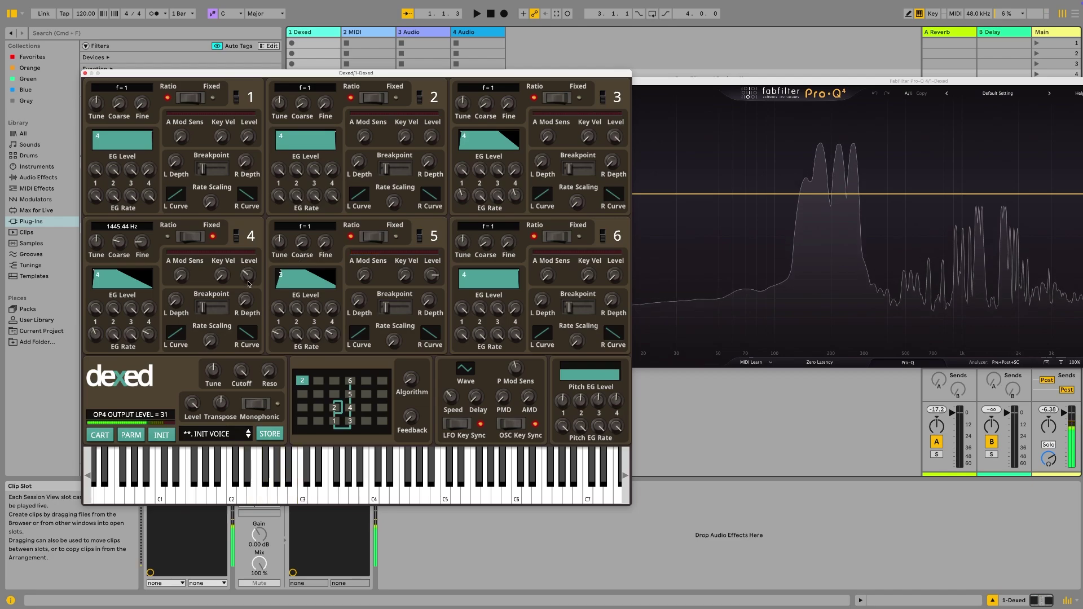
key("f")
key("h")
key("k")
left_click_drag(432, 276, 430, 248)
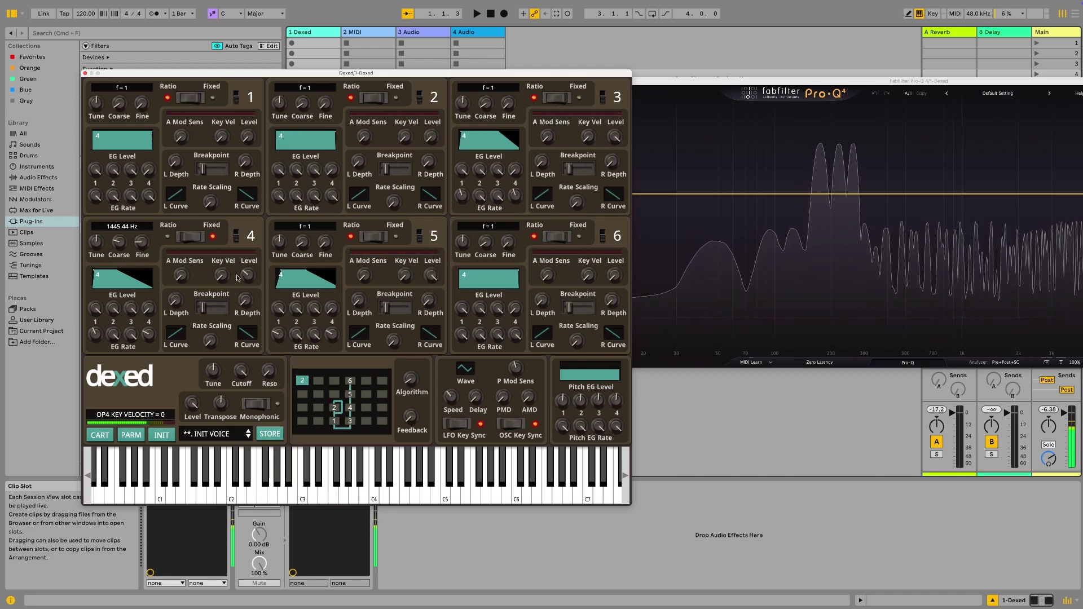
Raise operator 5's frequency ratio toward f = 3.3 while playing E2/G2/B2 and D2/F2/A2 chords.
key("d")
key("g")
key("j")
mouse_move(361, 283)
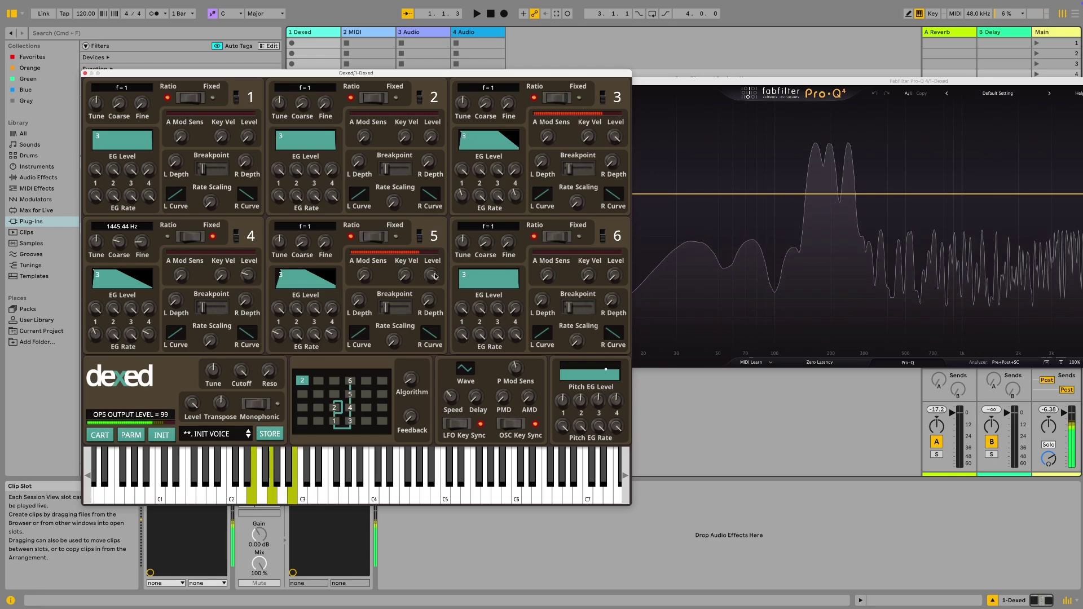
key("s")
key("f")
key("h")
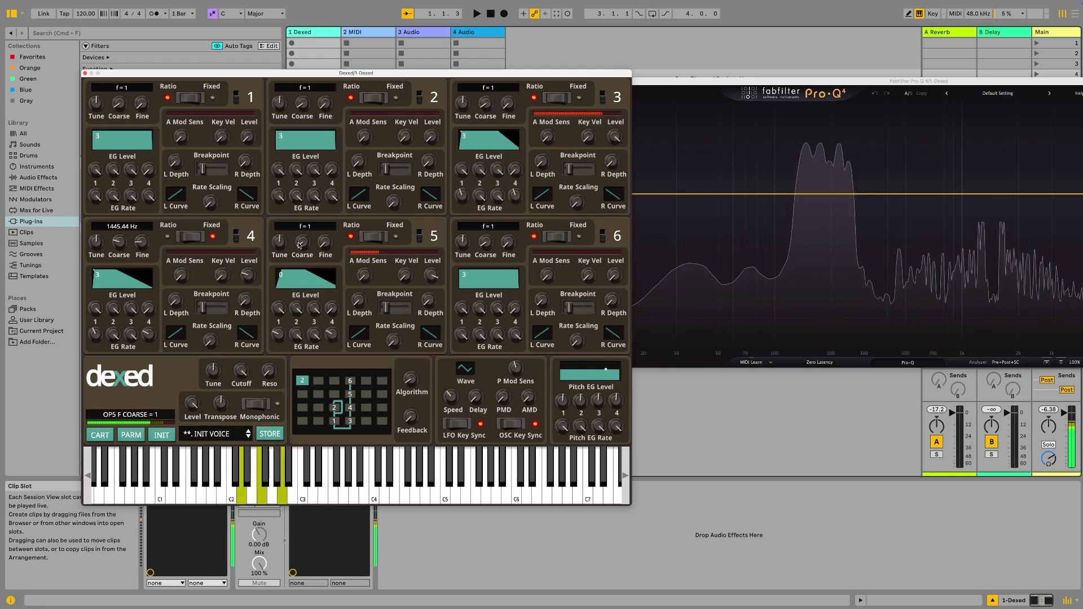
left_click_drag(303, 242, 309, 136)
Check the tuning on E2 and D2 chords, then lower operator 4's output level to 18.
key("d")
key("g")
key("j")
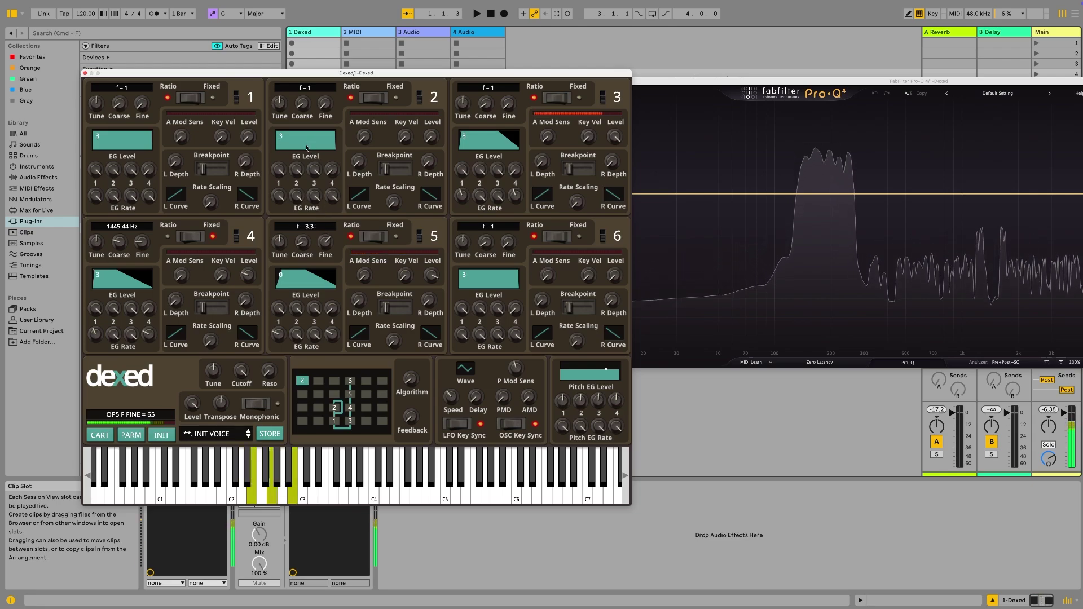
key("s")
key("f")
key("h")
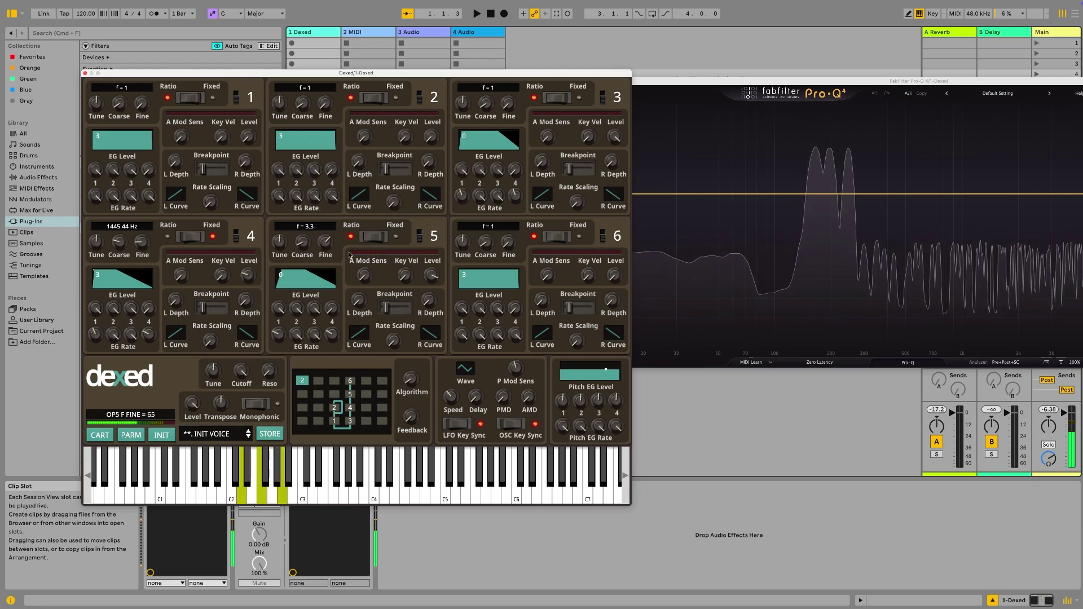
left_click_drag(242, 278, 249, 286)
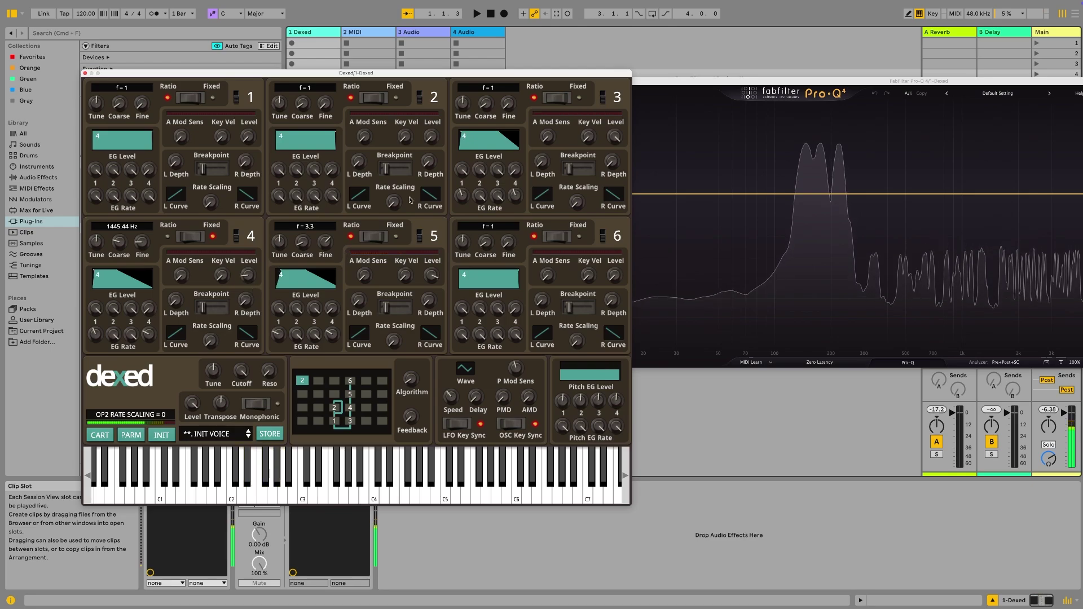
Play G2, E2 and D2 chords and set operator 5's output level to 69.
key("g")
key("j")
key("l")
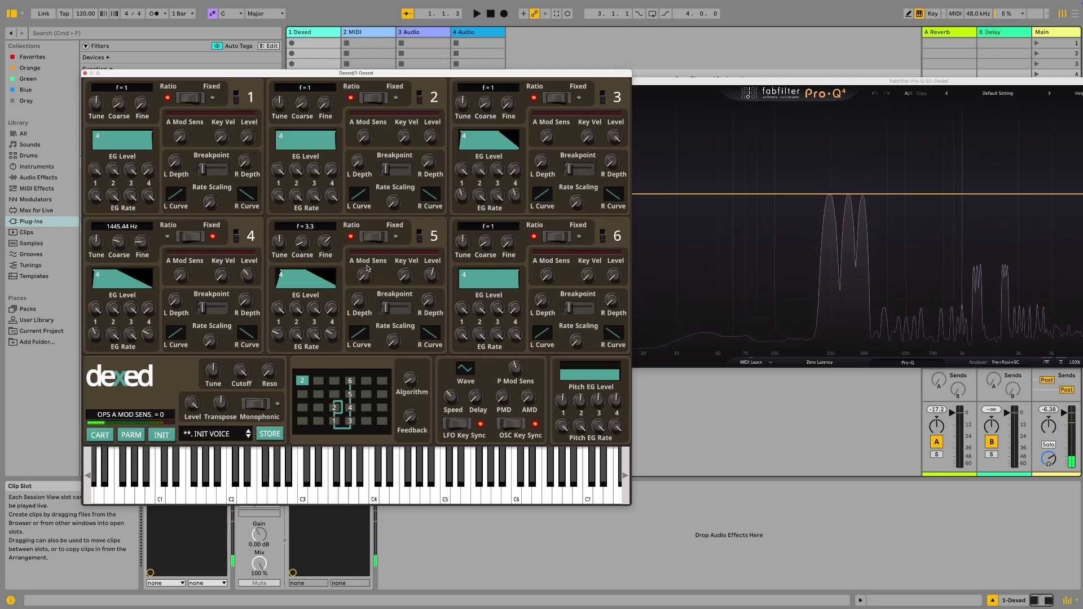
key("d")
key("g")
key("j")
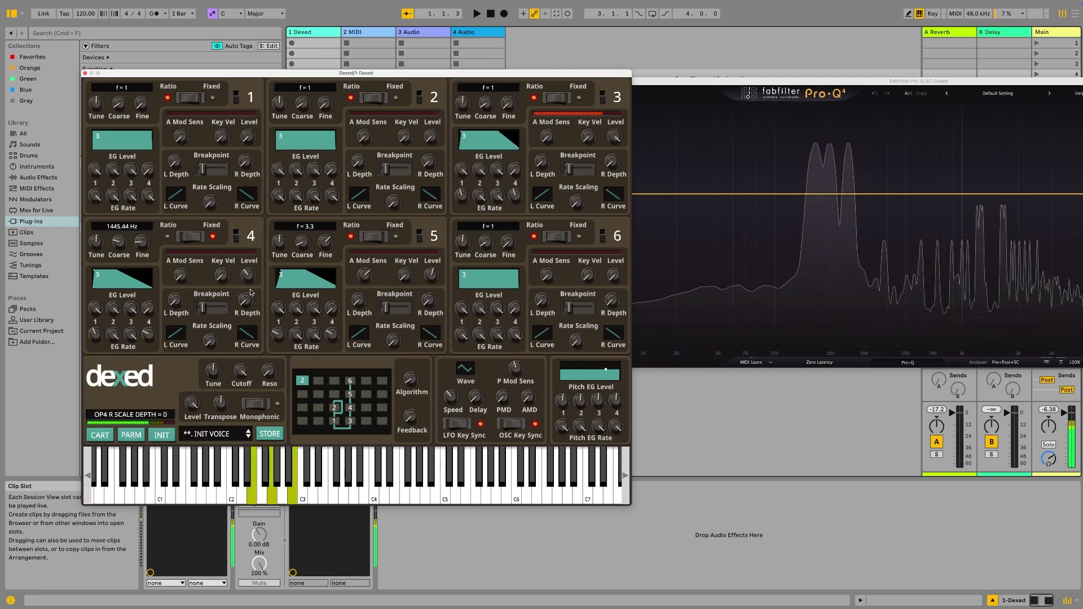
key("d")
key("g")
key("j")
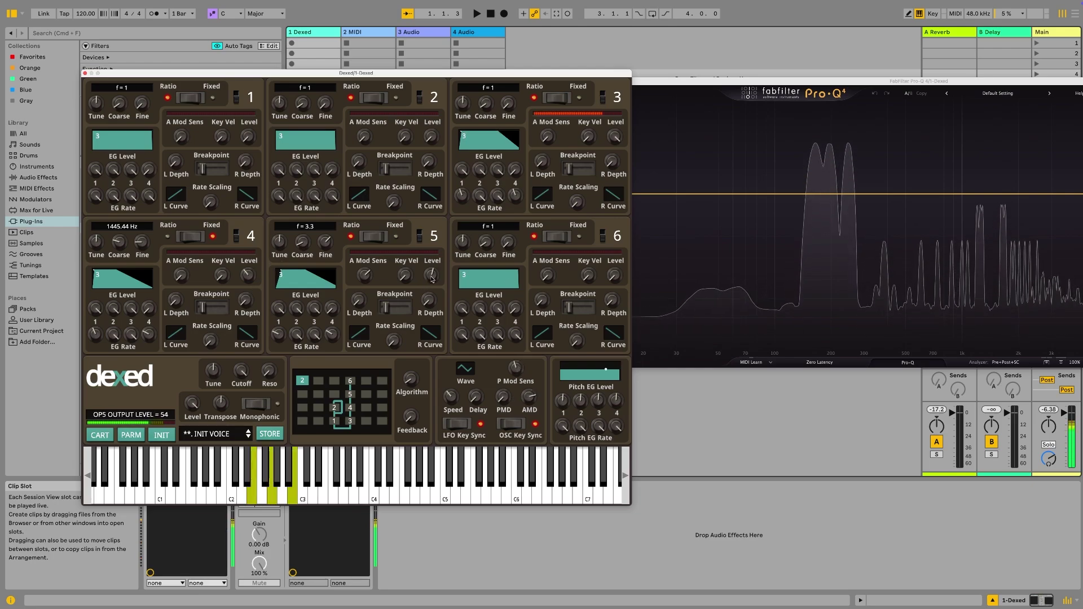
left_click_drag(433, 278, 430, 255)
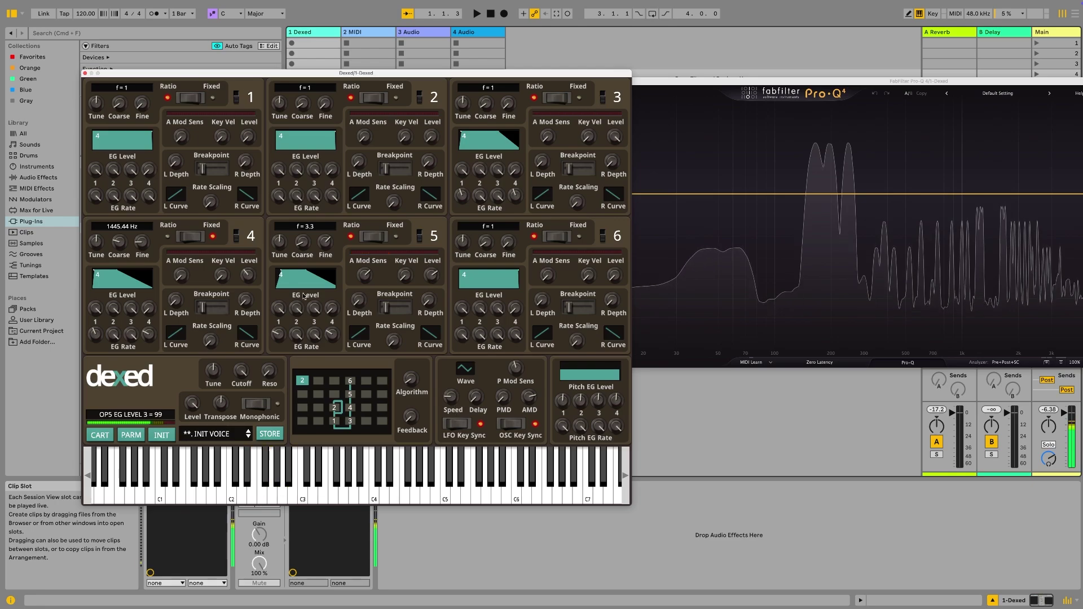
key("s")
key("f")
key("h")
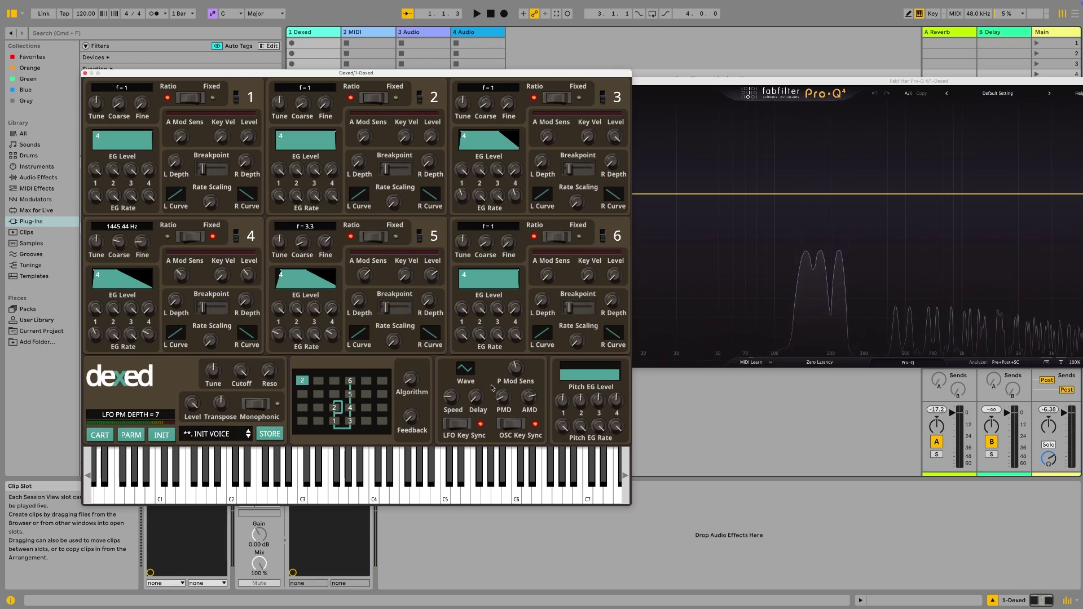
key("d")
key("g")
key("j")
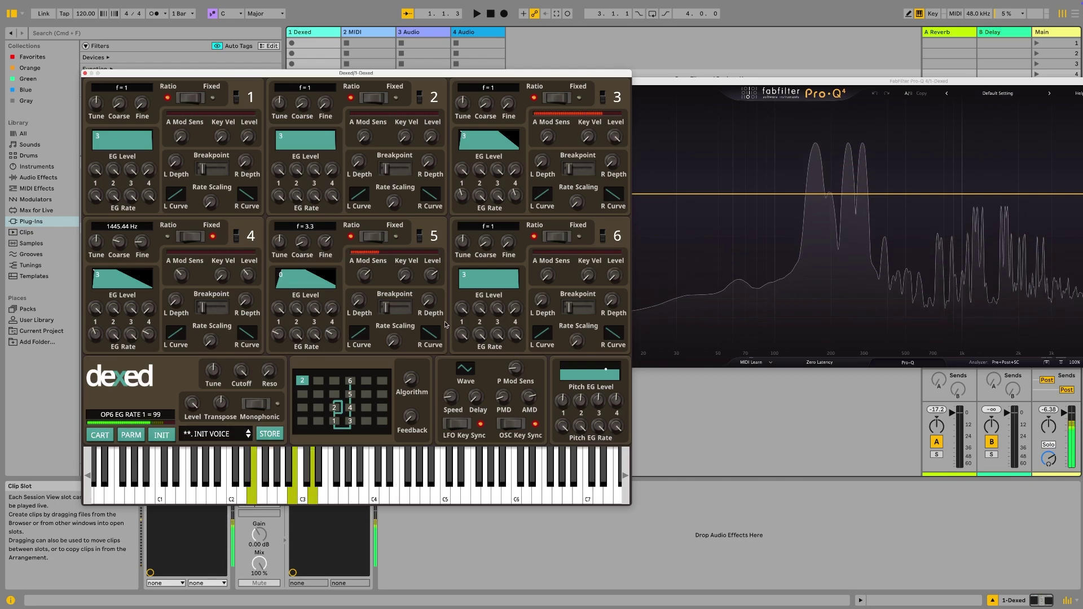
key("x")
key("d")
key("j")
key("l")
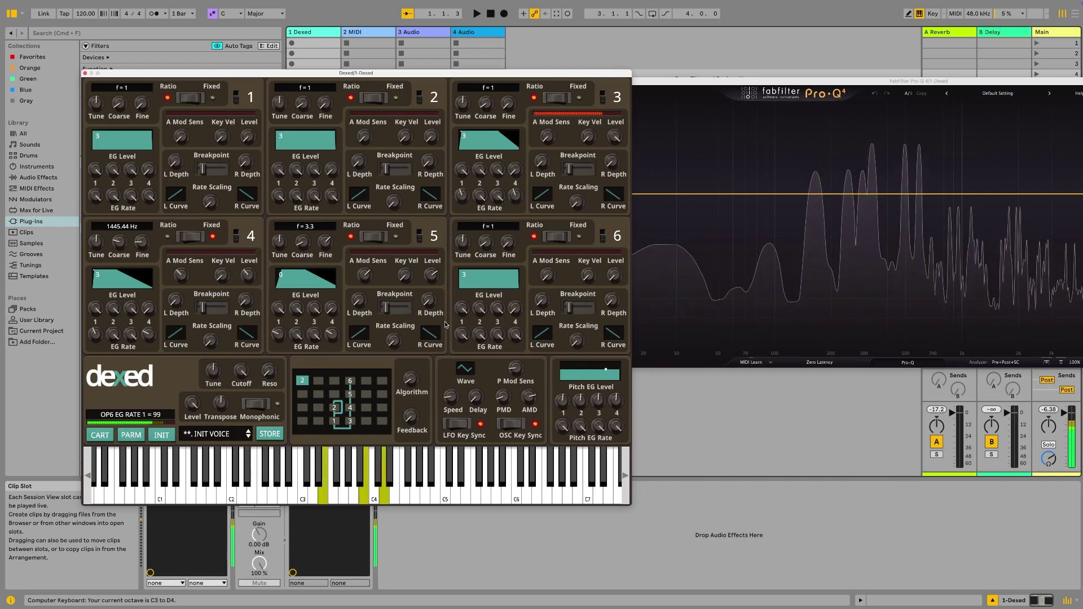
key("s")
key("h")
key("k")
key("a")
key("g")
key("j")
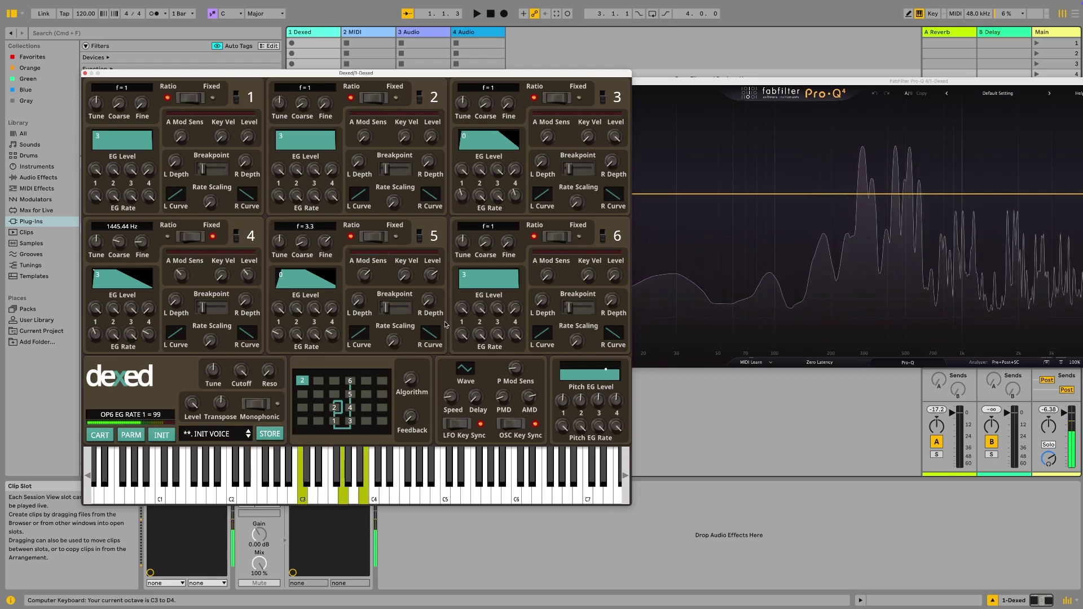
key("f")
key("h")
key("a")
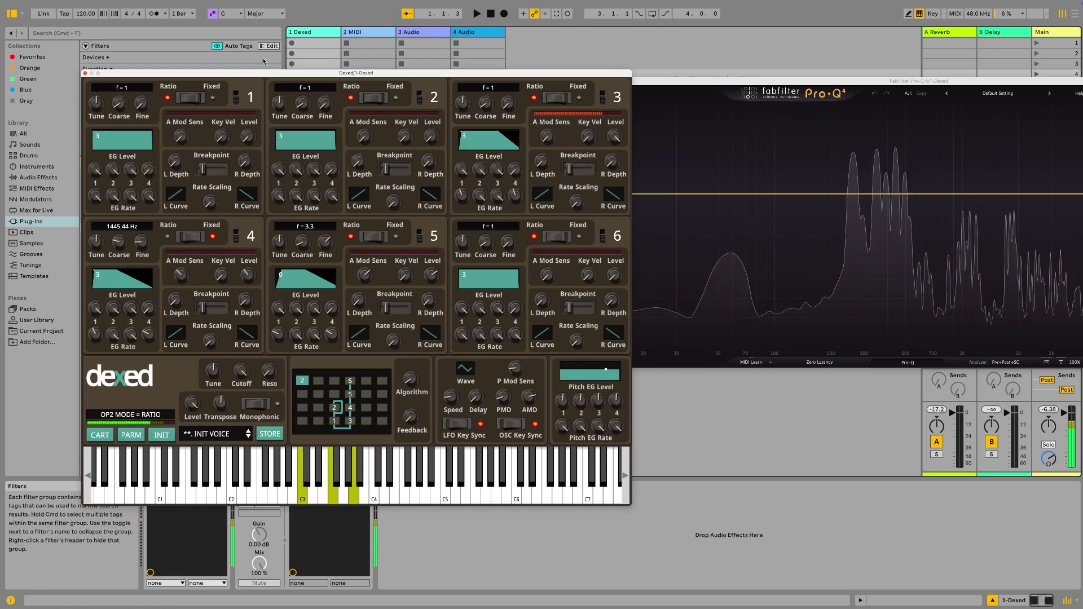
key("z")
key("f")
key("h")
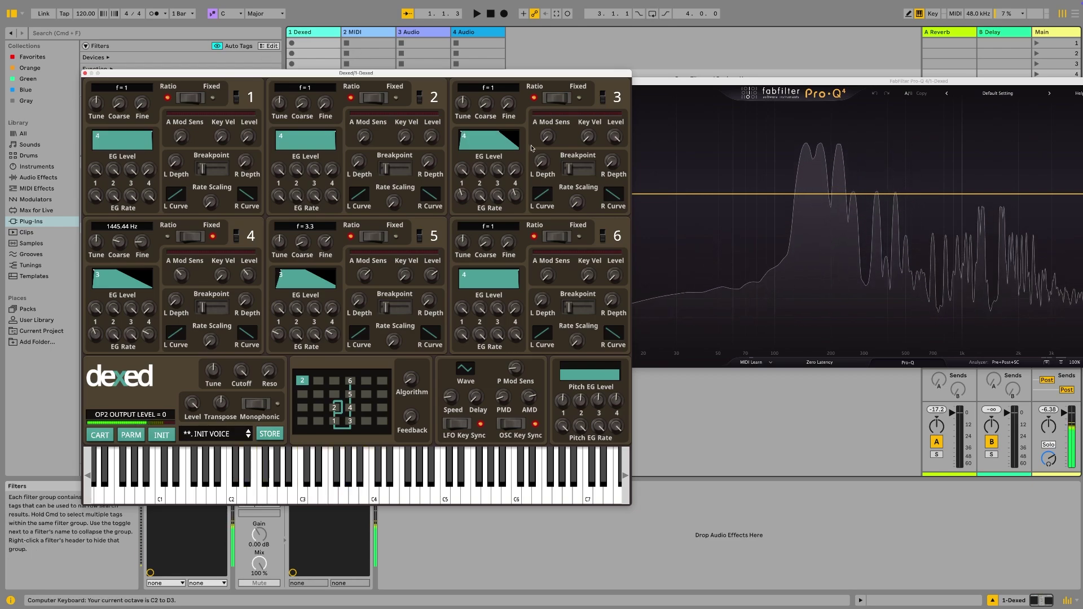
key("d")
key("j")
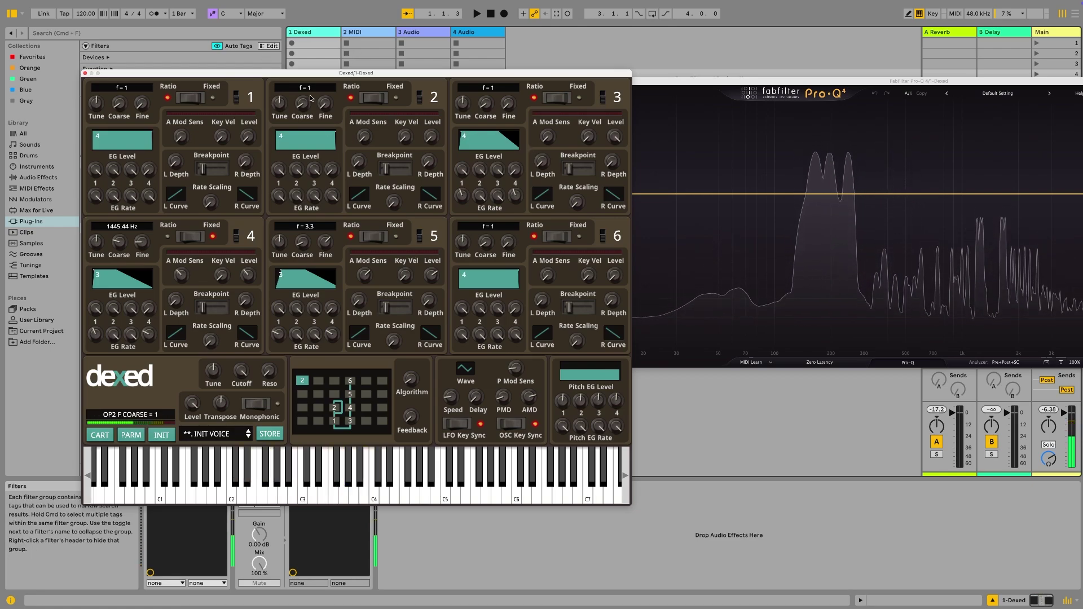
key("a")
key("d")
key("g")
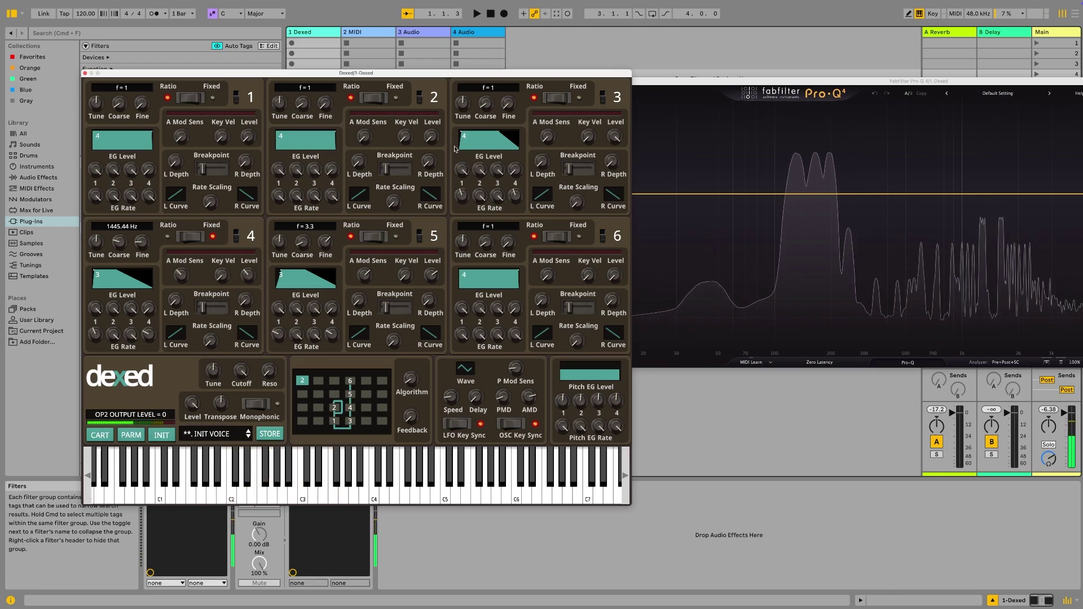
Reset the patch to the INIT voice and play a C-E-G arpeggio on it.
left_click(157, 438)
key("a")
key("d")
key("g")
key("a")
key("d")
key("g")
key("a")
key("d")
key("g")
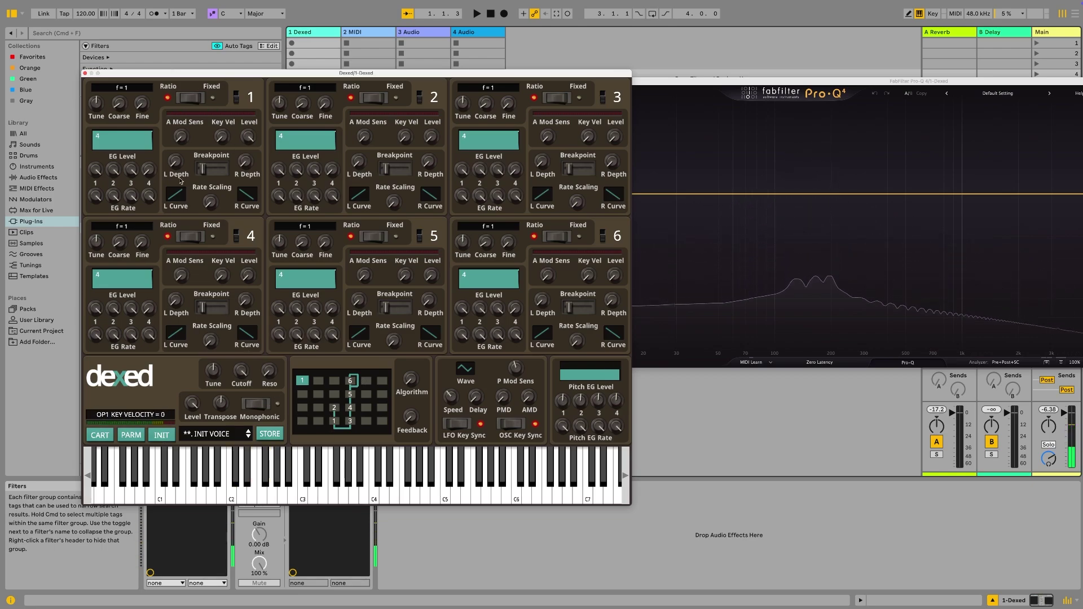
Lower operator 1's EG Rate 1 to 95 and replay the C-E-G chord.
key("a")
key("d")
key("g")
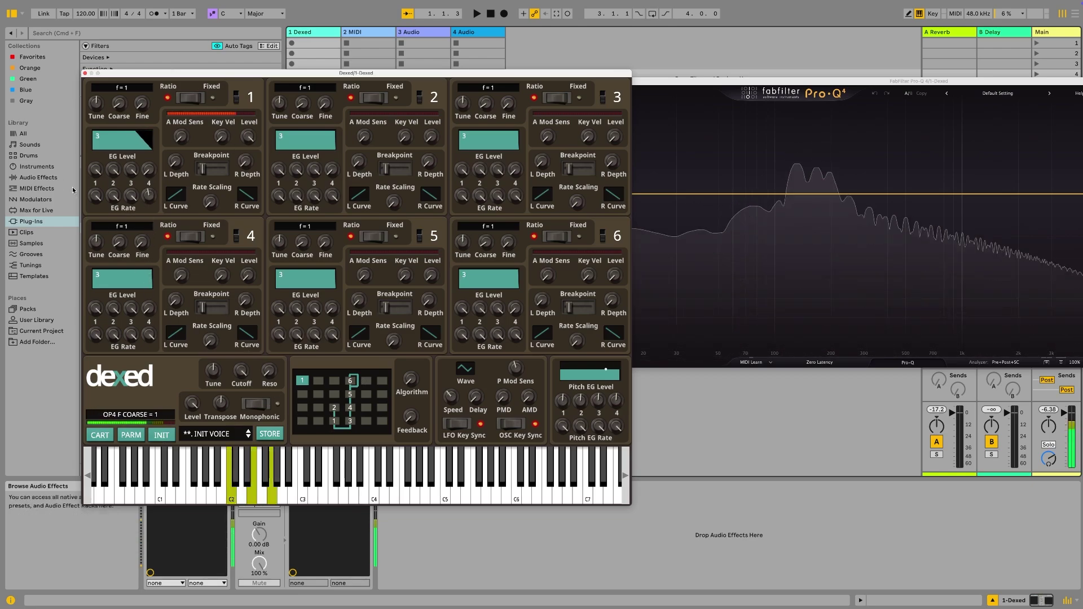
mouse_move(95, 197)
left_mouse_down()
mouse_move(95, 206)
mouse_move(96, 185)
left_mouse_up()
key("a")
key("d")
key("g")
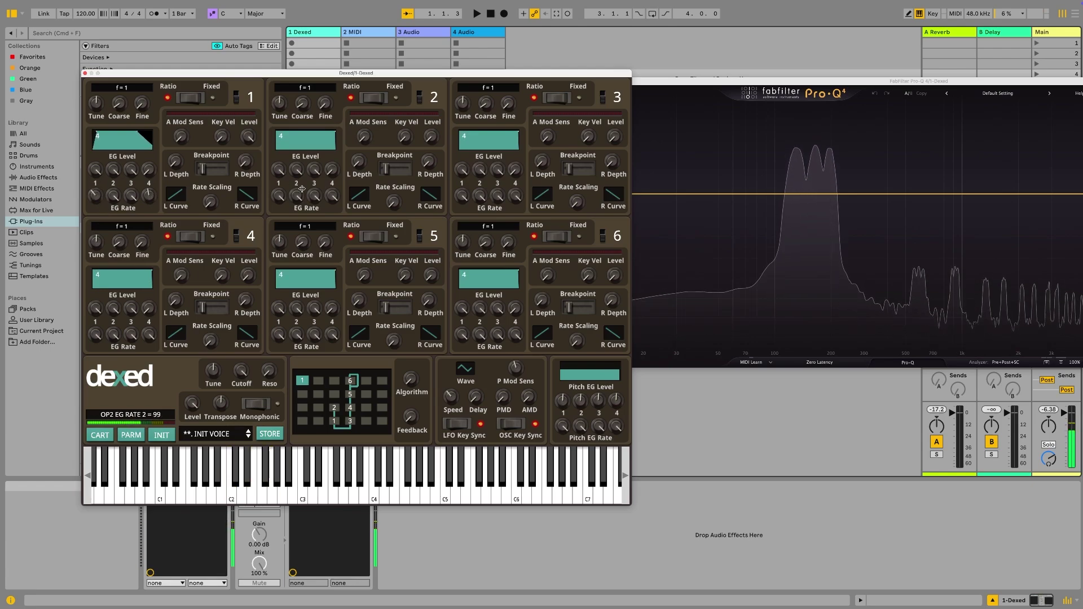
Bring in operator 2 as a modulator at about level 70 and replay the chord.
key("a")
key("d")
key("g")
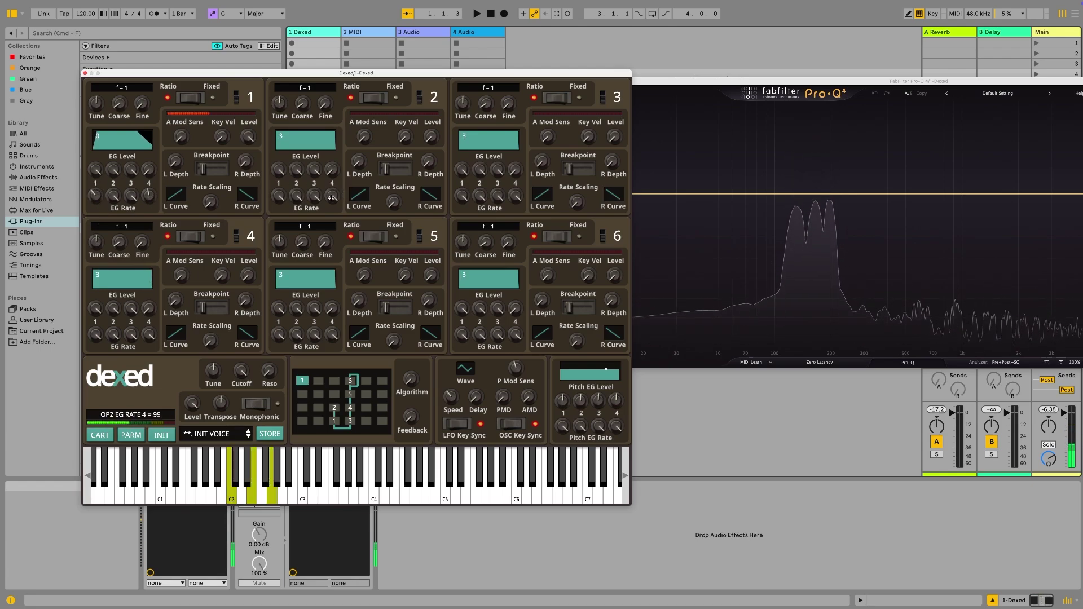
left_click_drag(433, 128, 429, 118)
key("a")
key("d")
key("g")
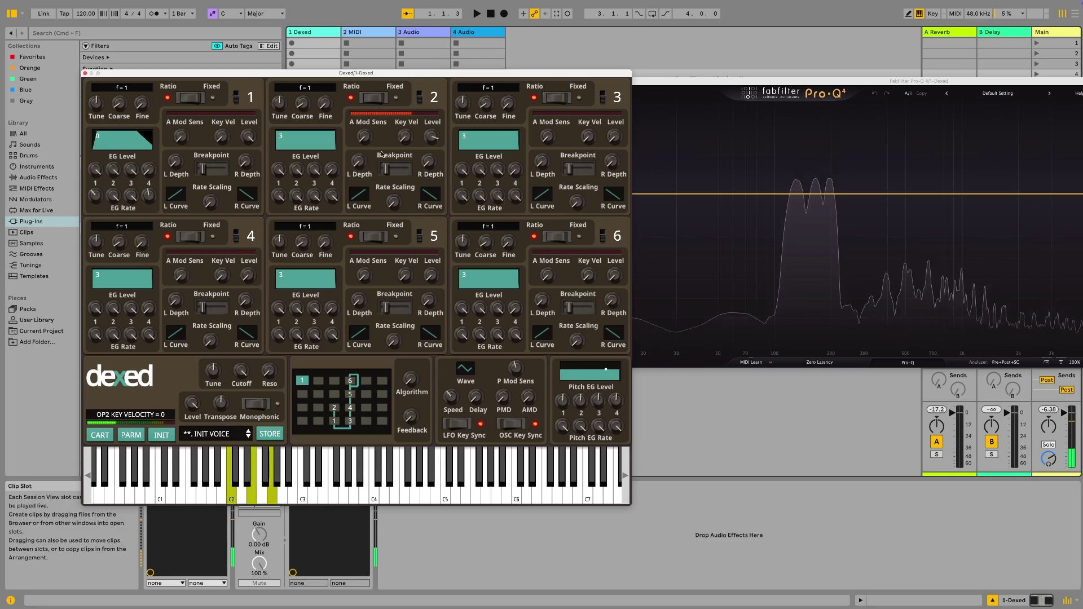
Lengthen operator 2's envelope release by lowering its EG Rate 4.
left_click_drag(329, 199, 327, 281)
key("a")
key("d")
key("g")
key("a")
key("d")
key("g")
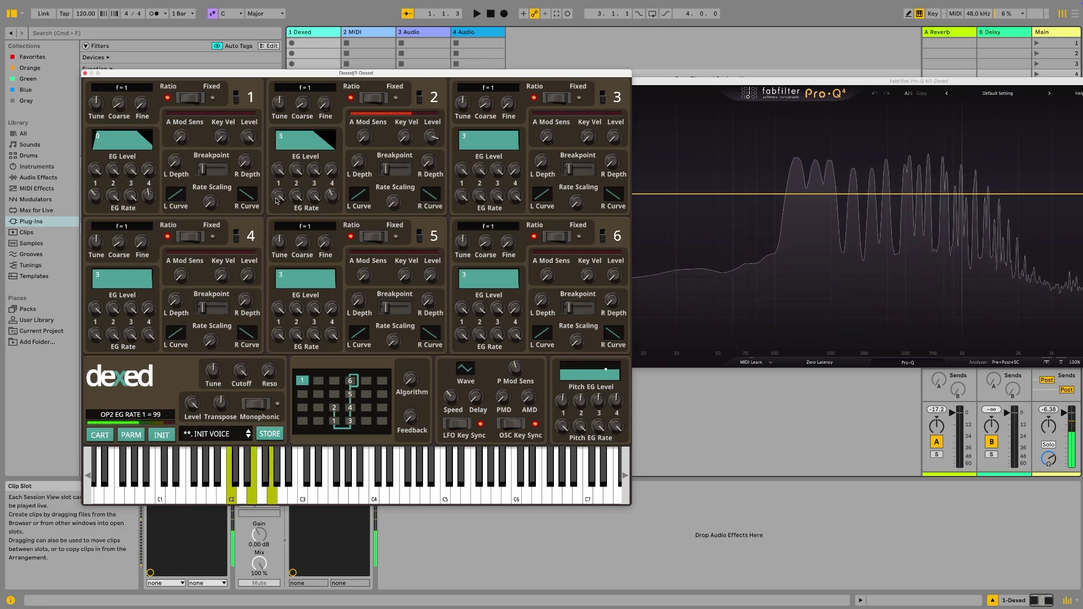
Slow operator 2's attack to EG Rate 1 of 39 and audition the C-E-G chord.
left_click_drag(280, 199, 280, 237)
left_click_drag(277, 293, 272, 261)
key("a")
key("d")
key("g")
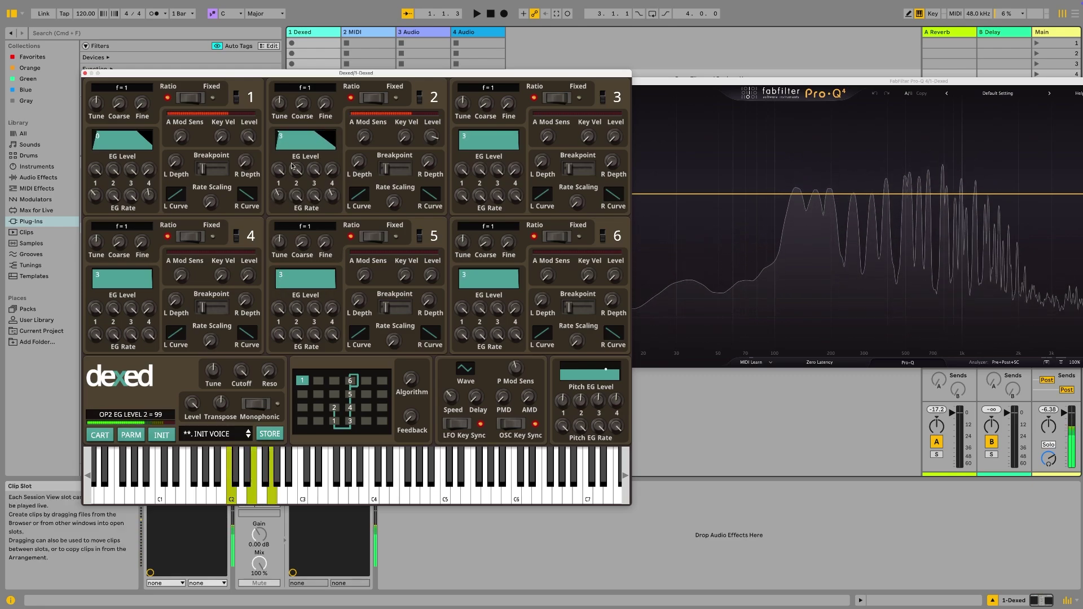
key("a")
key("d")
key("g")
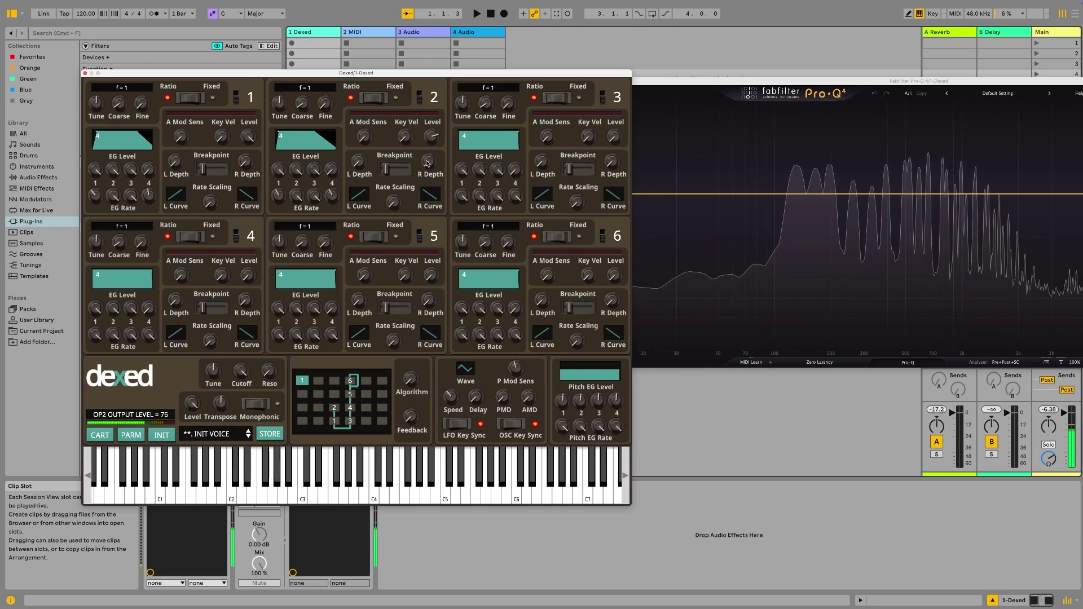
key("a")
key("d")
key("g")
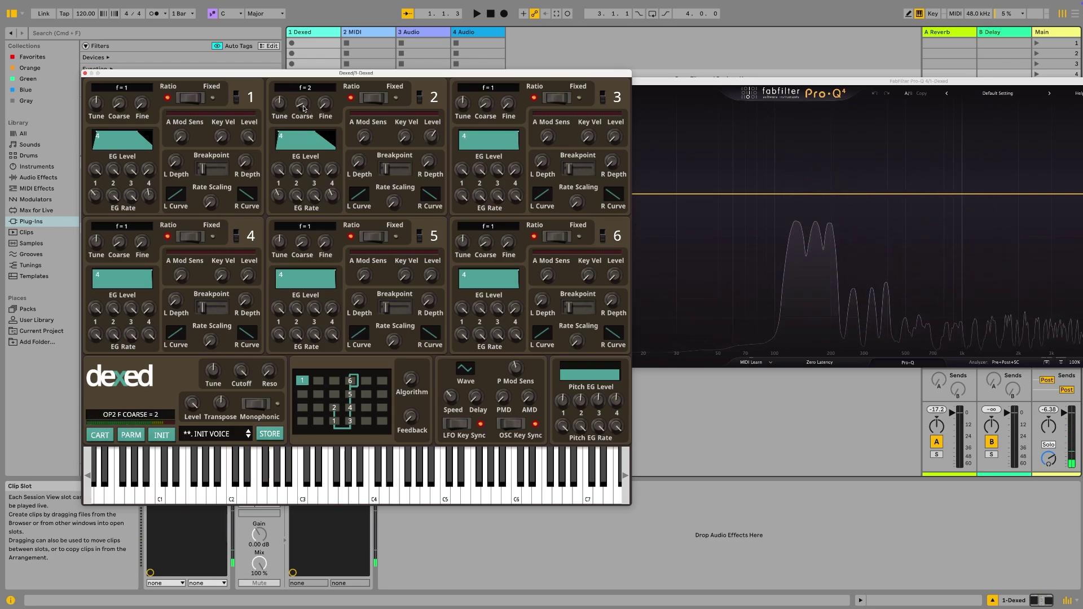
key("a")
key("d")
key("g")
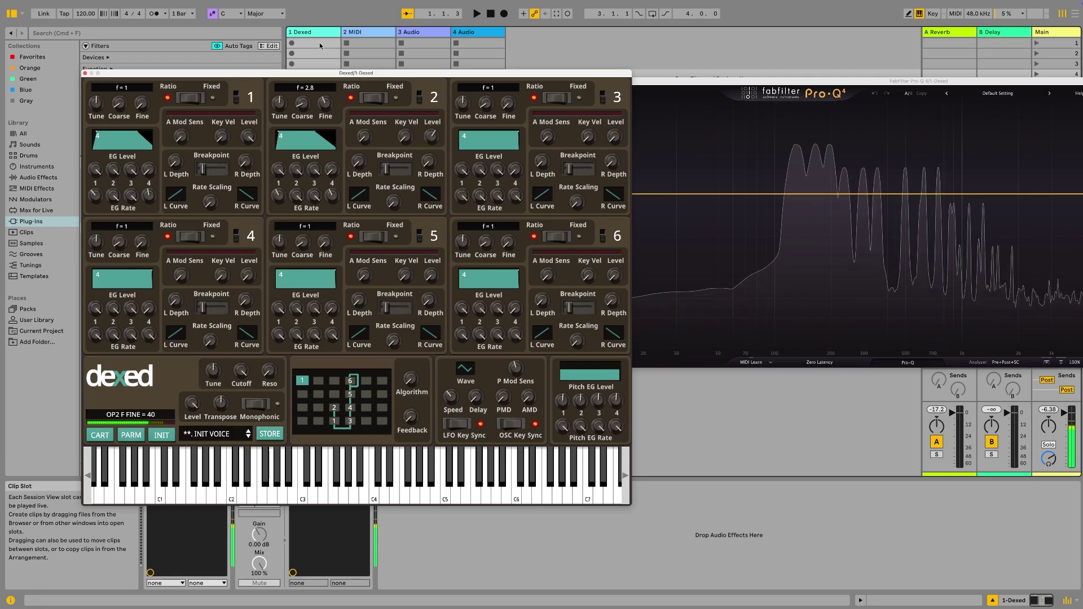
Fine-tune operator 2's ratio from 0.5 to 0.6, then switch it to fixed 15.8489 Hz.
key("d")
key("j")
left_click_drag(318, 107, 304, 129)
key("s")
key("f")
key("h")
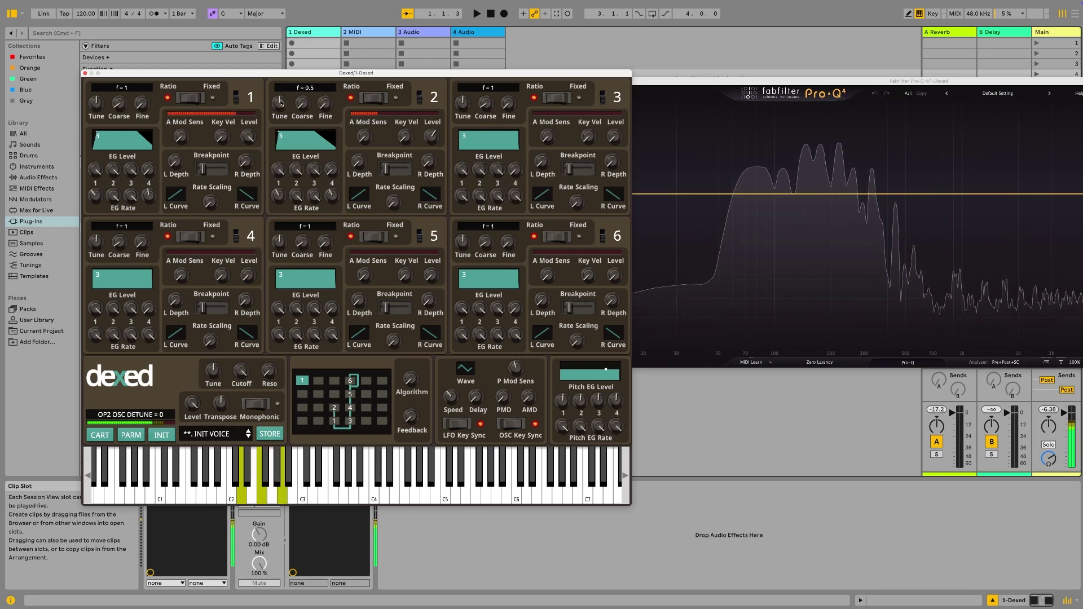
left_click_drag(324, 108, 322, 90)
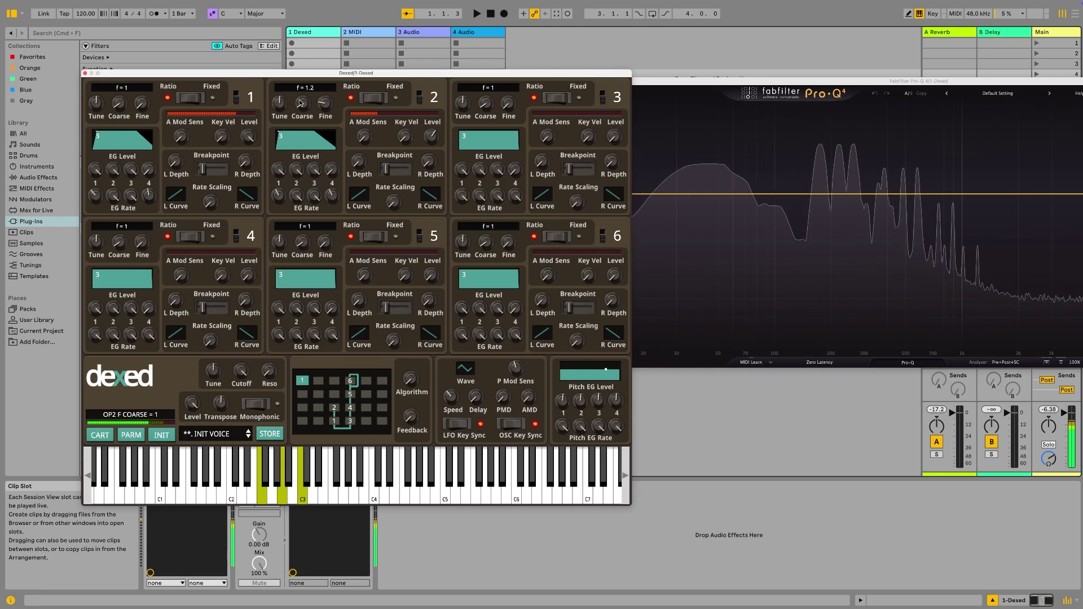
left_click(382, 100)
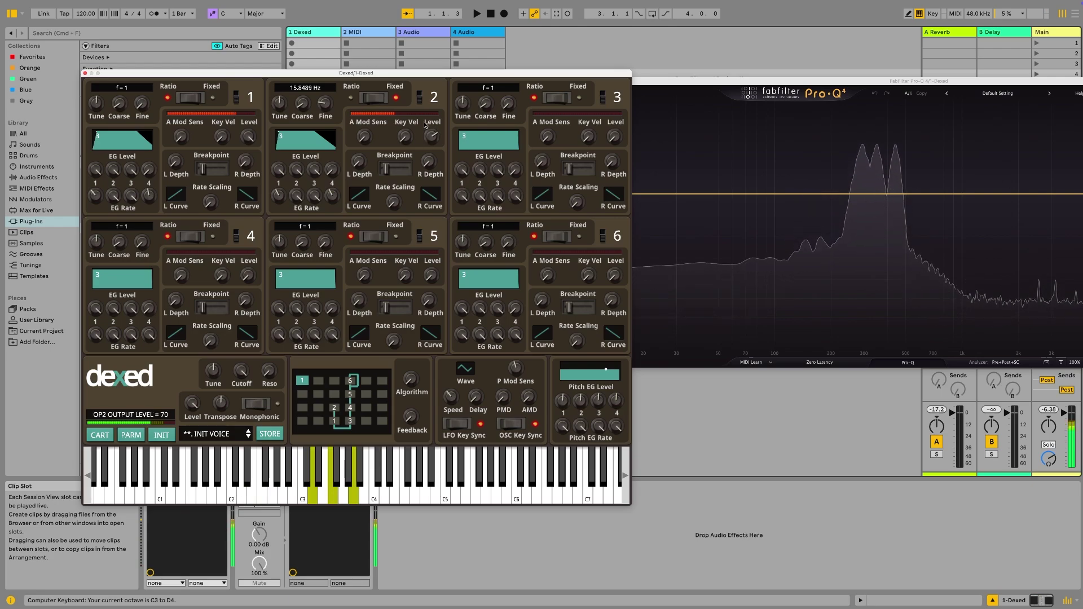
Switch operator 2 back to Ratio with coarse 3 (f = 3.6) and raise operator 3's level to 58.
left_click(364, 100)
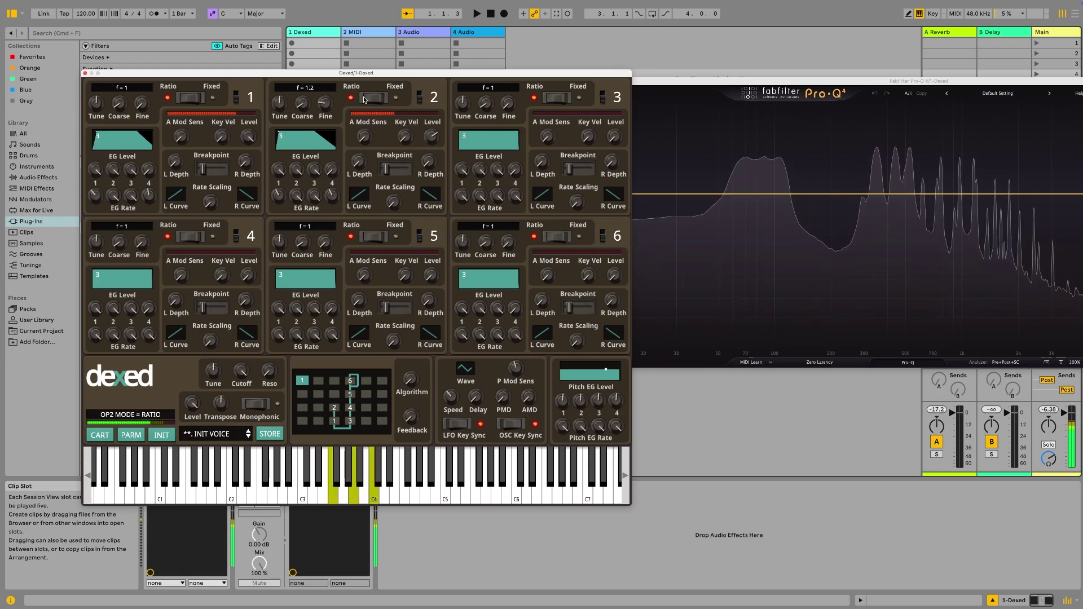
left_click_drag(303, 107, 305, 105)
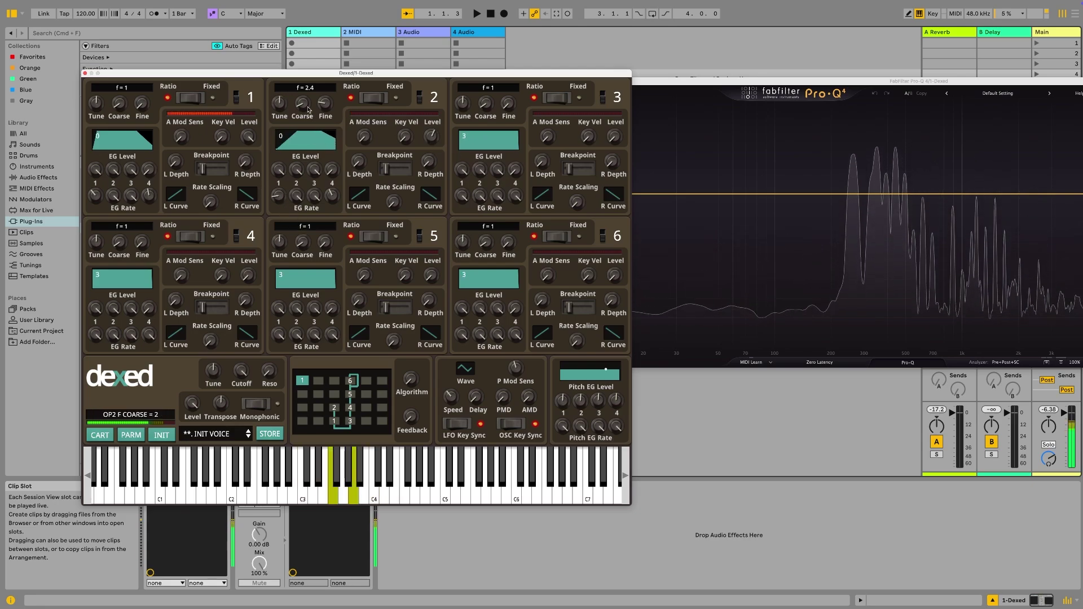
left_click_drag(306, 108, 306, 102)
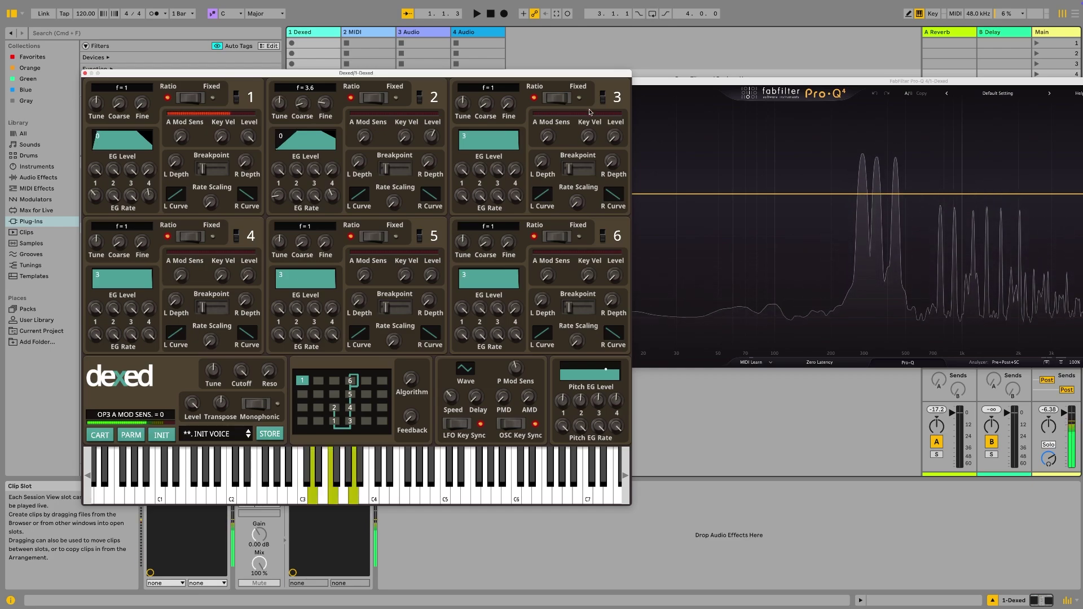
left_click_drag(621, 143, 621, 124)
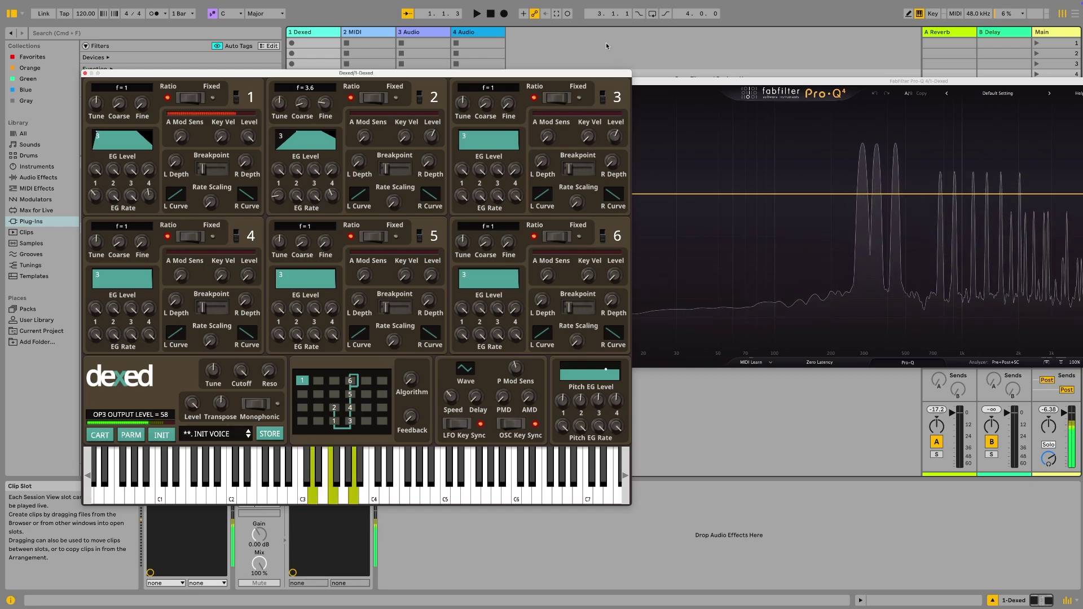
left_click_drag(606, 44, 605, 8)
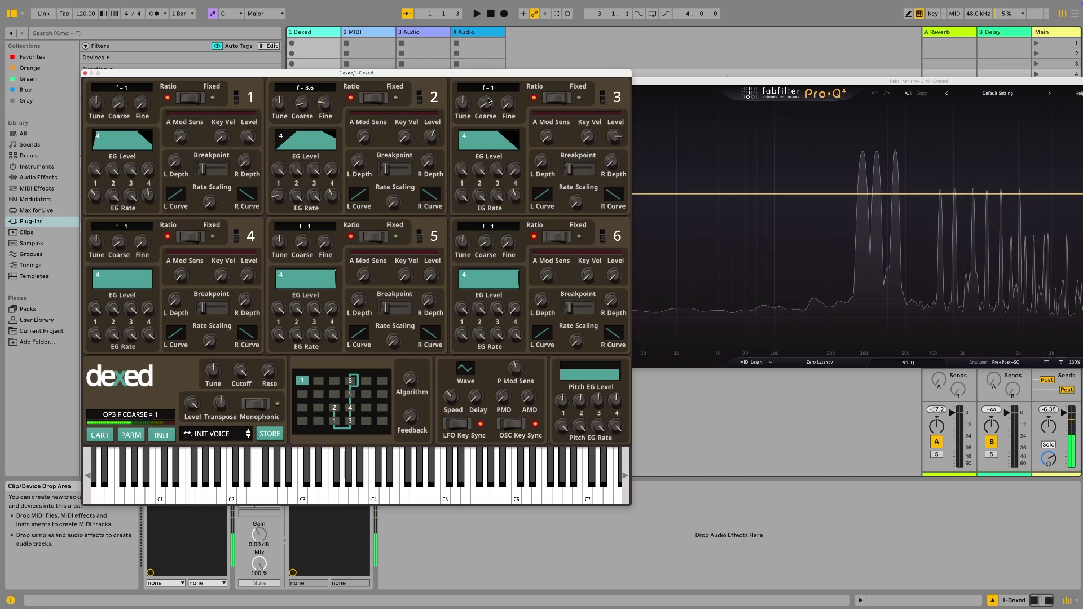
Raise operator 3's Coarse from 1 to 2 and drop the computer keyboard an octave with Z.
scroll(490, 104, "up", 1)
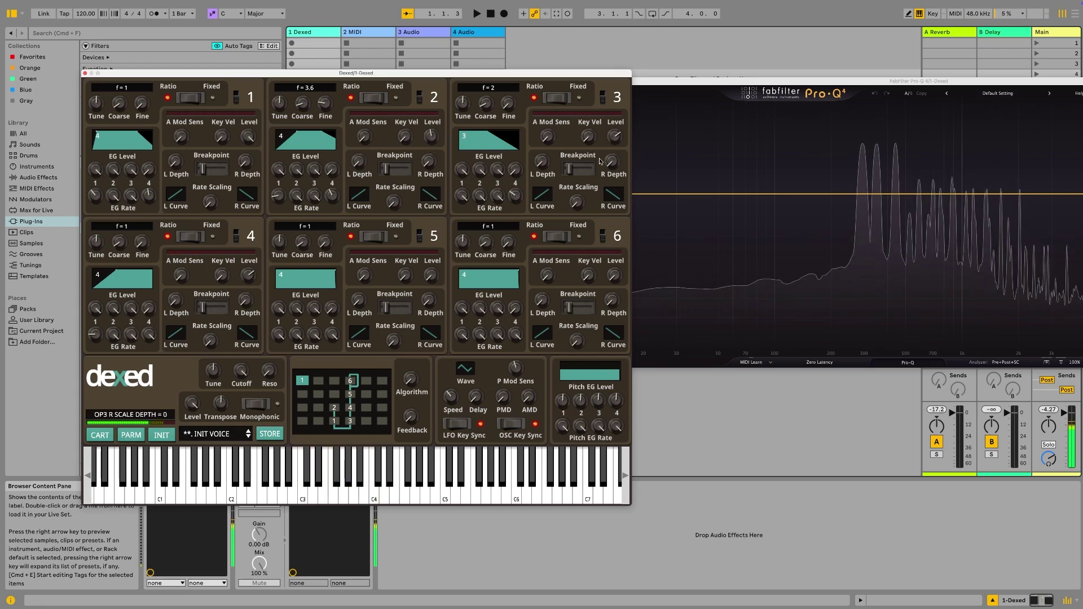
key("z")
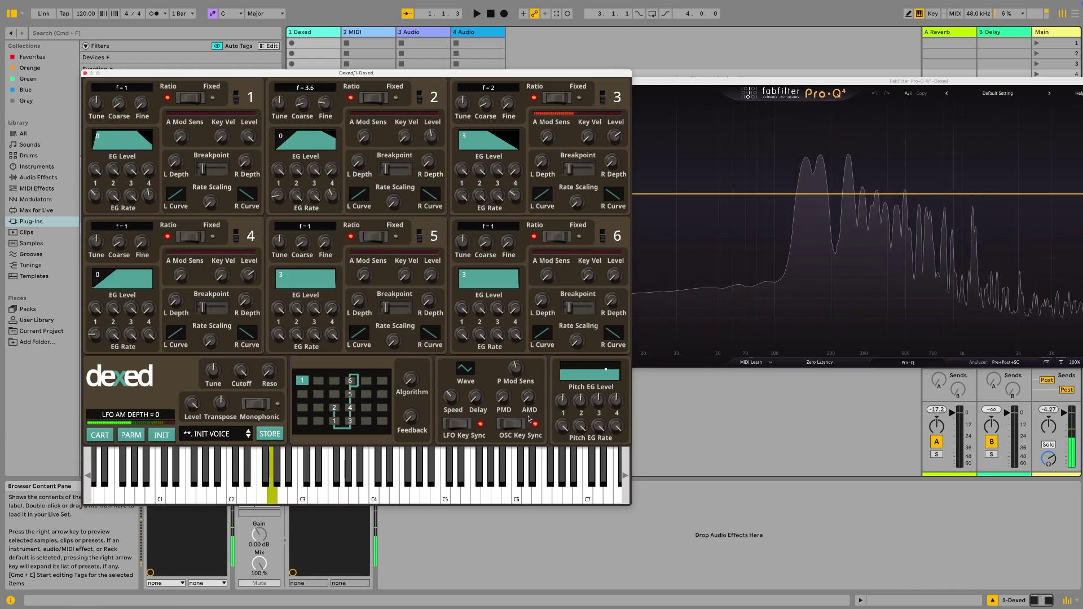
Set the LFO AMD to 63, shift up an octave, and alternate D-F-A and F-A-C chords.
left_click_drag(531, 383, 525, 298)
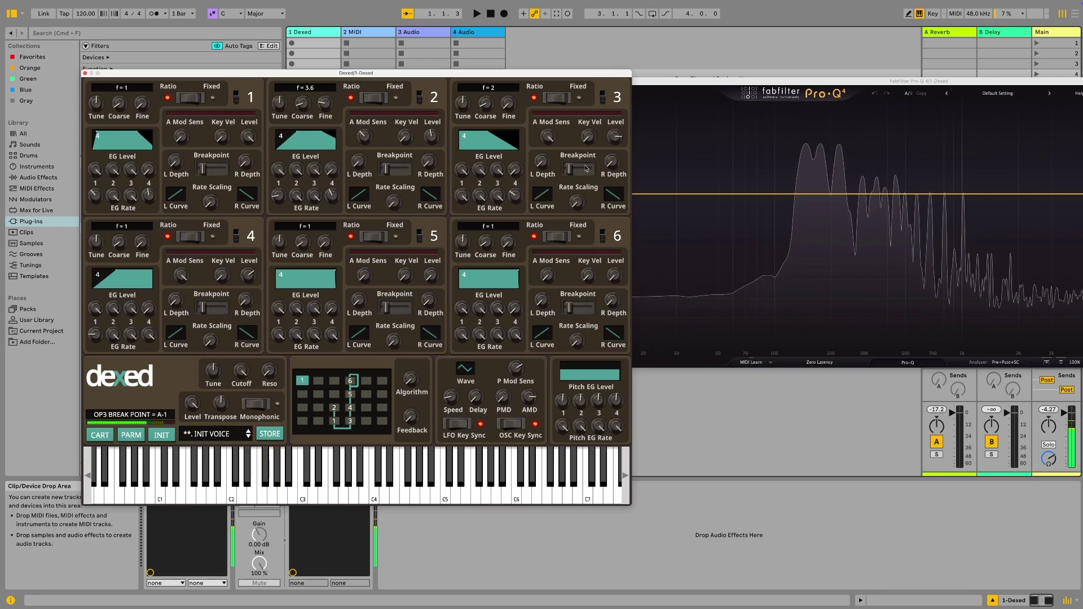
key("x")
key("s")
key("f")
key("h")
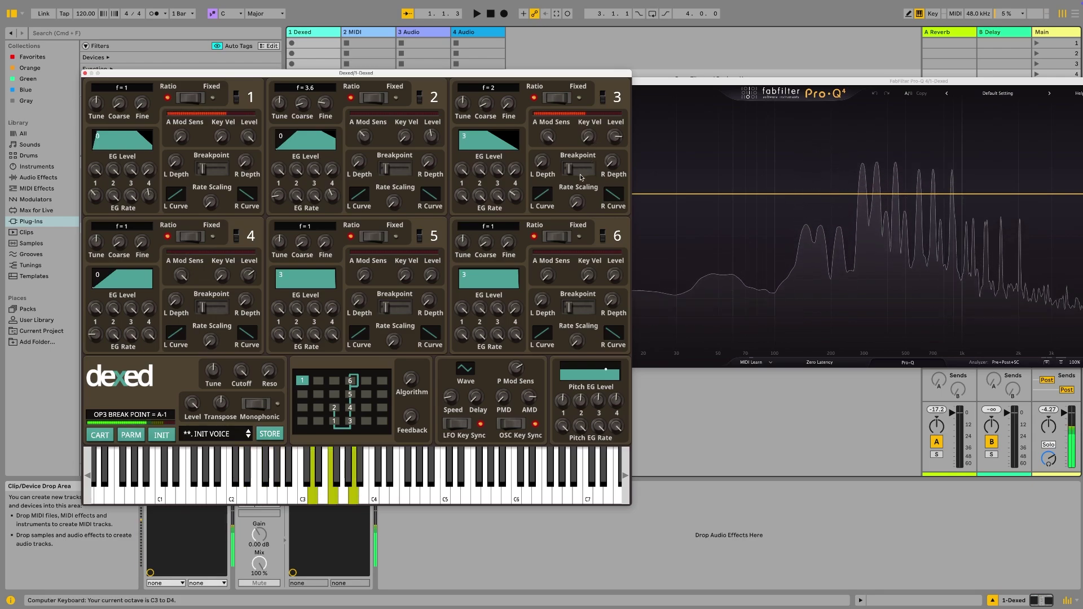
key("f")
key("h")
key("k")
key("s")
key("f")
key("h")
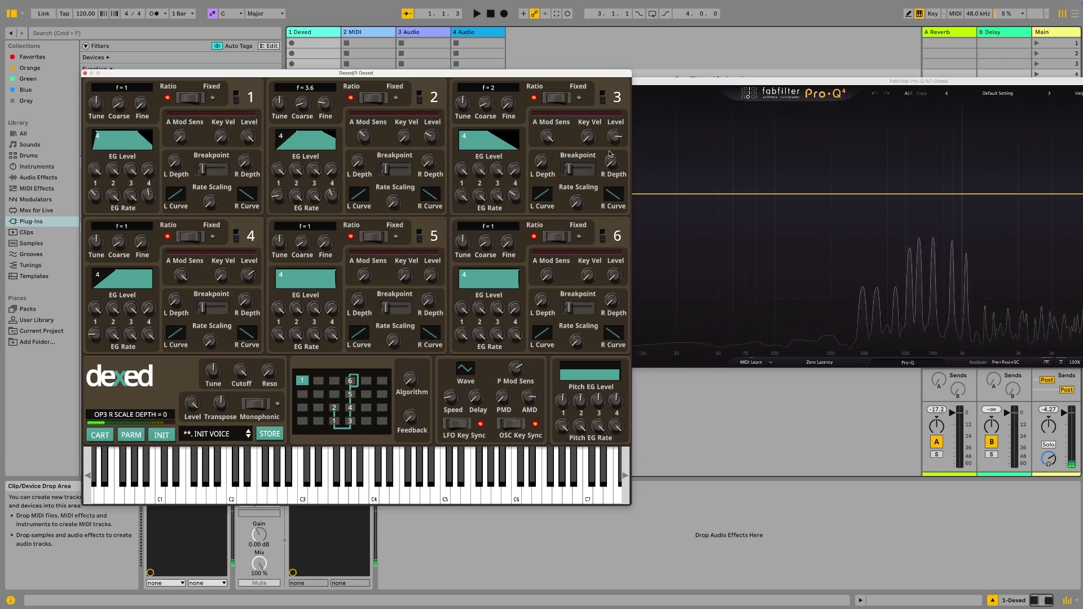
Turn down operator 3's output level and slow its EG Rate 1 to 28, auditioning around C3.
key("a")
key("d")
key("g")
left_click_drag(615, 137, 615, 179)
key("a")
key("d")
key("g")
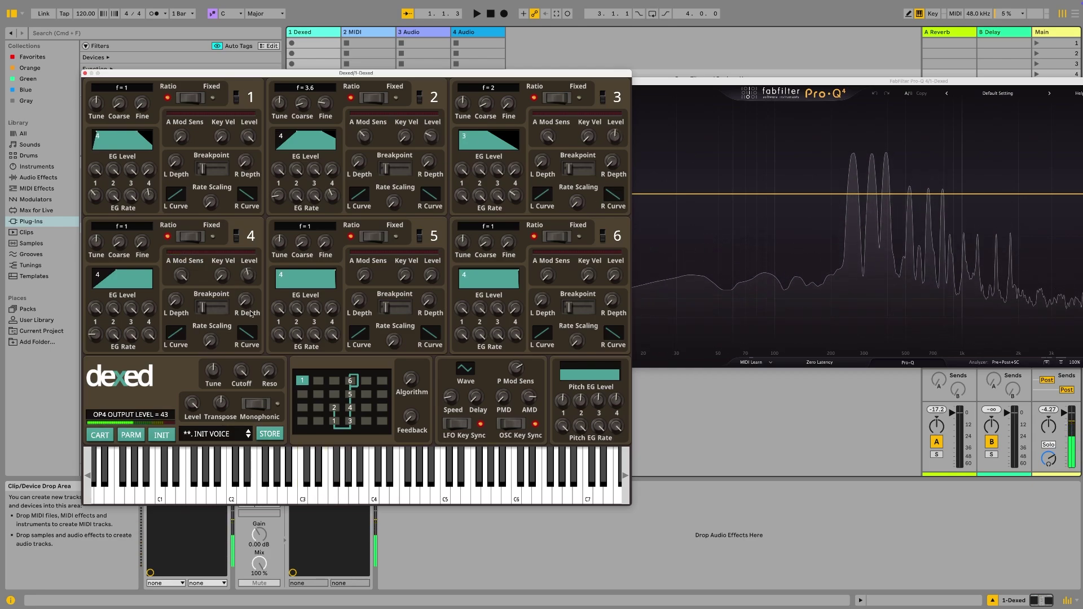
key("a")
key("f")
left_click_drag(460, 196, 466, 222)
key("a")
key("f")
Lower operator 3's level further to 50 and drop its frequency ratio to f = 0.5.
key("a")
key("d")
key("g")
left_click_drag(615, 136, 614, 161)
key("a")
key("d")
key("g")
left_click_drag(486, 106, 488, 127)
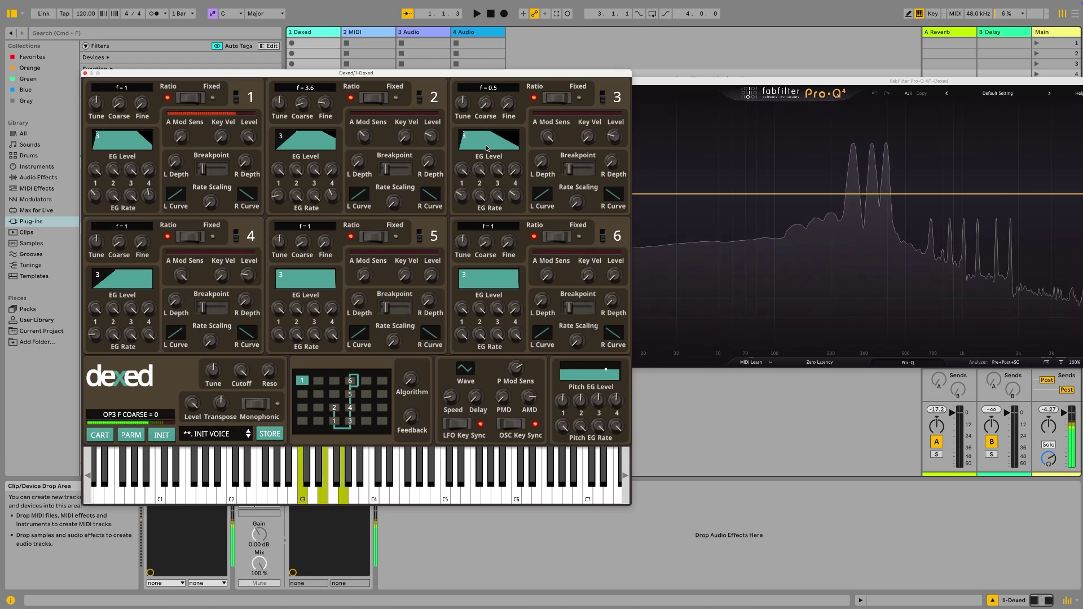
key("a")
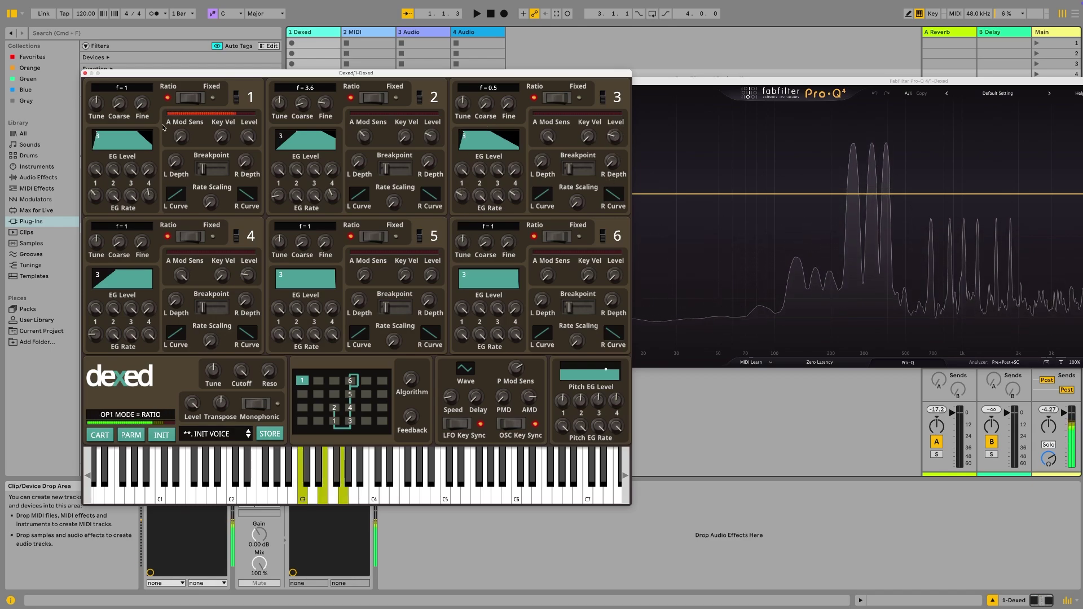